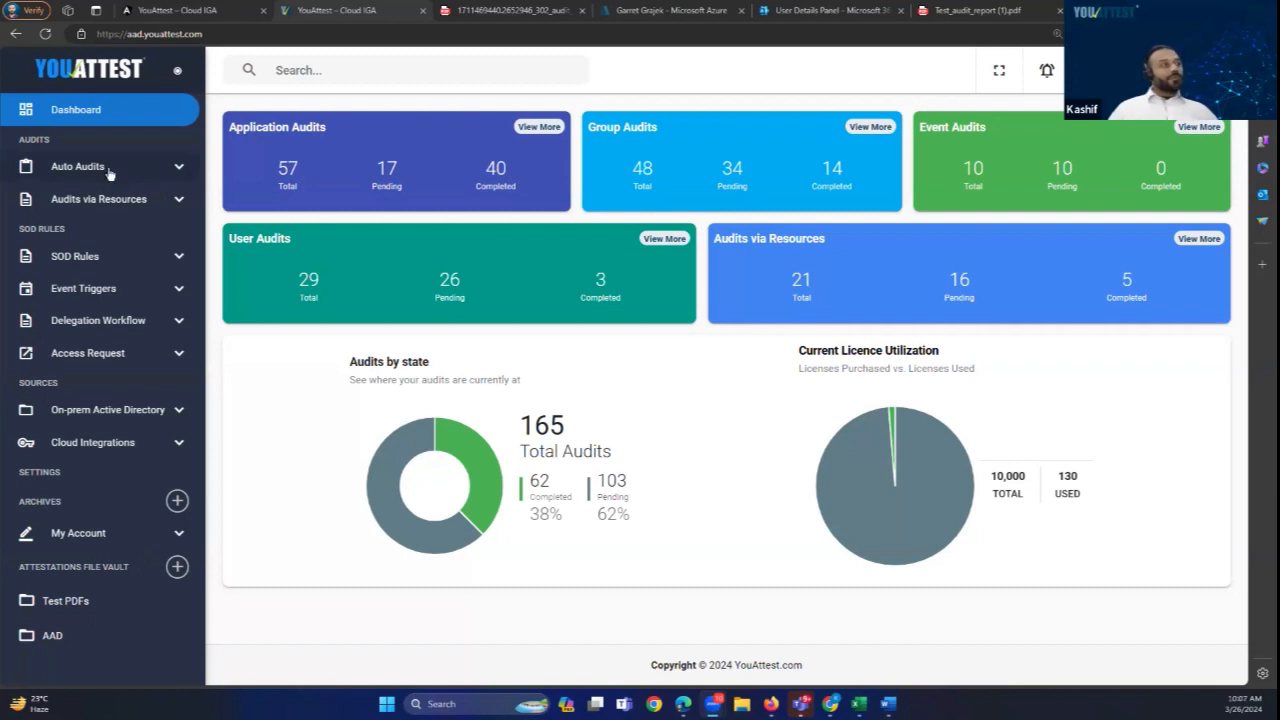
Step: Go to Auto Audits > On-prem Active Directory > Active Directory Sync to see the OU and Group syncs
left_click(110, 174)
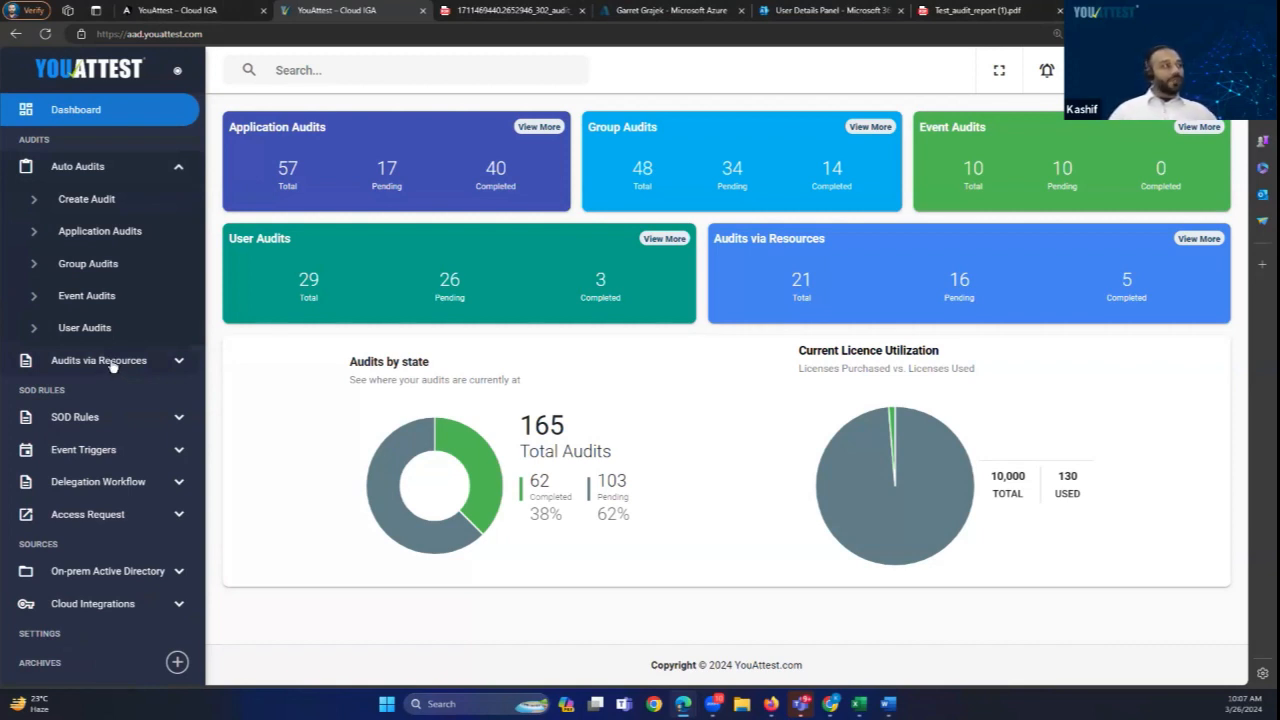
left_click(116, 572)
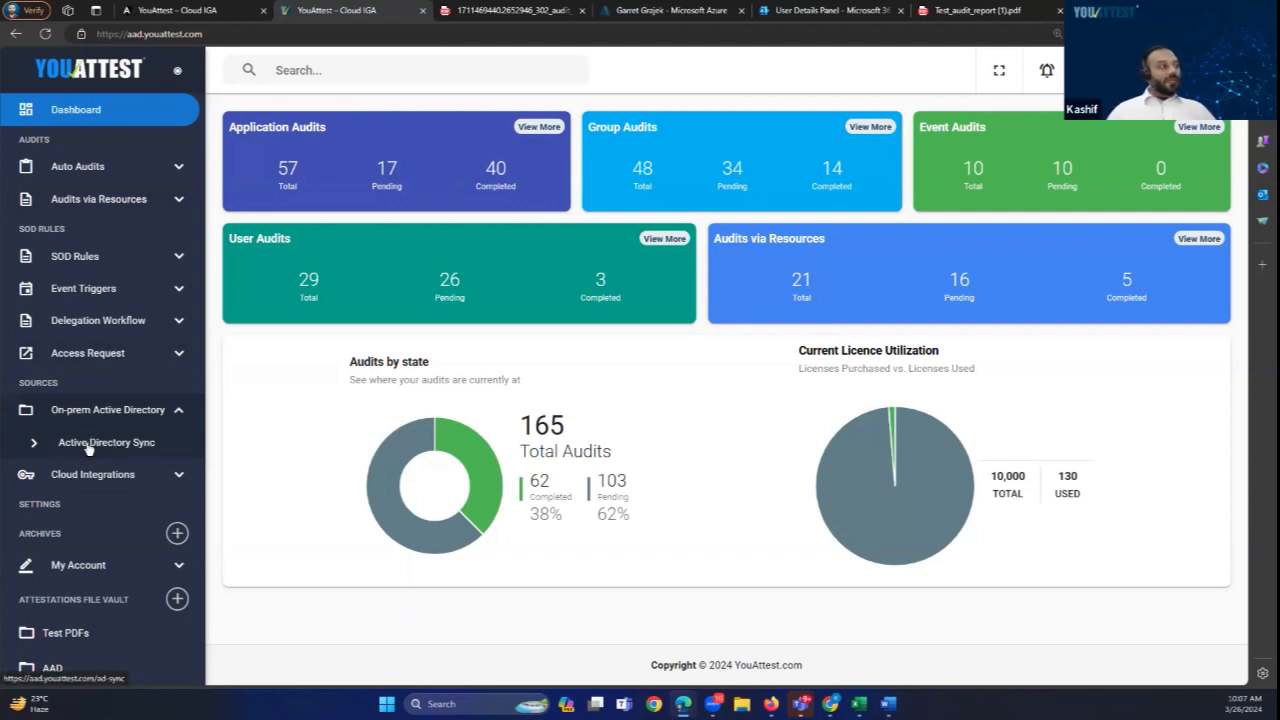
left_click(88, 447)
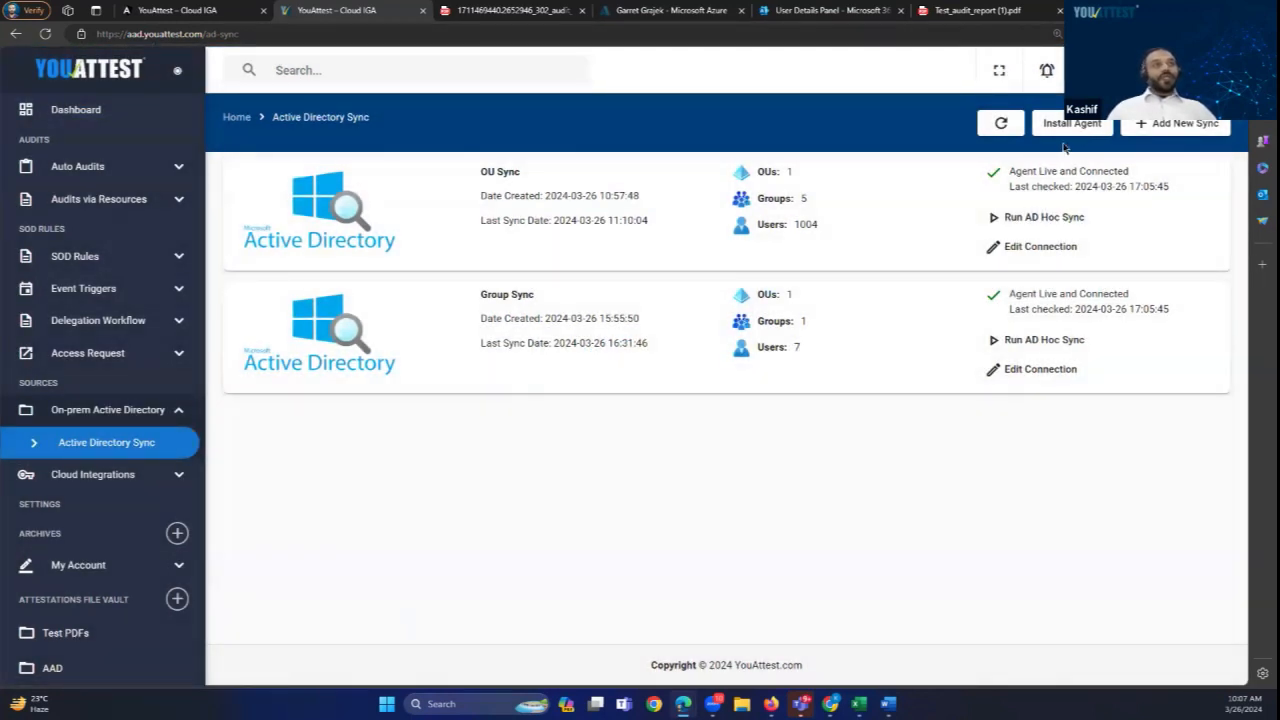
Step: Start a new Active Directory sync named 'Group sync' on the domain2019.local domain
left_click(1178, 128)
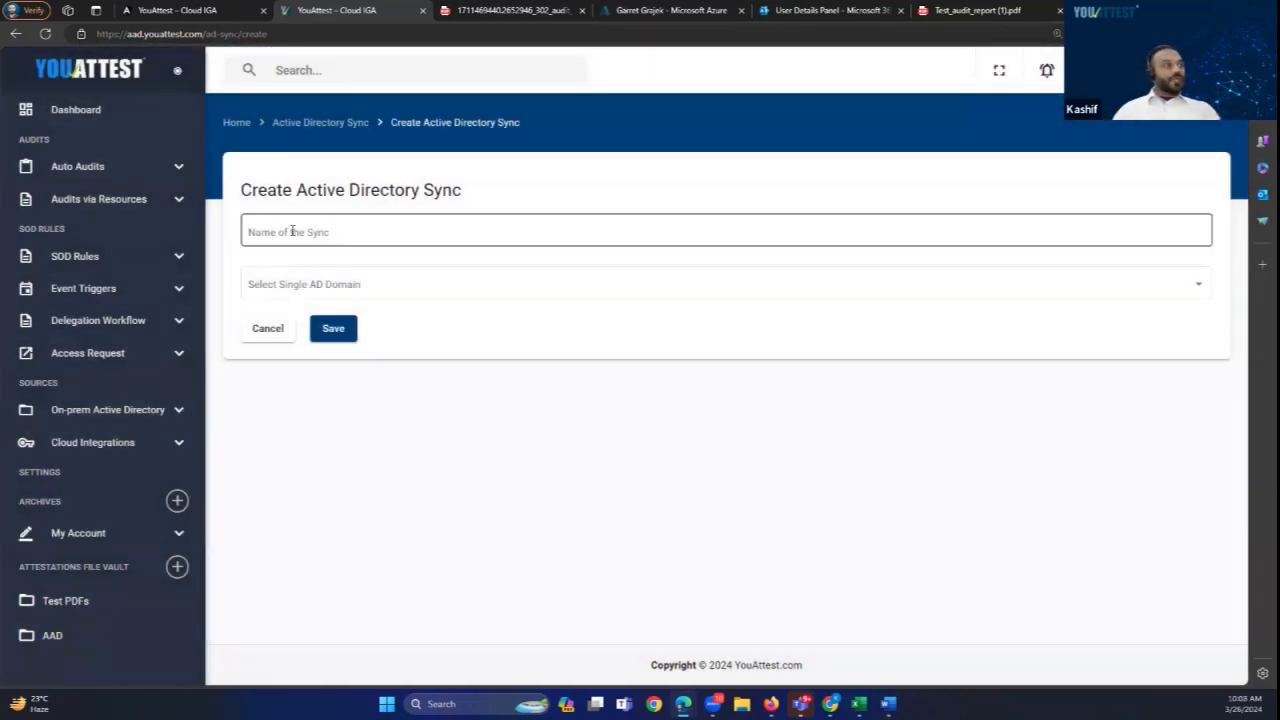
left_click(292, 231)
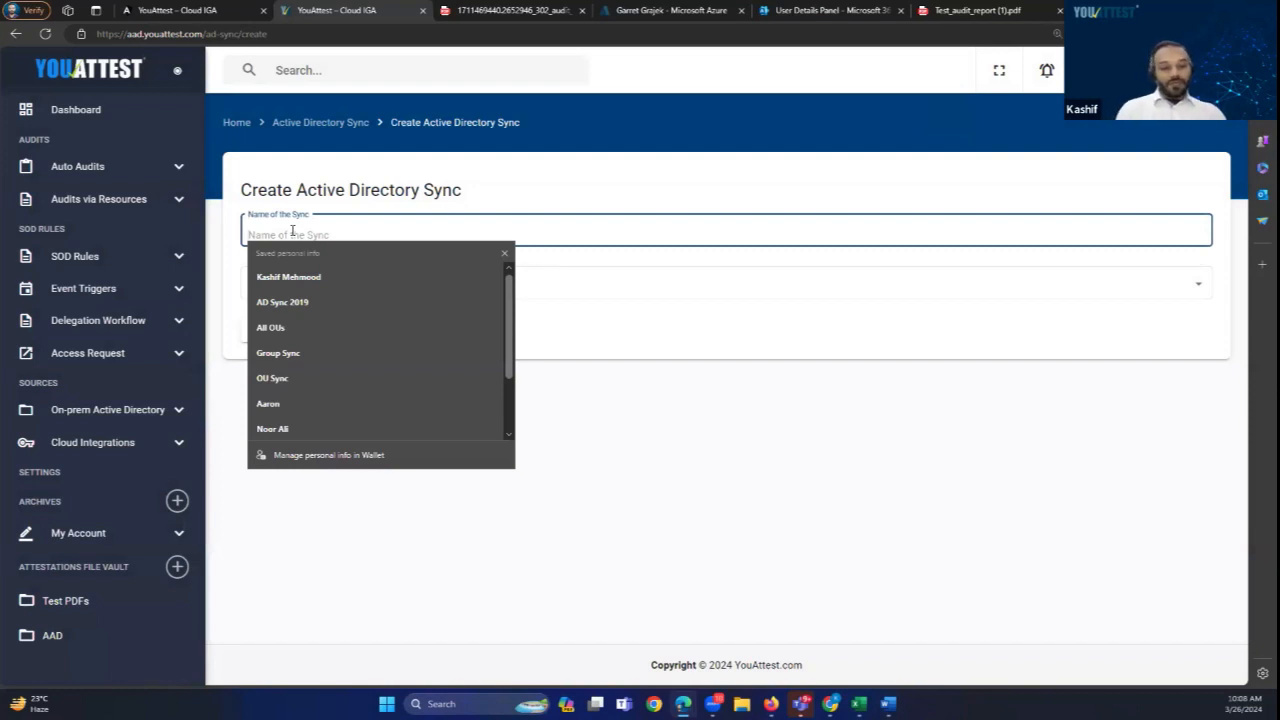
type("Group sync")
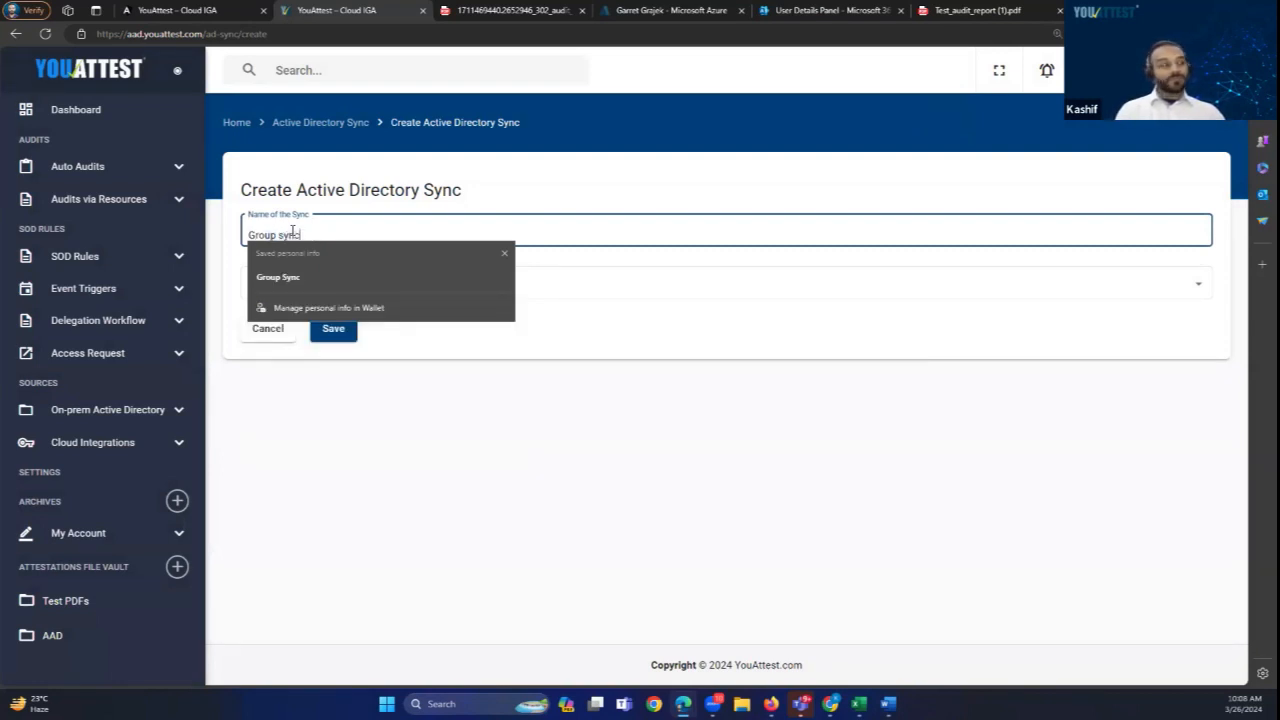
left_click(574, 286)
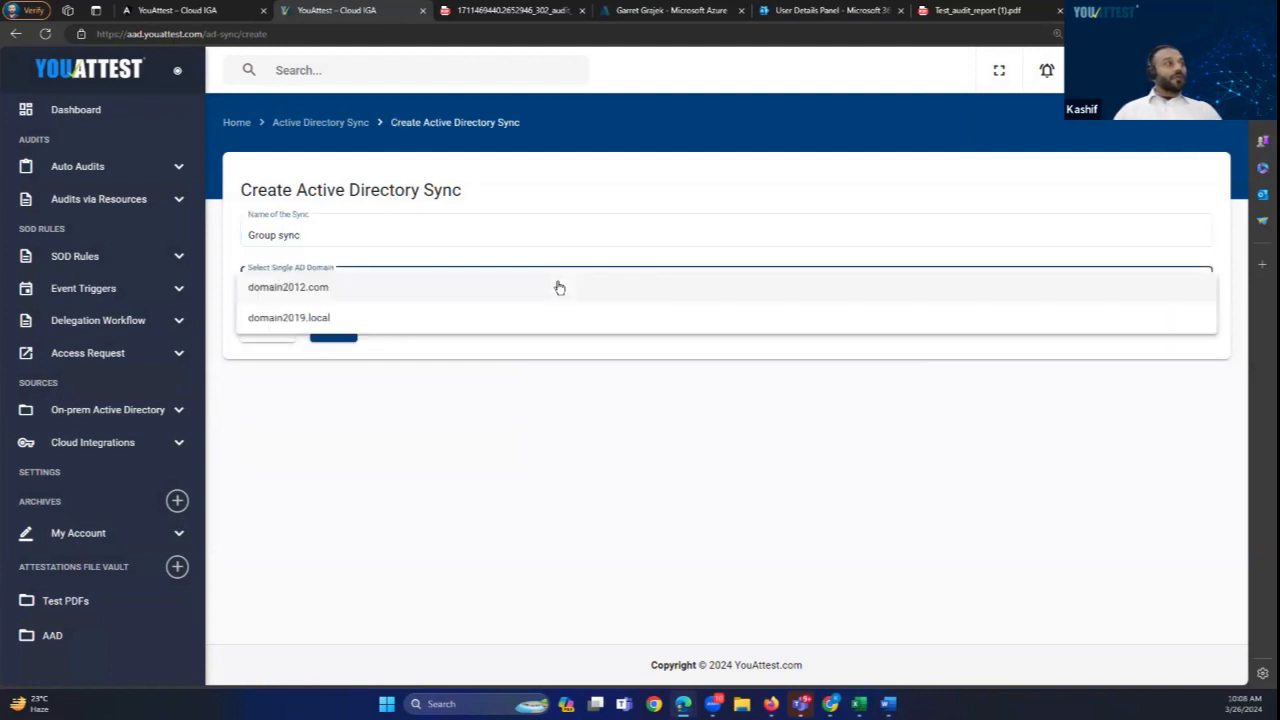
left_click(281, 320)
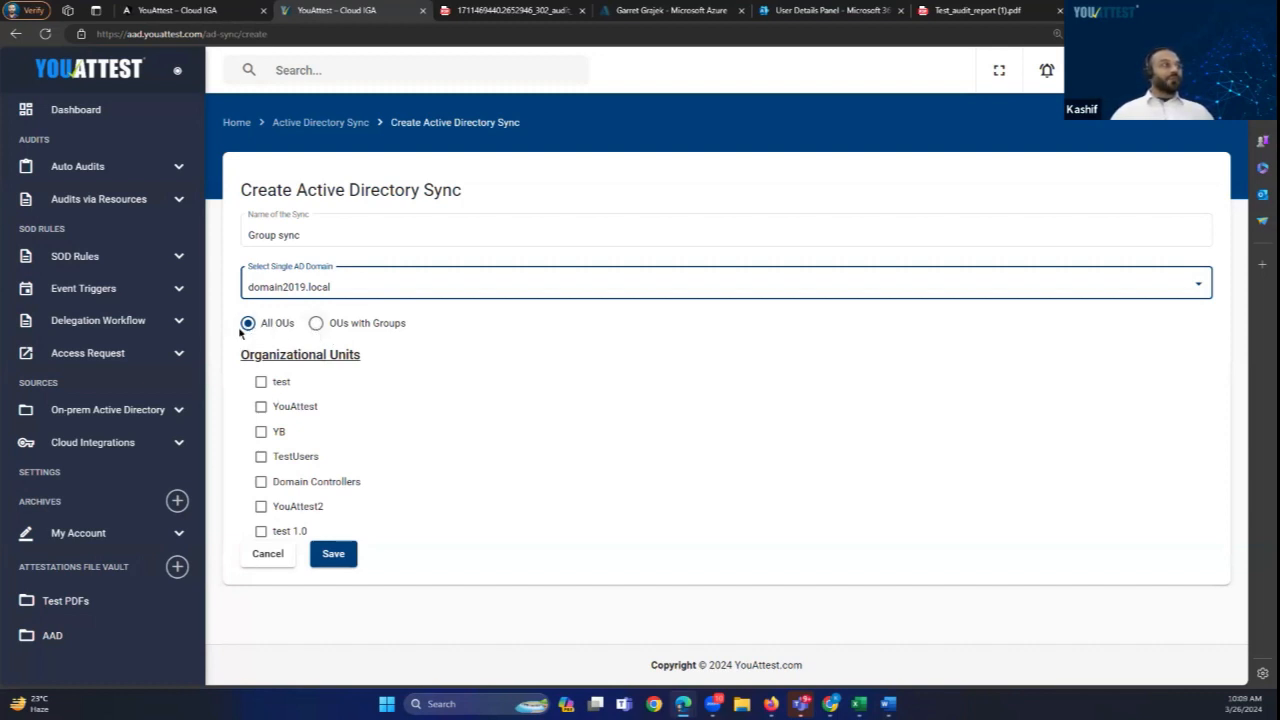
Step: Tick and then untick the test and YB OUs, leaving both unselected
left_click(260, 382)
left_click(260, 433)
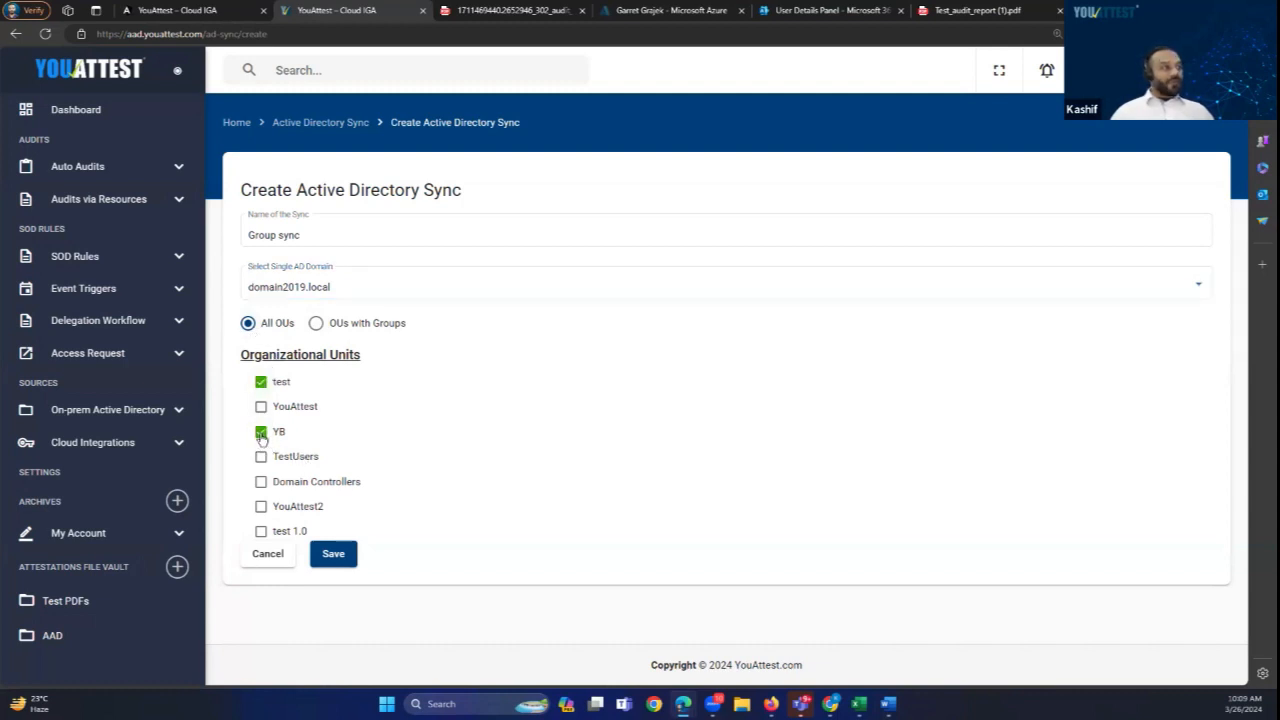
left_click(261, 434)
left_click(261, 384)
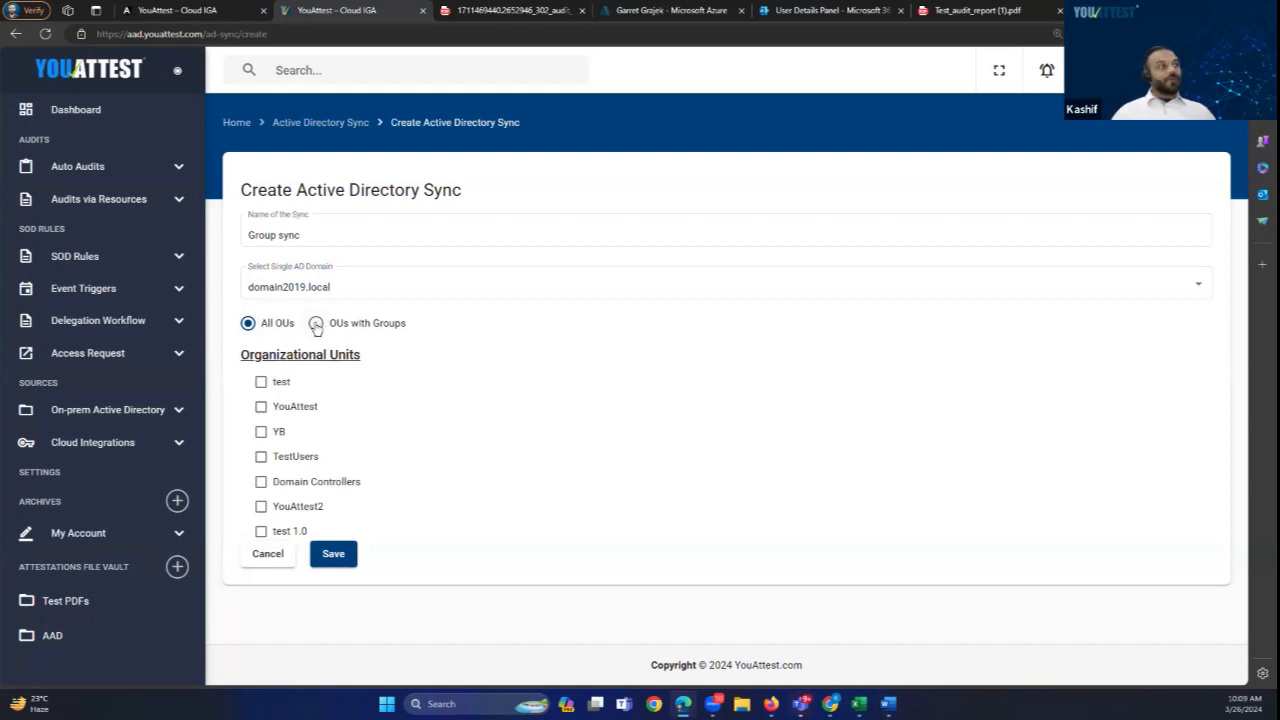
Step: Switch the sync to OUs with Groups and select only the YouAttest -> Finance group
left_click(316, 325)
left_click(347, 398)
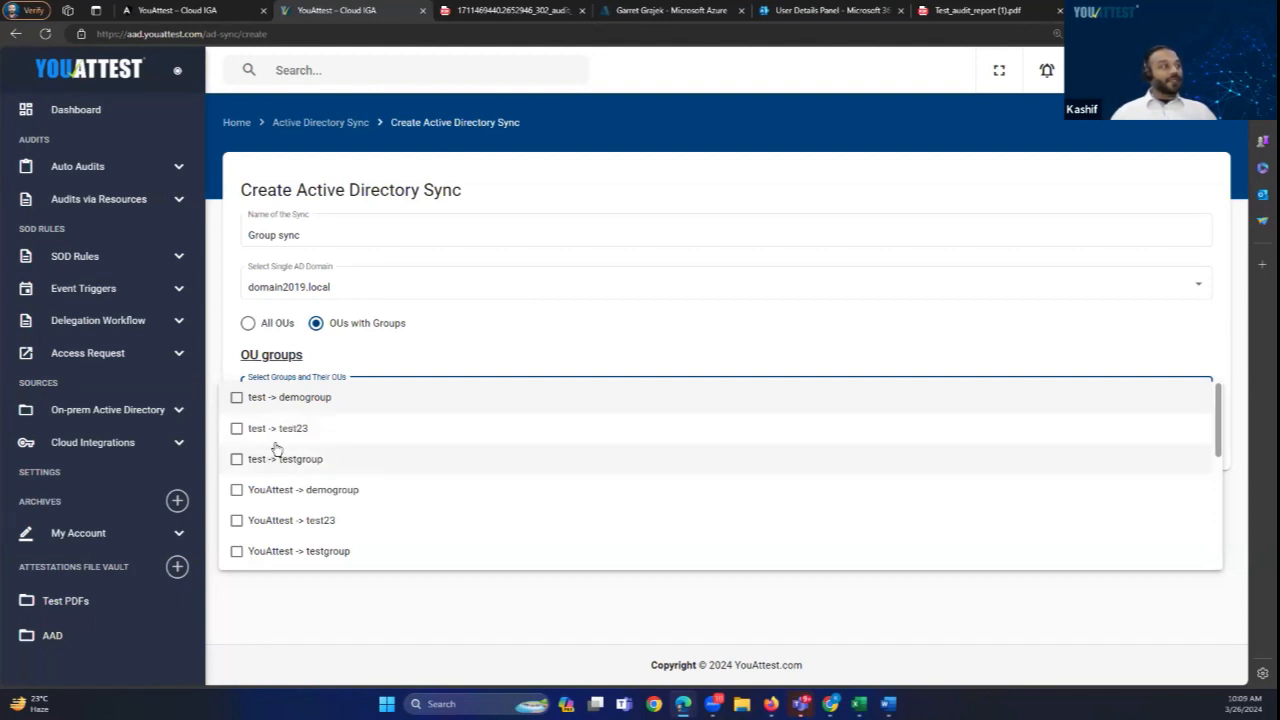
scroll(320, 486, "down", 1)
scroll(320, 486, "down", 3)
scroll(322, 490, "up", 3)
scroll(310, 485, "down", 5)
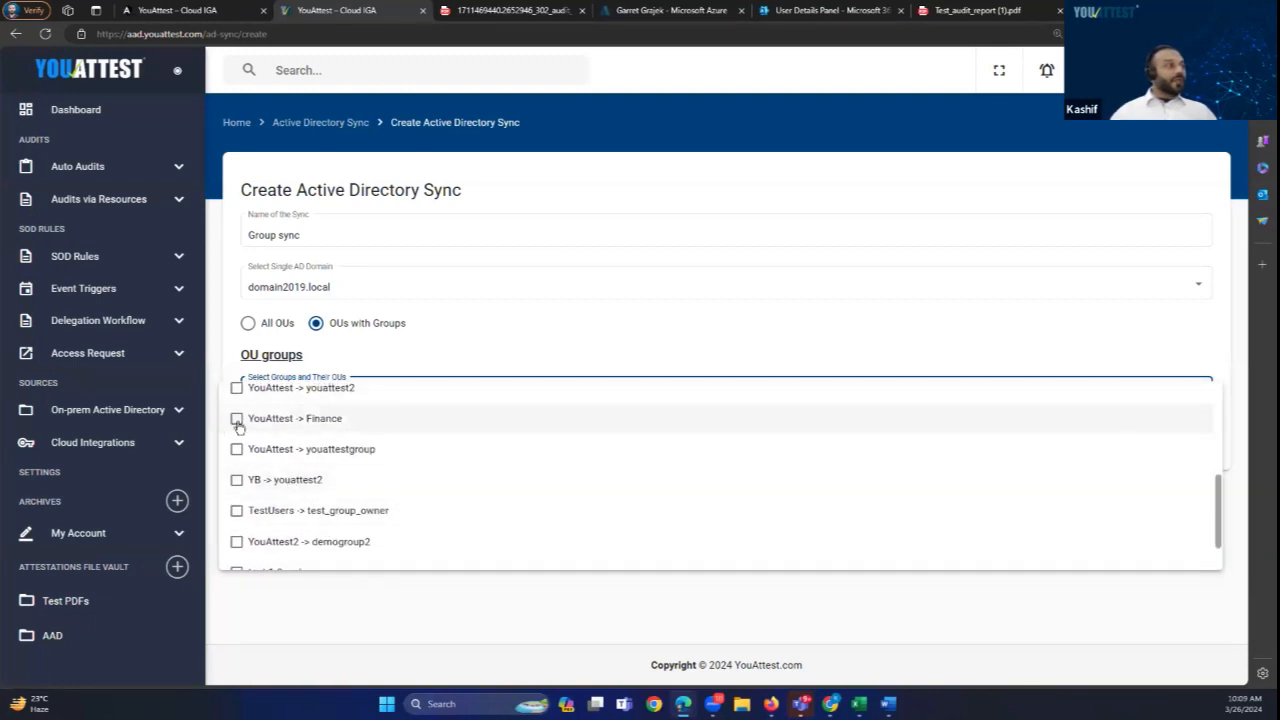
left_click(237, 422)
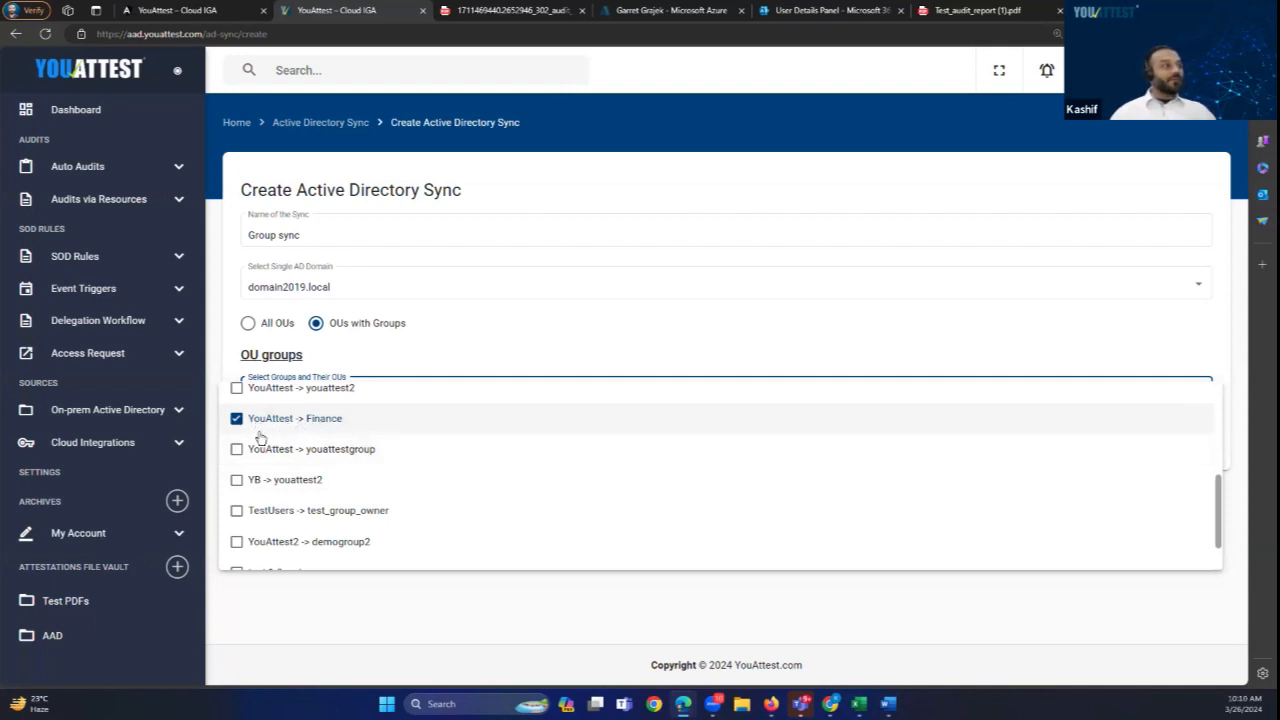
left_click(328, 590)
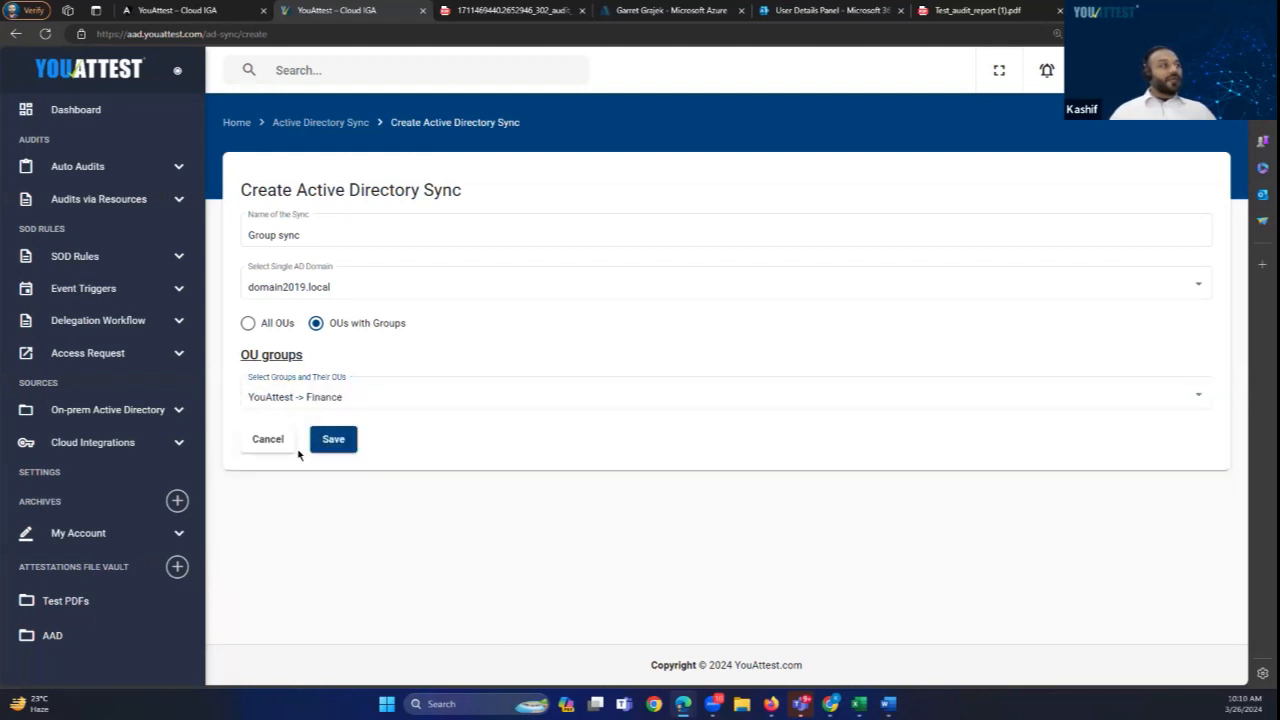
Step: Leave the unsaved sync form for Active Directory Sync, then go to Auto Audits > User Audits
left_click(304, 126)
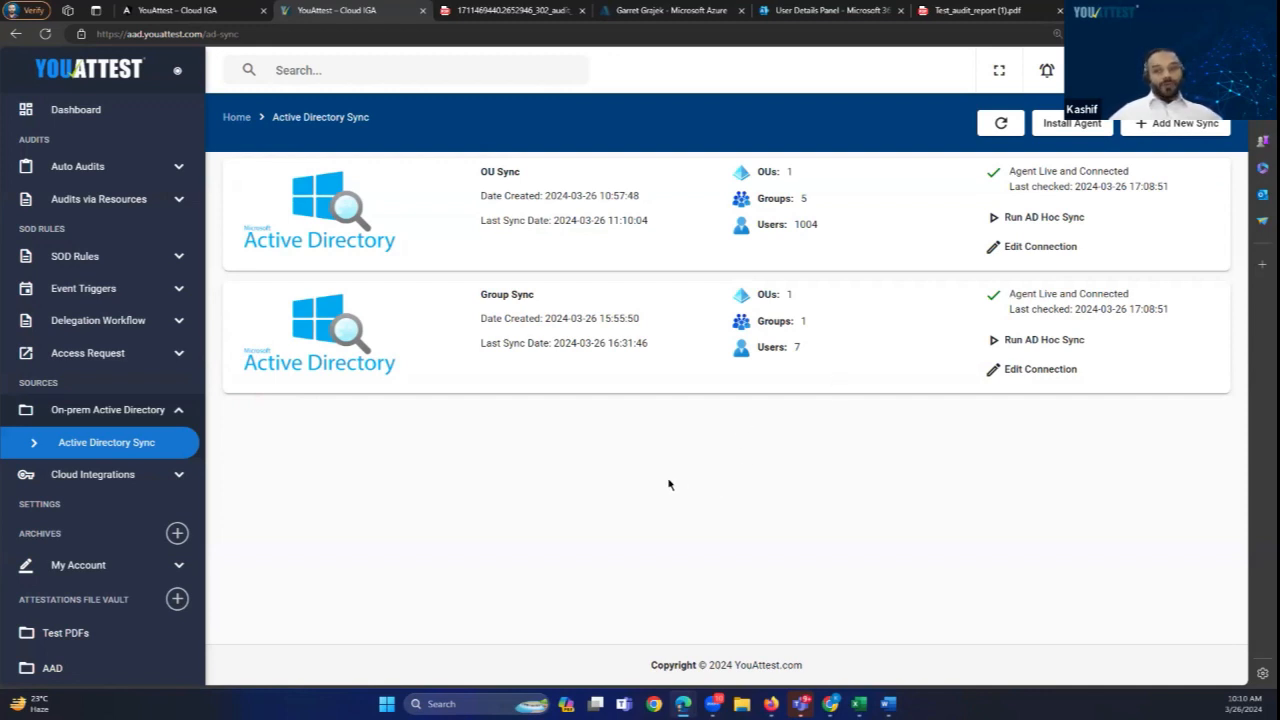
left_click(58, 168)
left_click(75, 328)
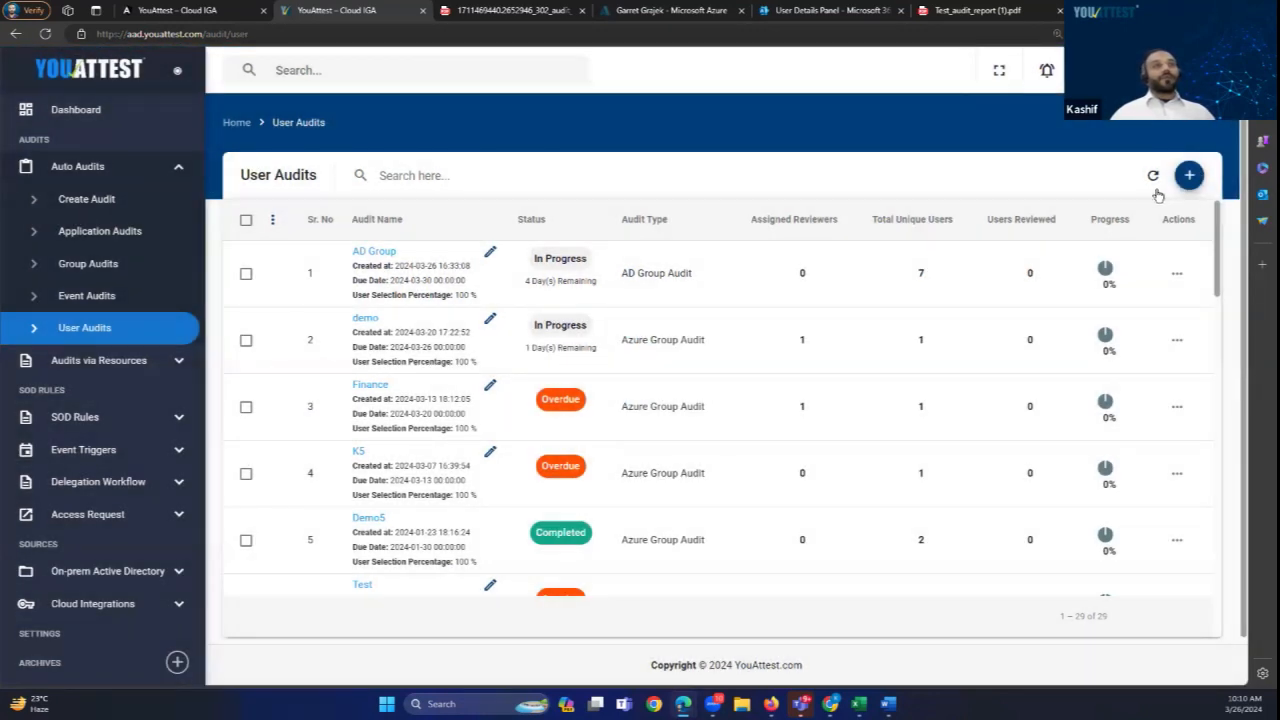
Step: Start a new user audit with Active Directory Group Sync as its source
left_click(1191, 184)
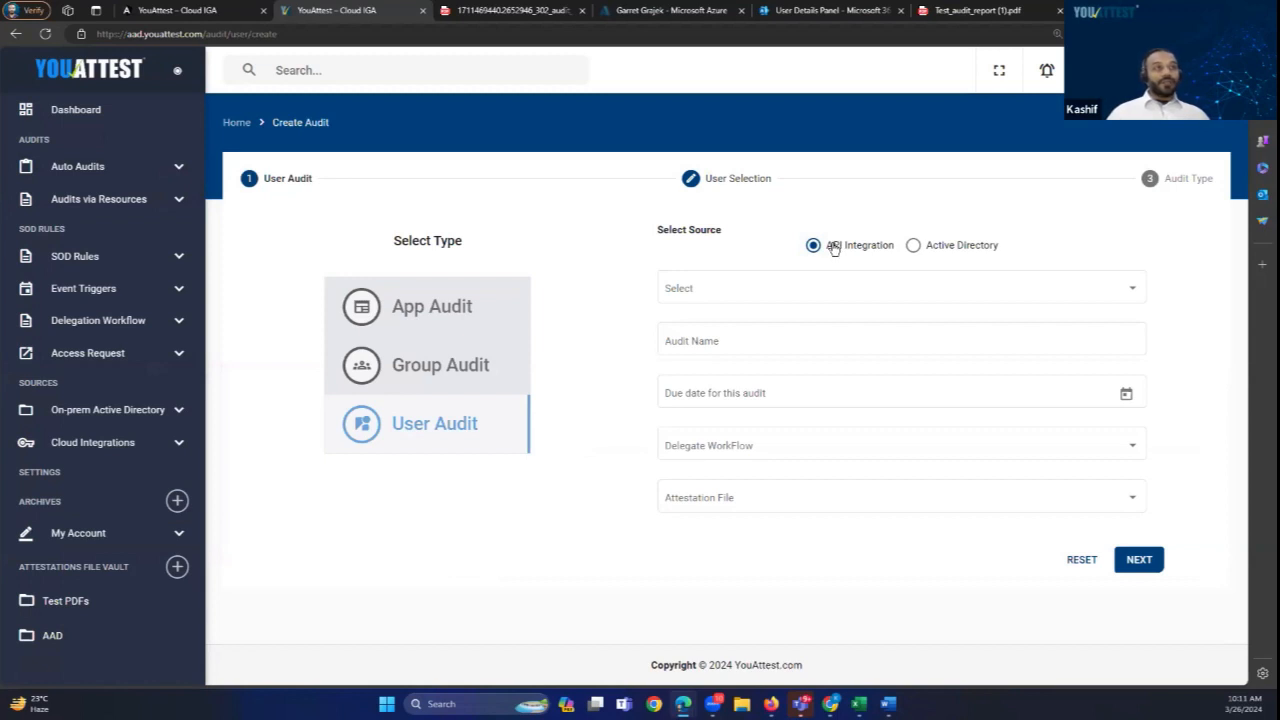
left_click(913, 249)
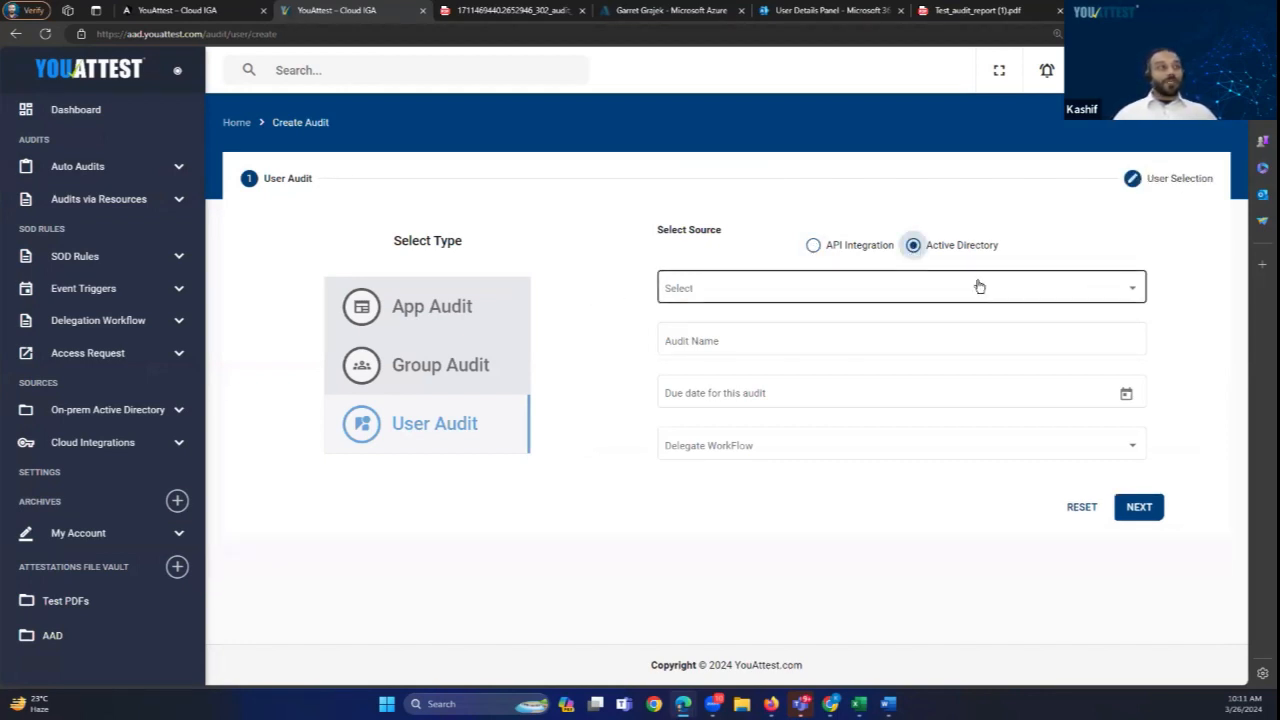
left_click(1122, 292)
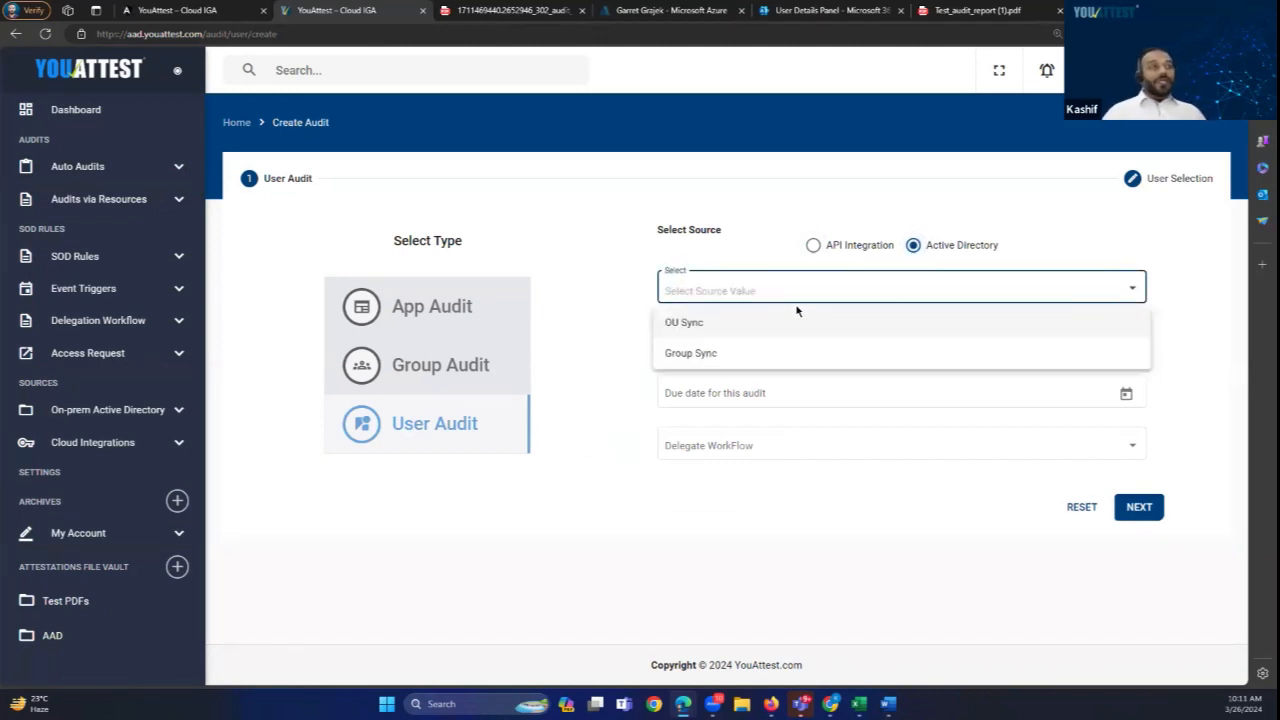
left_click(687, 355)
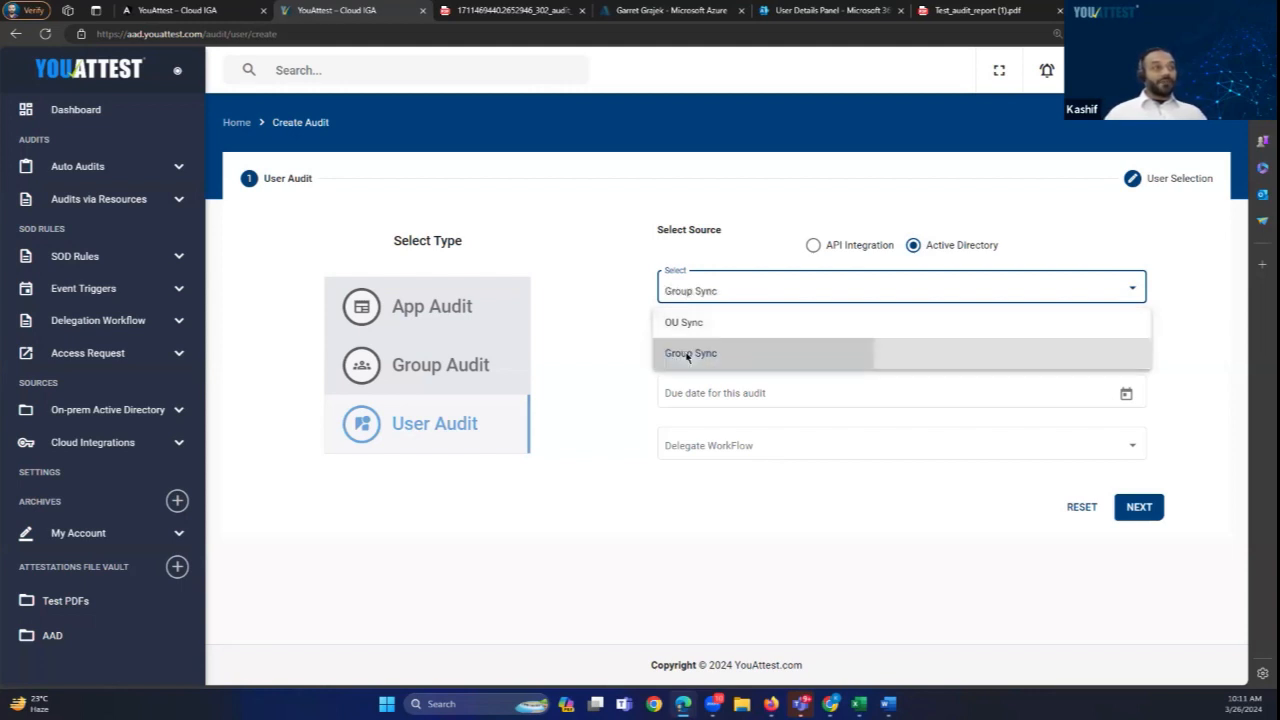
Step: Name the audit 'AD Group Audit', set its due date to 3/30/2024, and continue to user selection
left_click(693, 338)
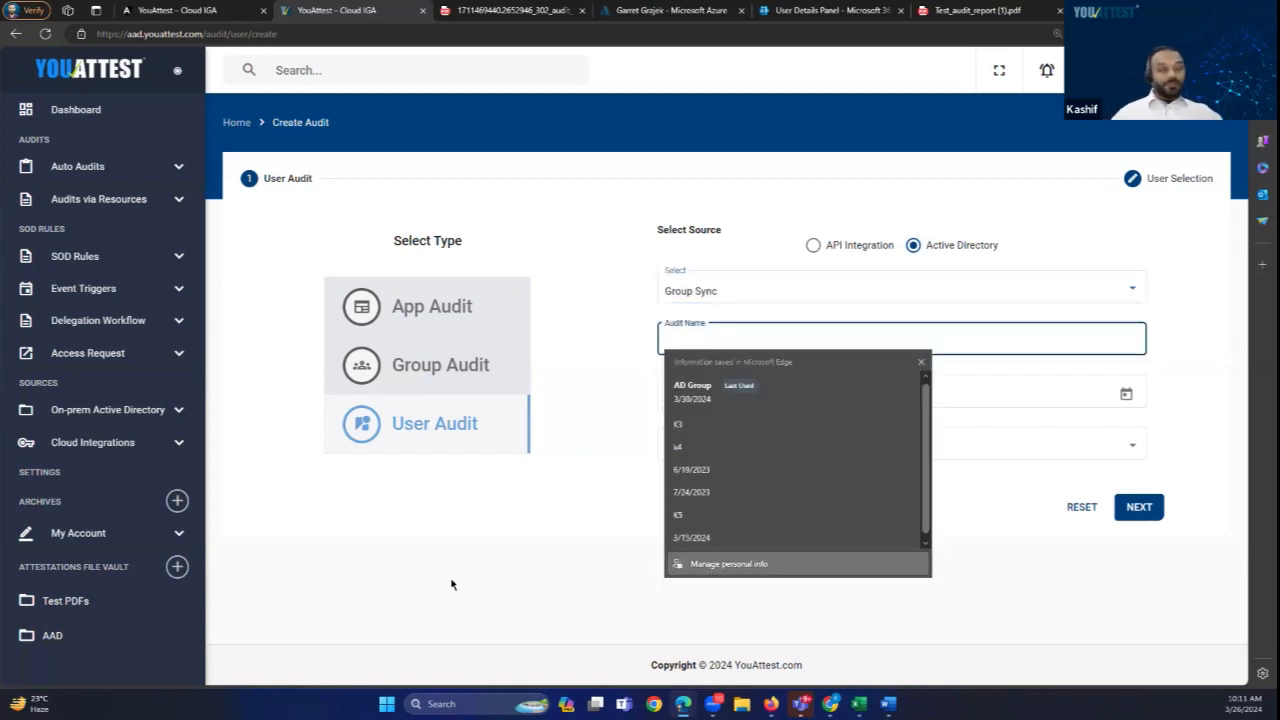
type("AD")
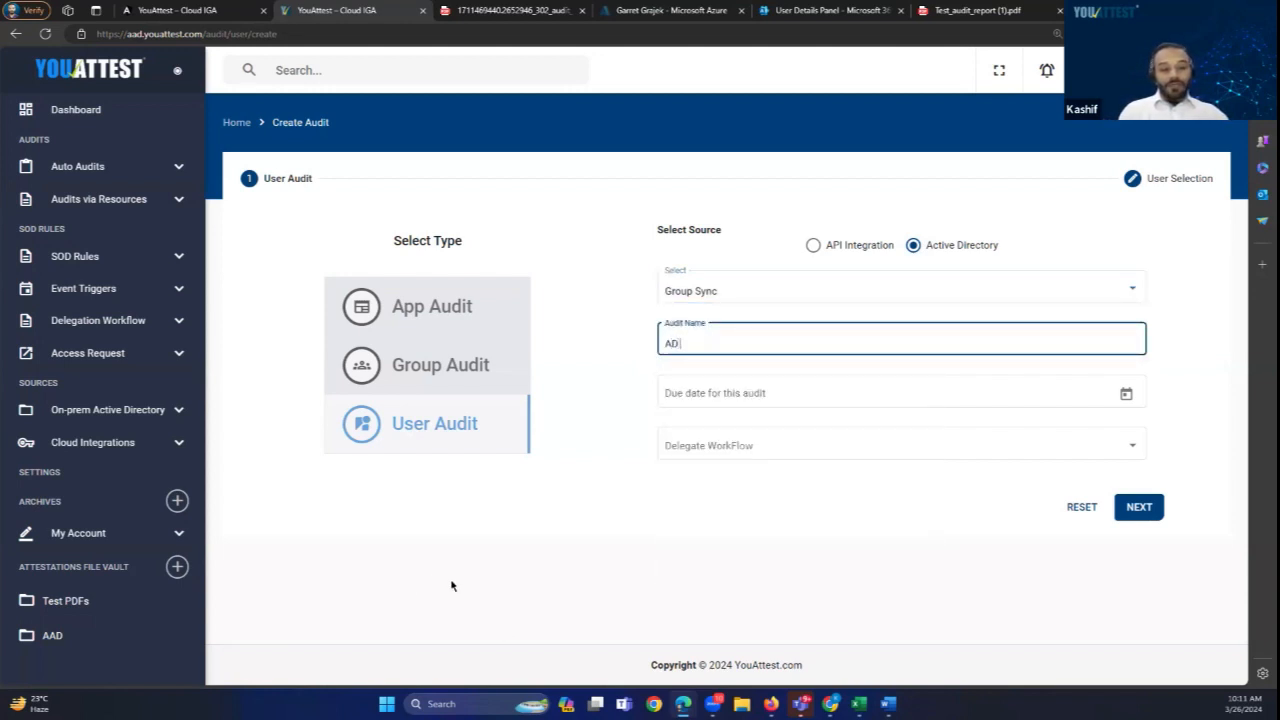
type(" Group Audit")
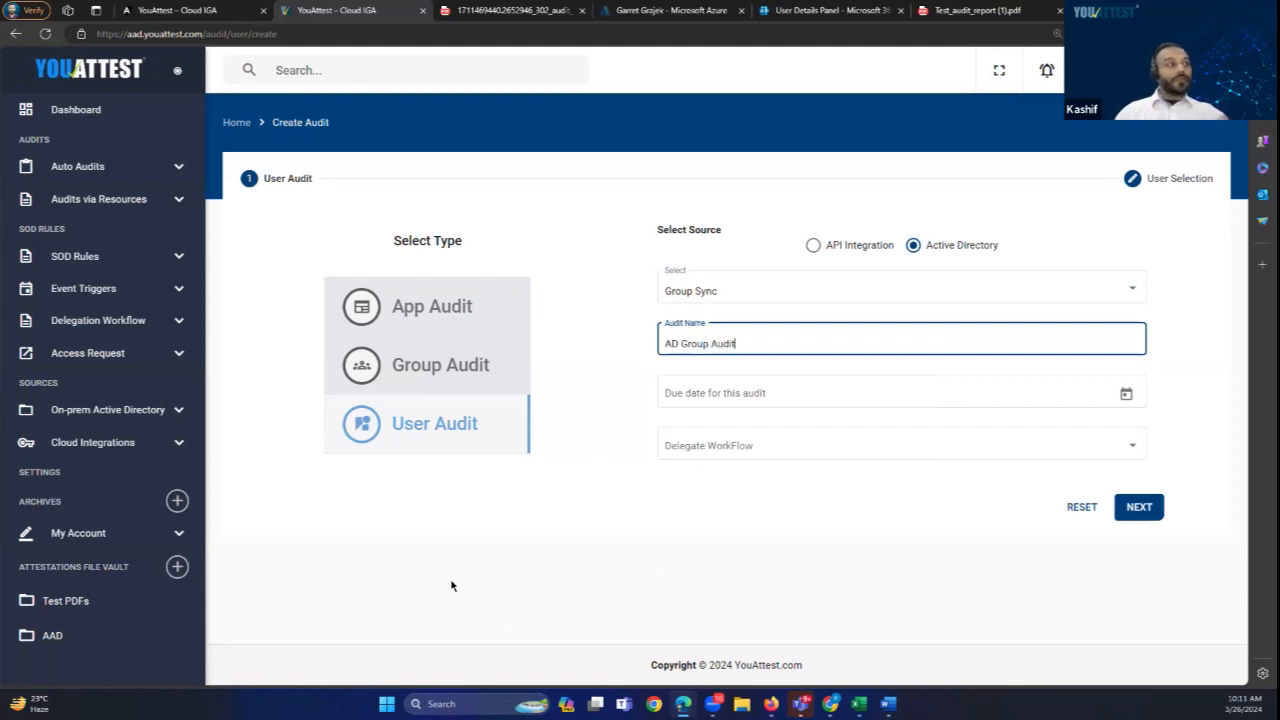
left_click(741, 394)
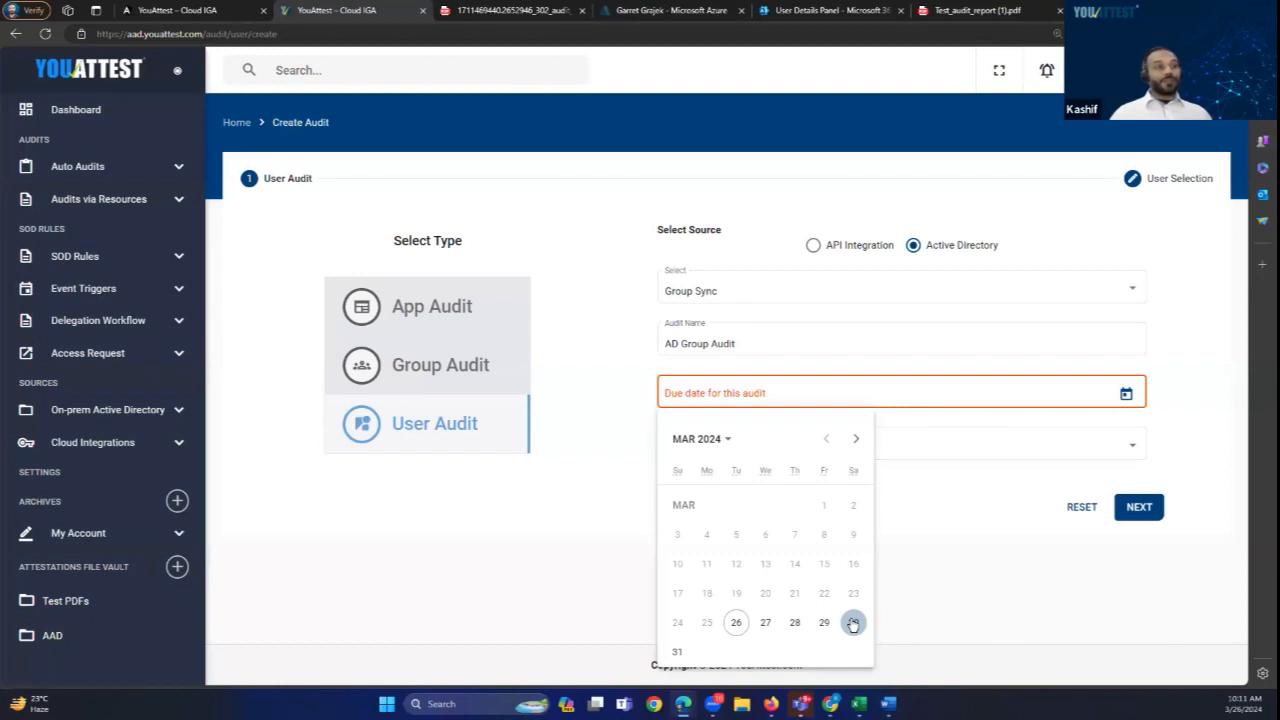
left_click(854, 624)
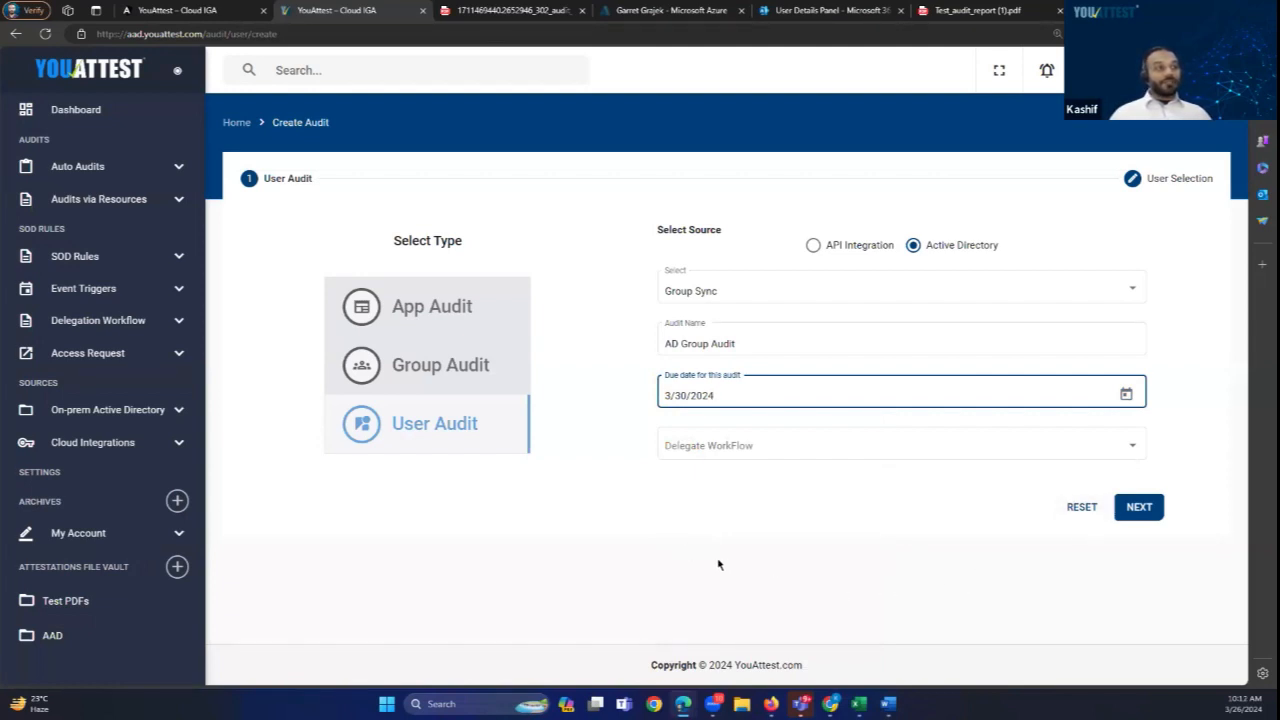
left_click(1139, 510)
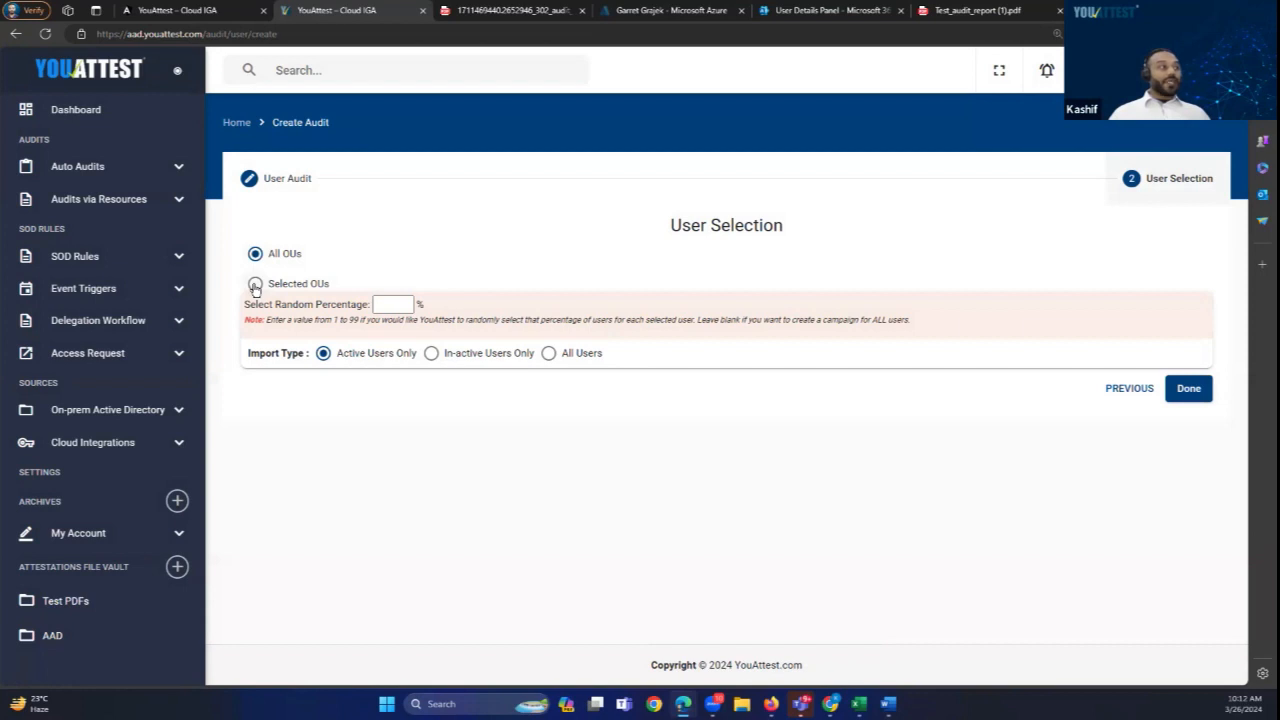
Step: Restrict the audit to the Finance group in the YouAttest OU, found by searching 'fin', and finish creating it
left_click(255, 285)
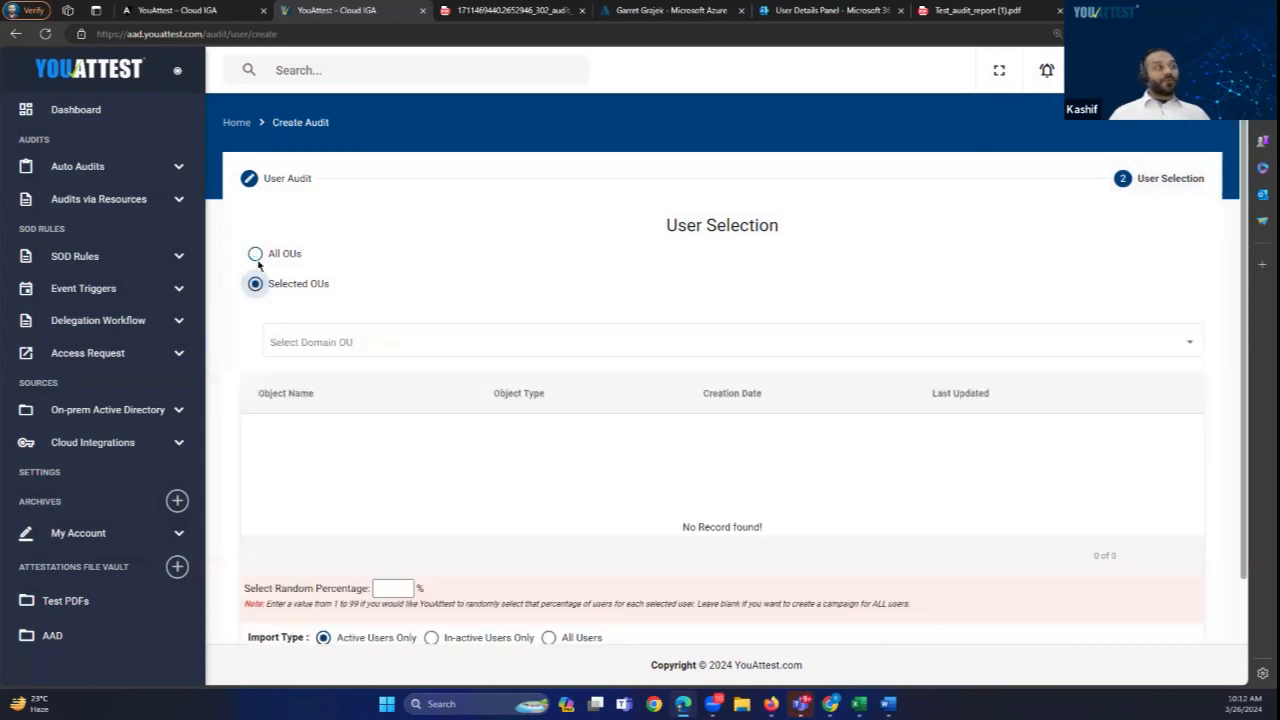
left_click(315, 343)
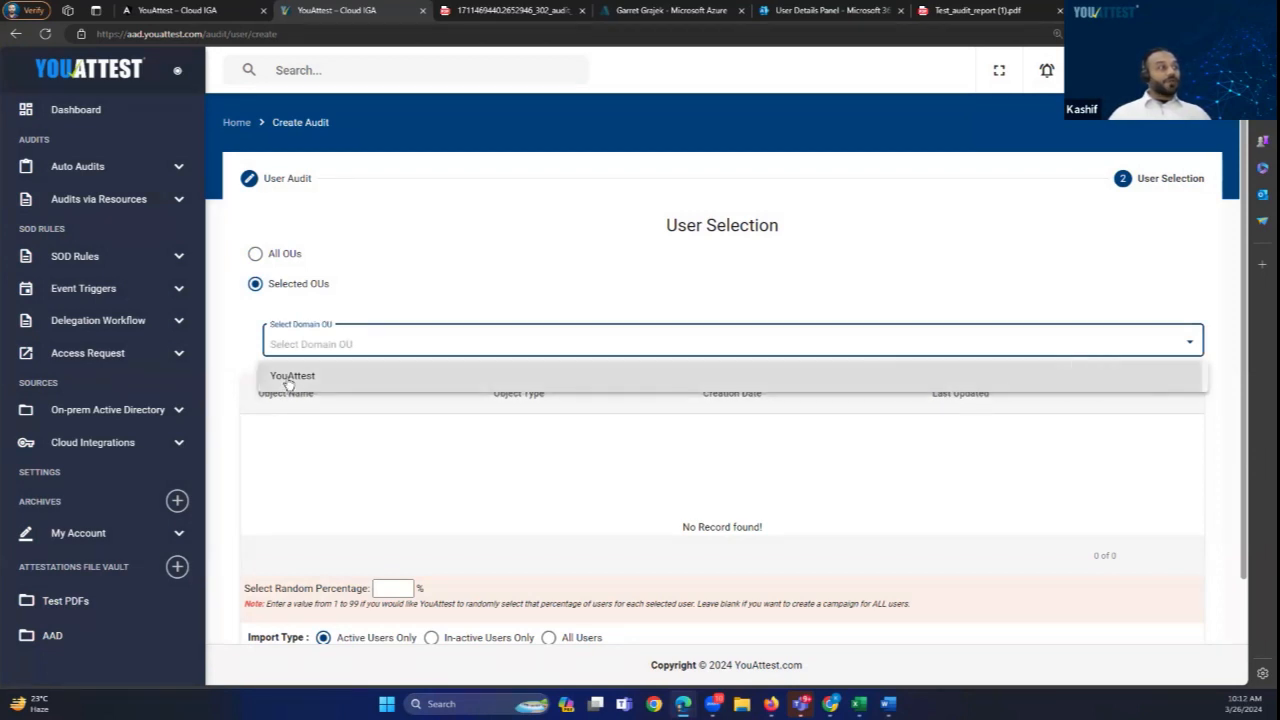
left_click(290, 377)
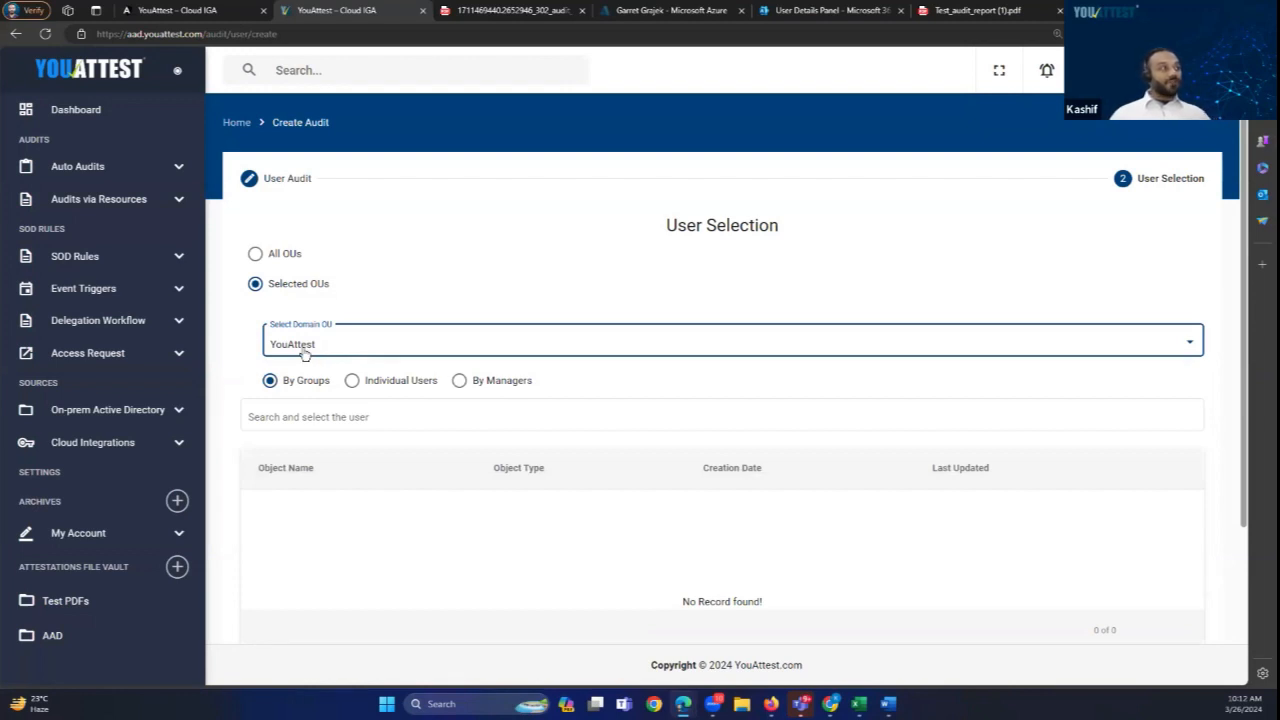
left_click(275, 417)
left_click(275, 417)
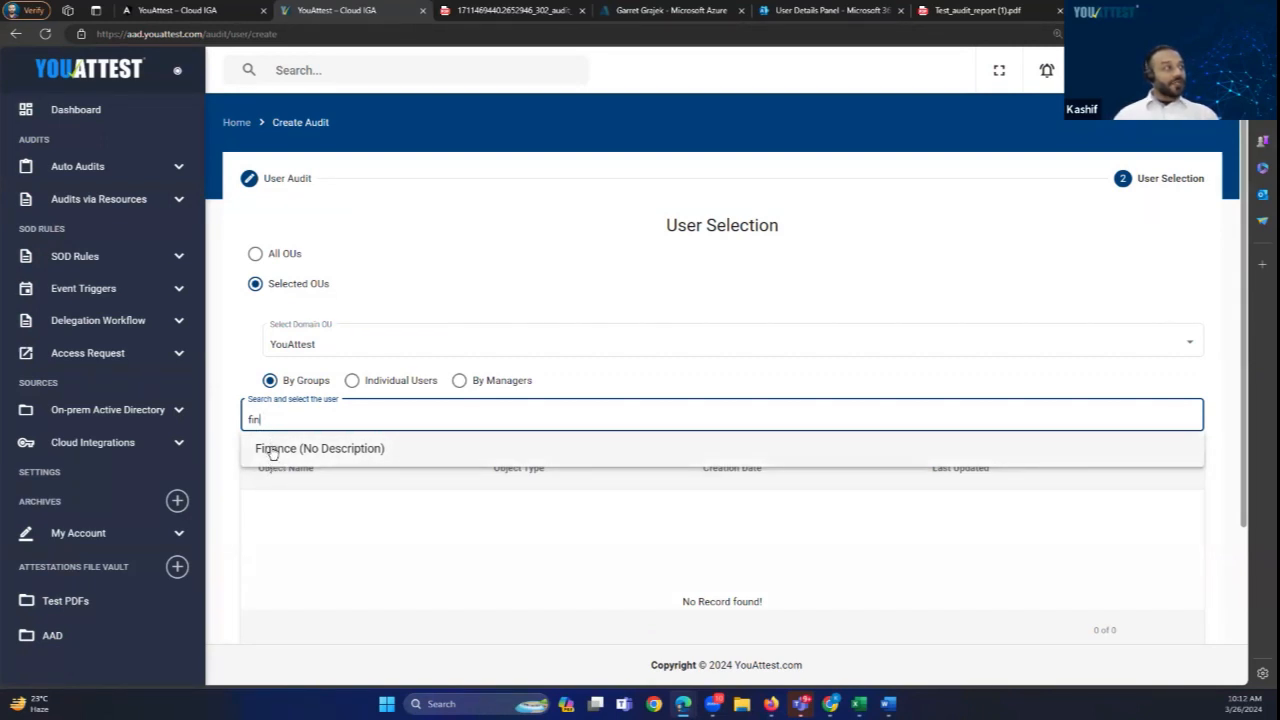
left_click(273, 451)
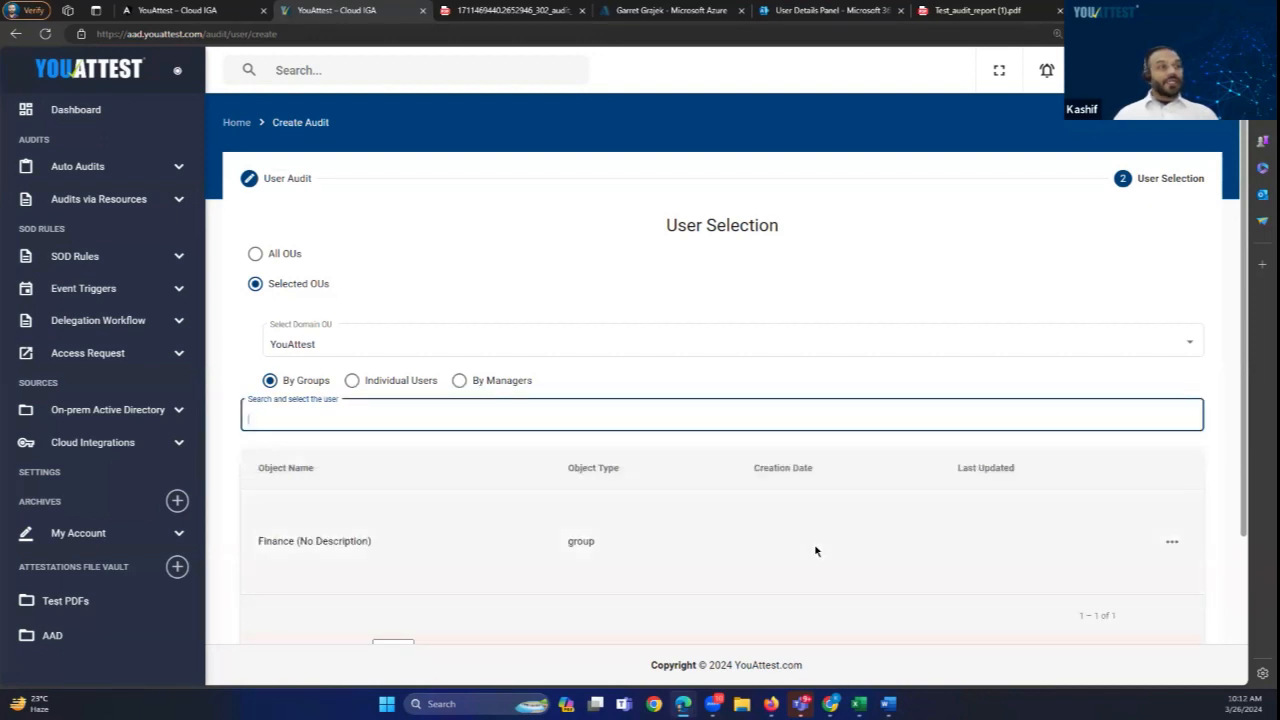
scroll(800, 546, "down", 2)
left_click(1181, 602)
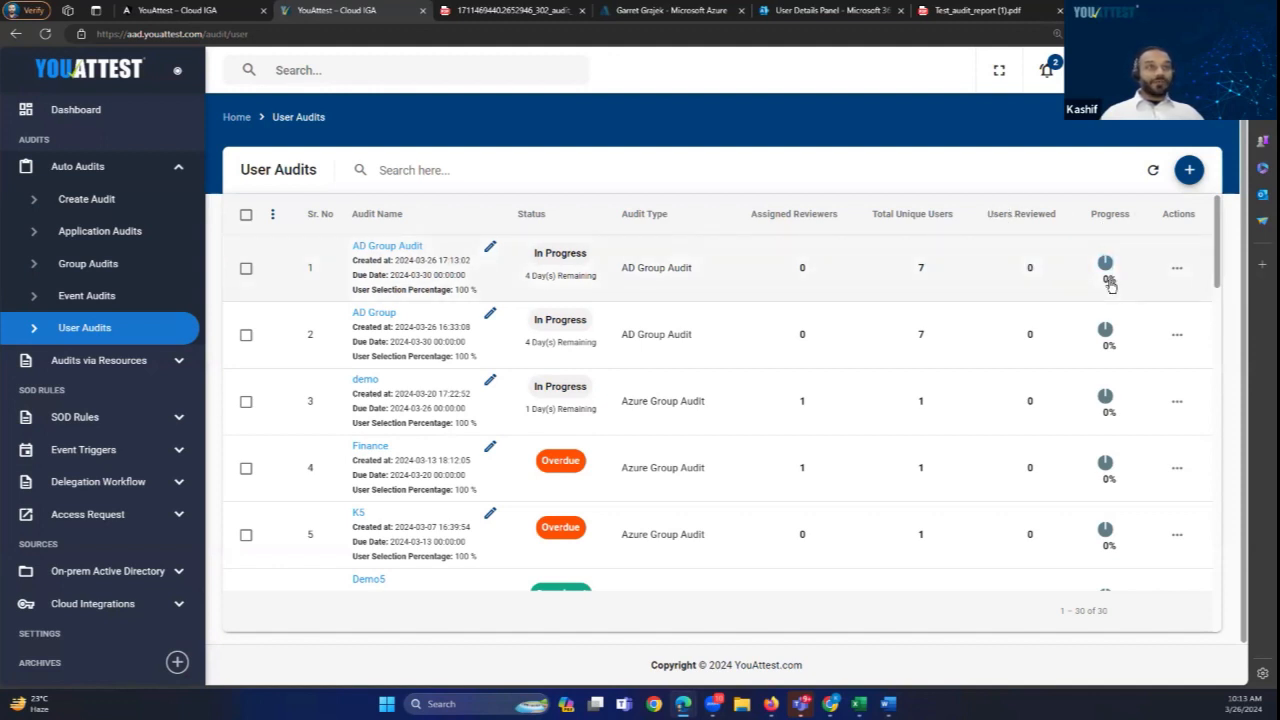
Step: Open the AD Group Audit's detail page and look through its 7 users at 0%
left_click(388, 247)
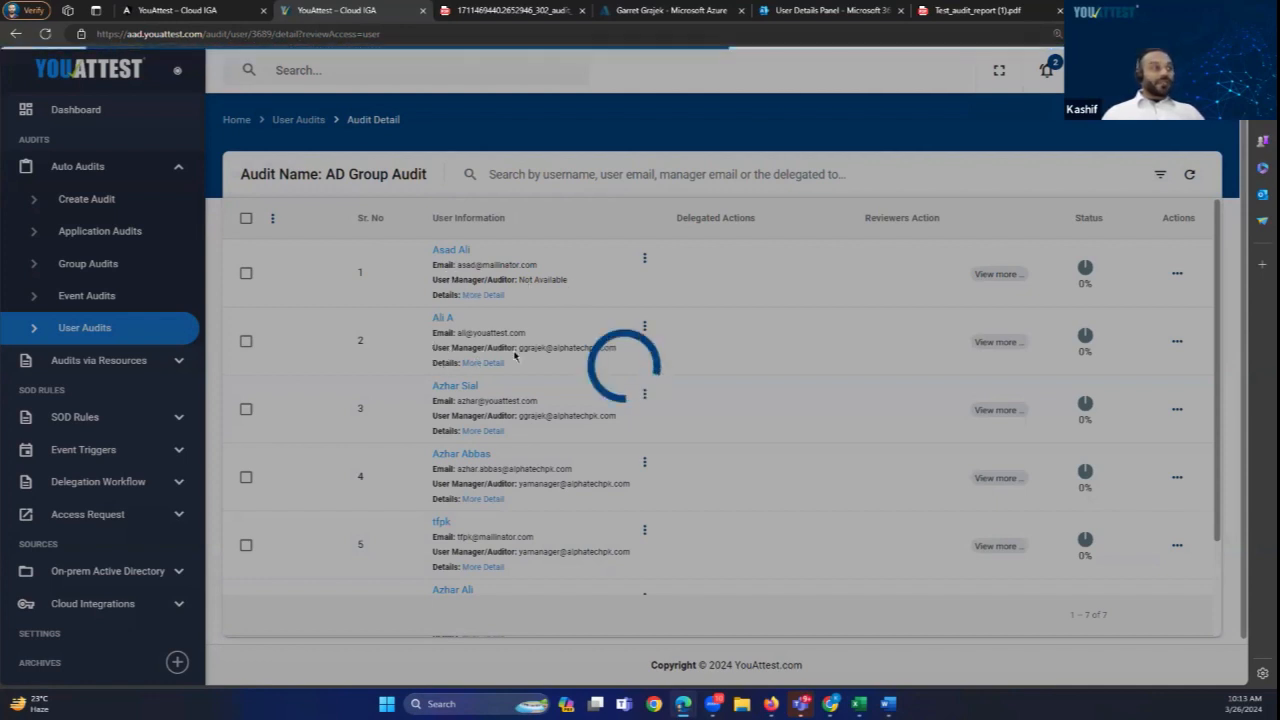
scroll(500, 322, "down", 2)
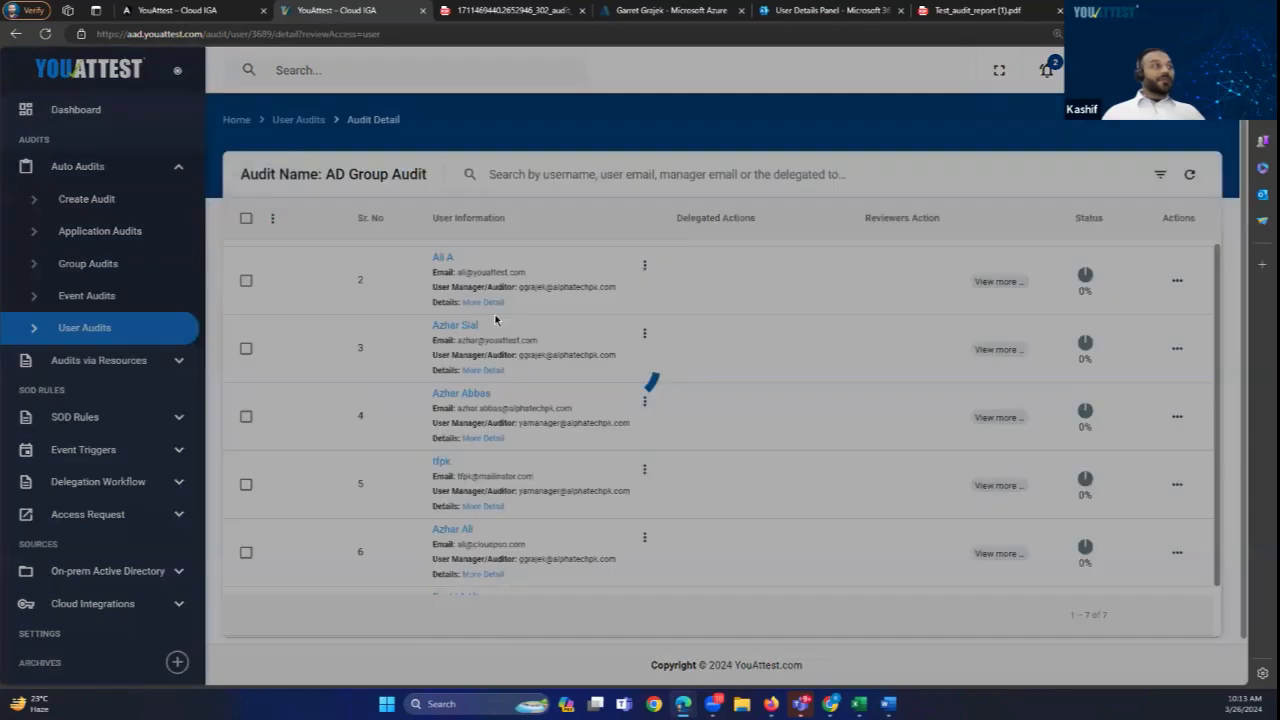
scroll(515, 319, "up", 2)
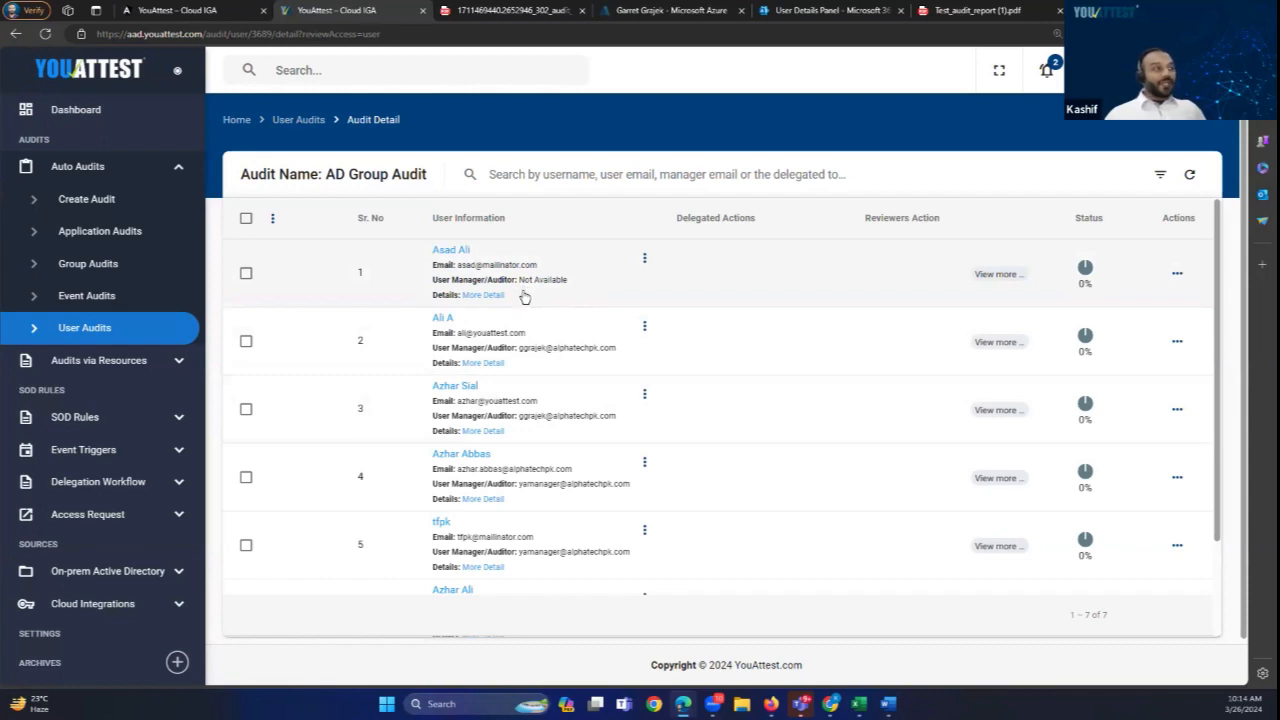
scroll(530, 355, "down", 1)
left_click(483, 298)
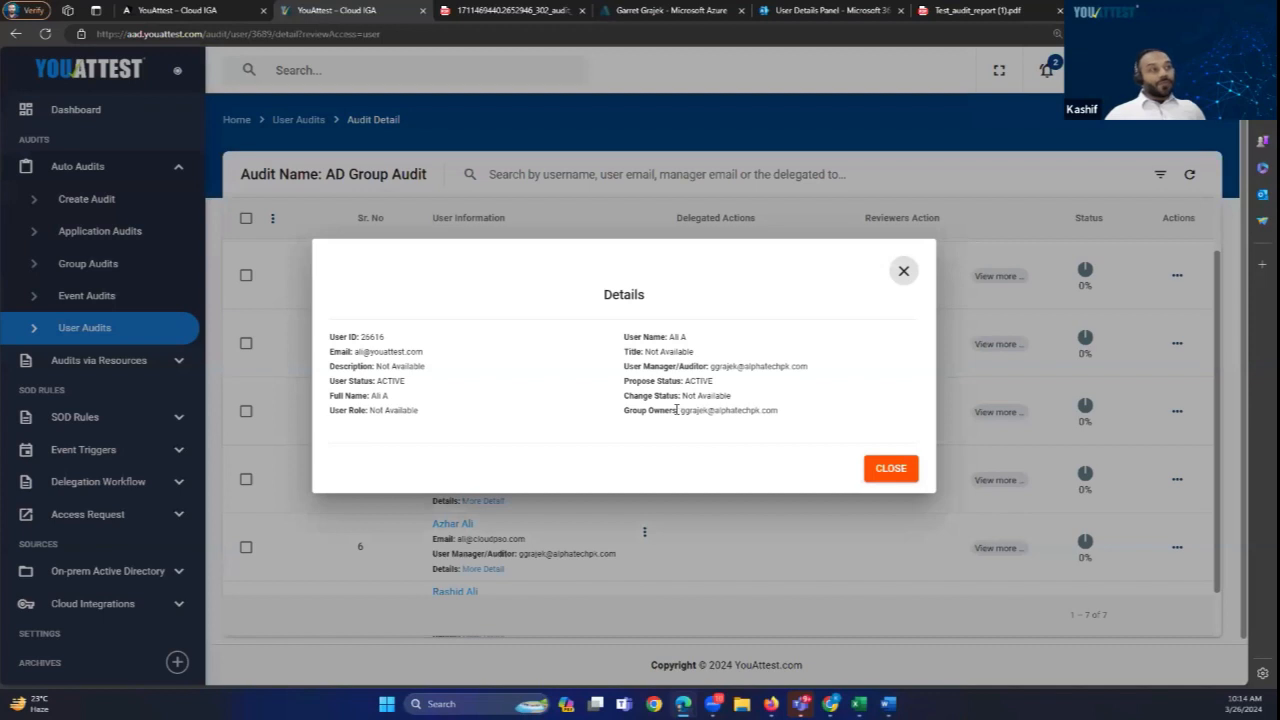
left_click_drag(678, 409, 783, 411)
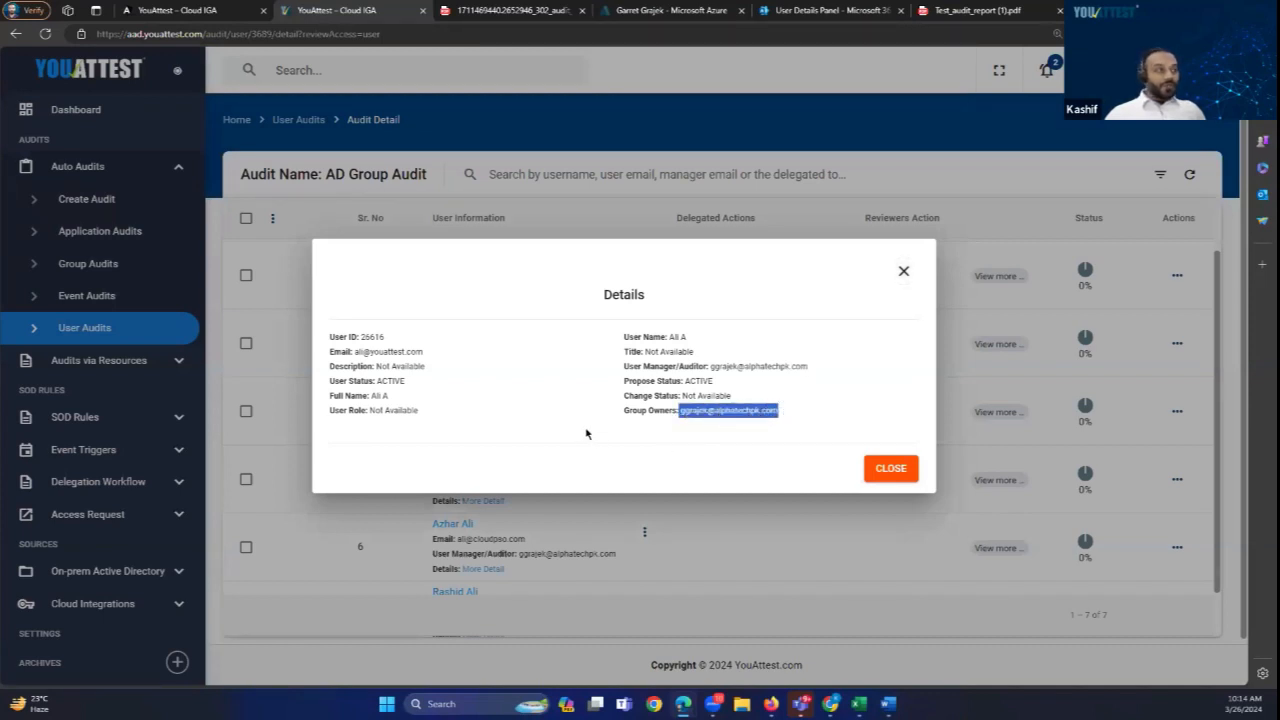
left_click(897, 466)
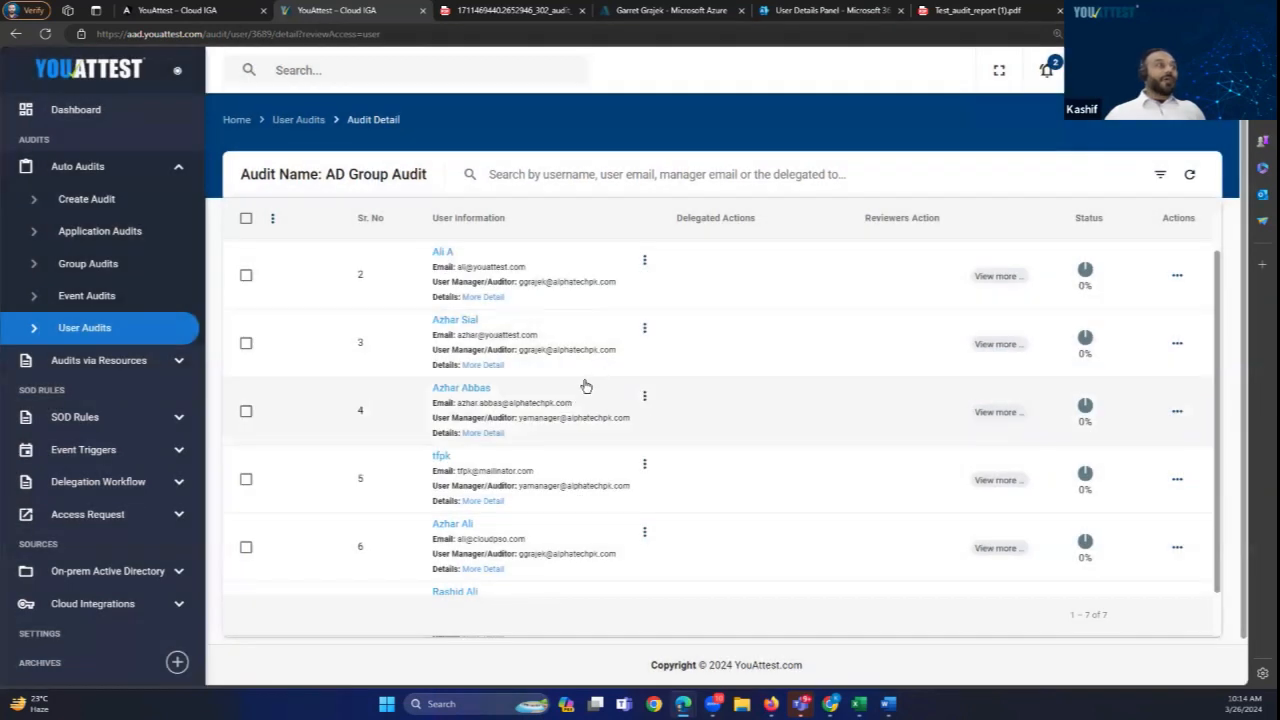
left_click_drag(616, 357, 519, 359)
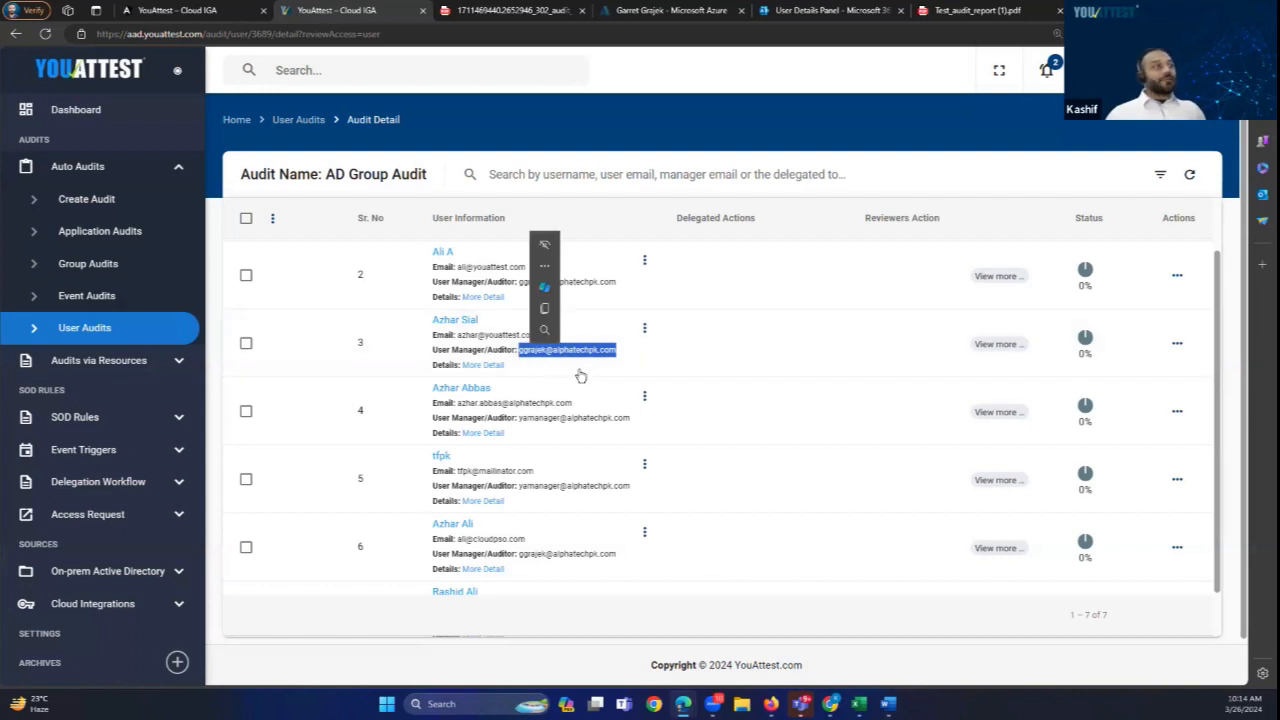
left_click(578, 373)
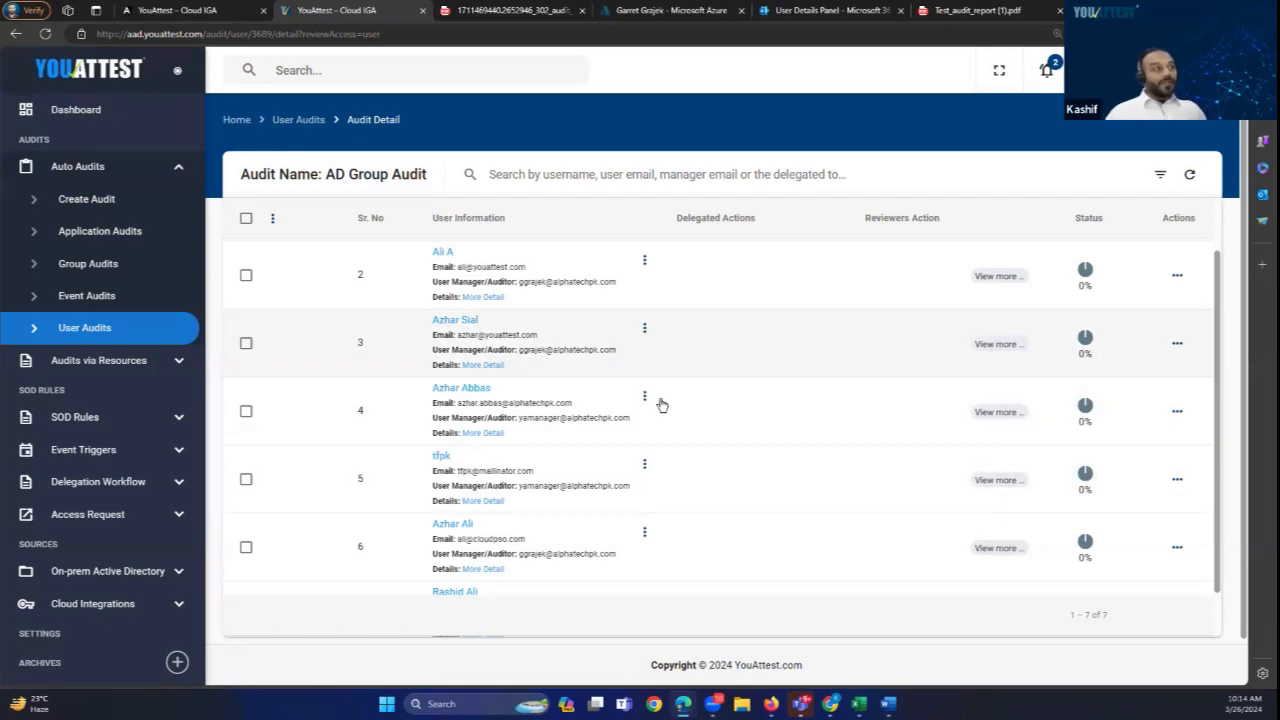
scroll(531, 491, "down", 2)
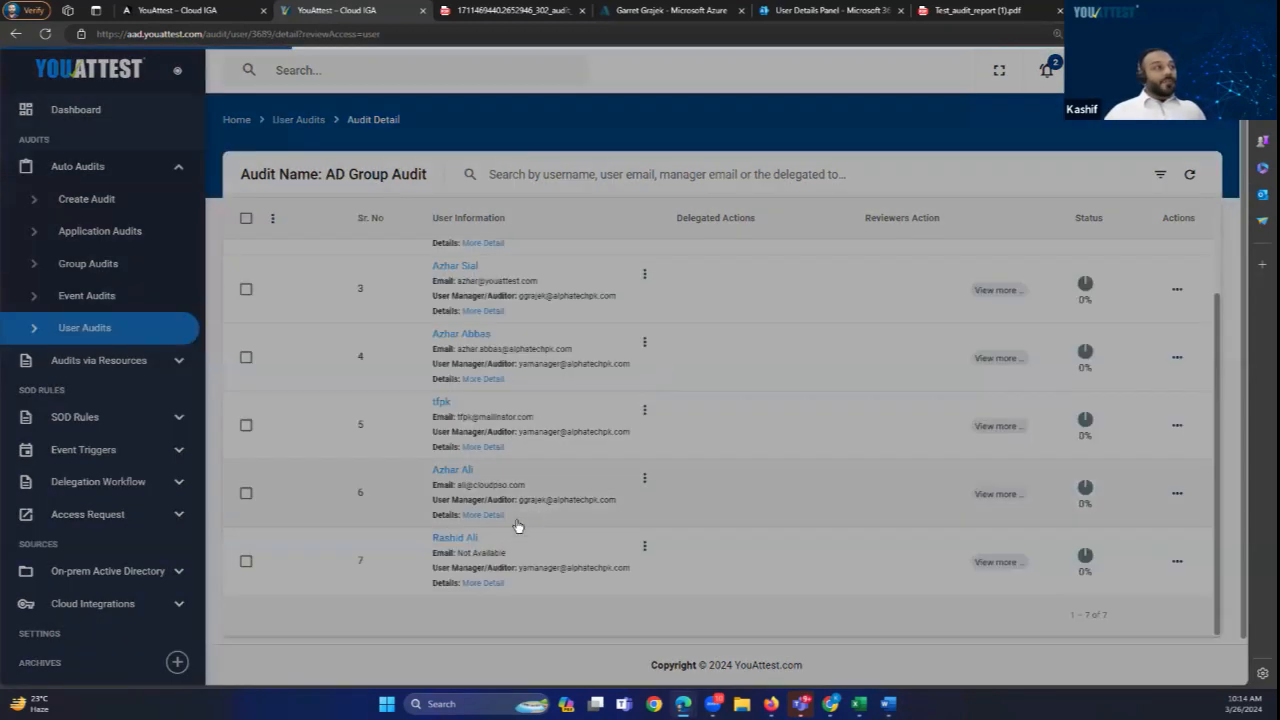
Step: Open the fifth user's roles review and inspect its Finance and Finance->demogroup2 groups
left_click(993, 421)
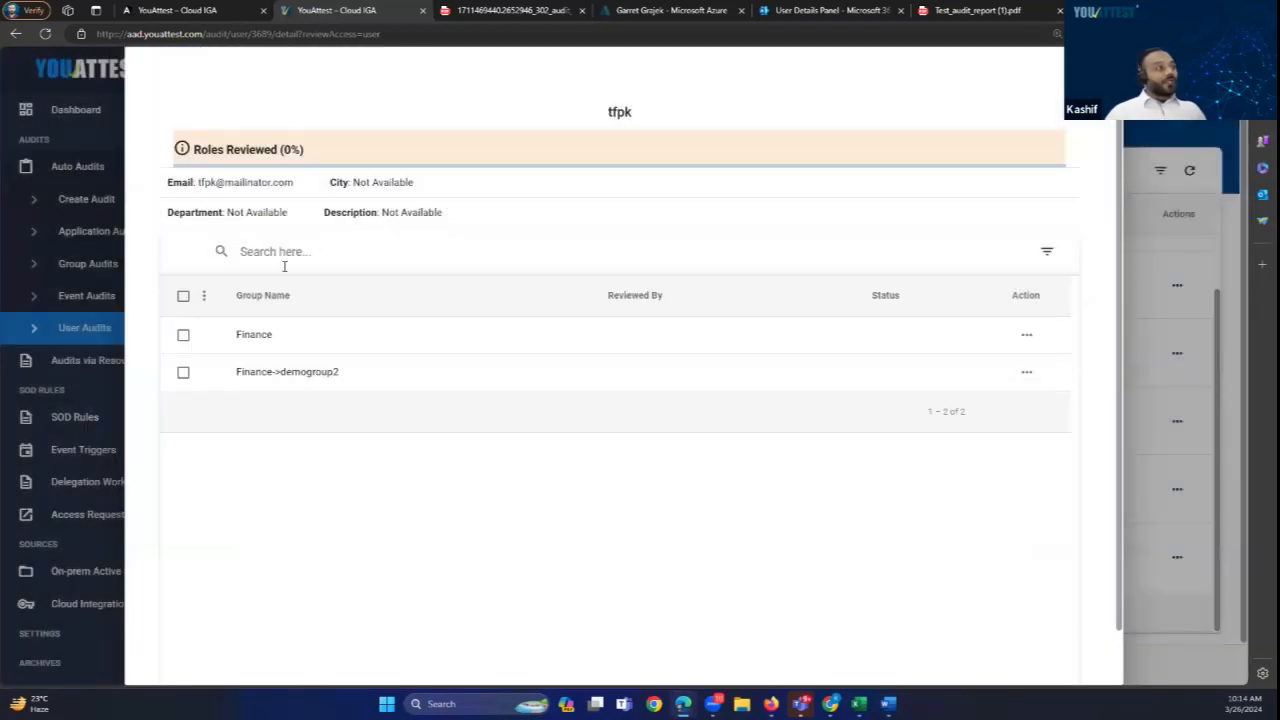
double_click(252, 334)
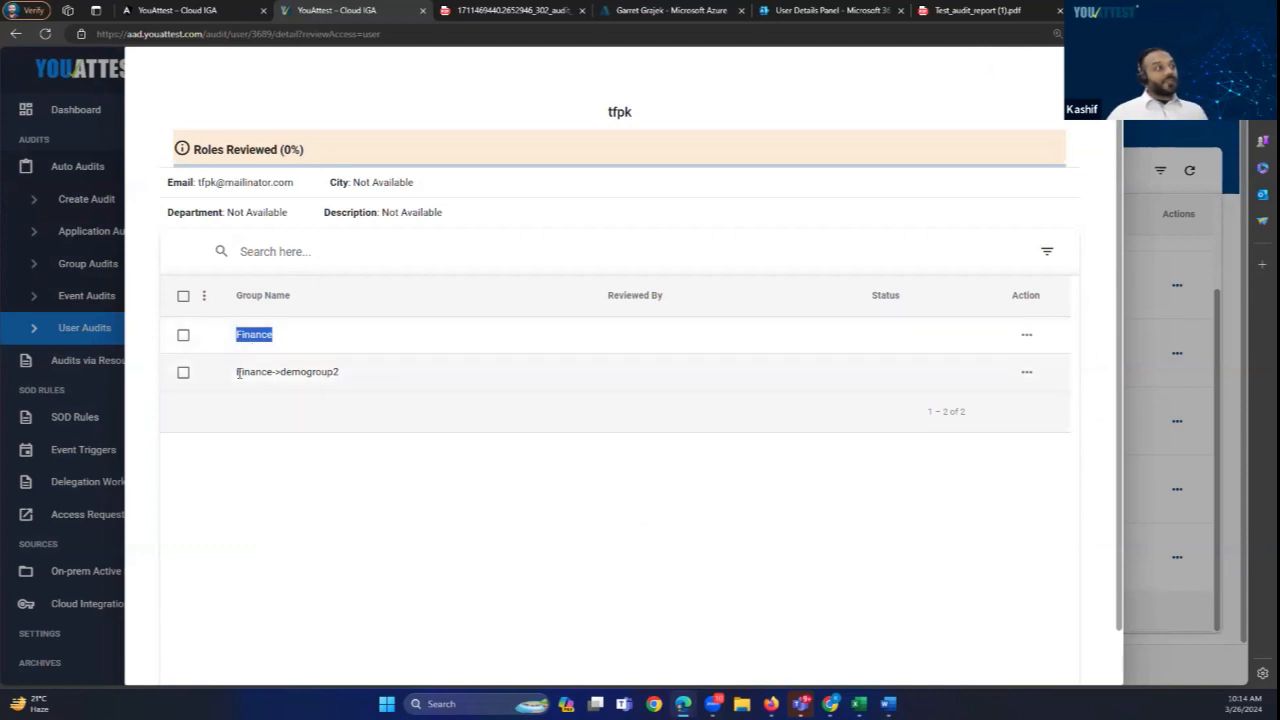
left_click_drag(340, 372, 280, 372)
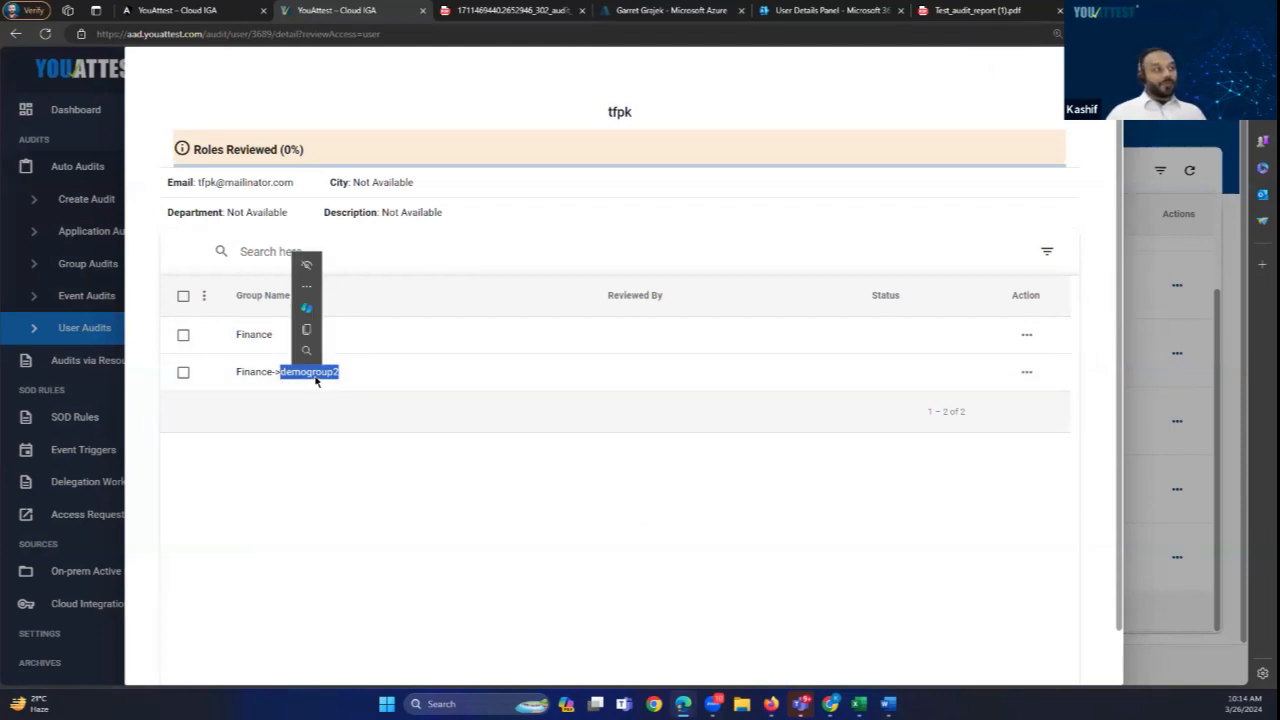
left_click(292, 450)
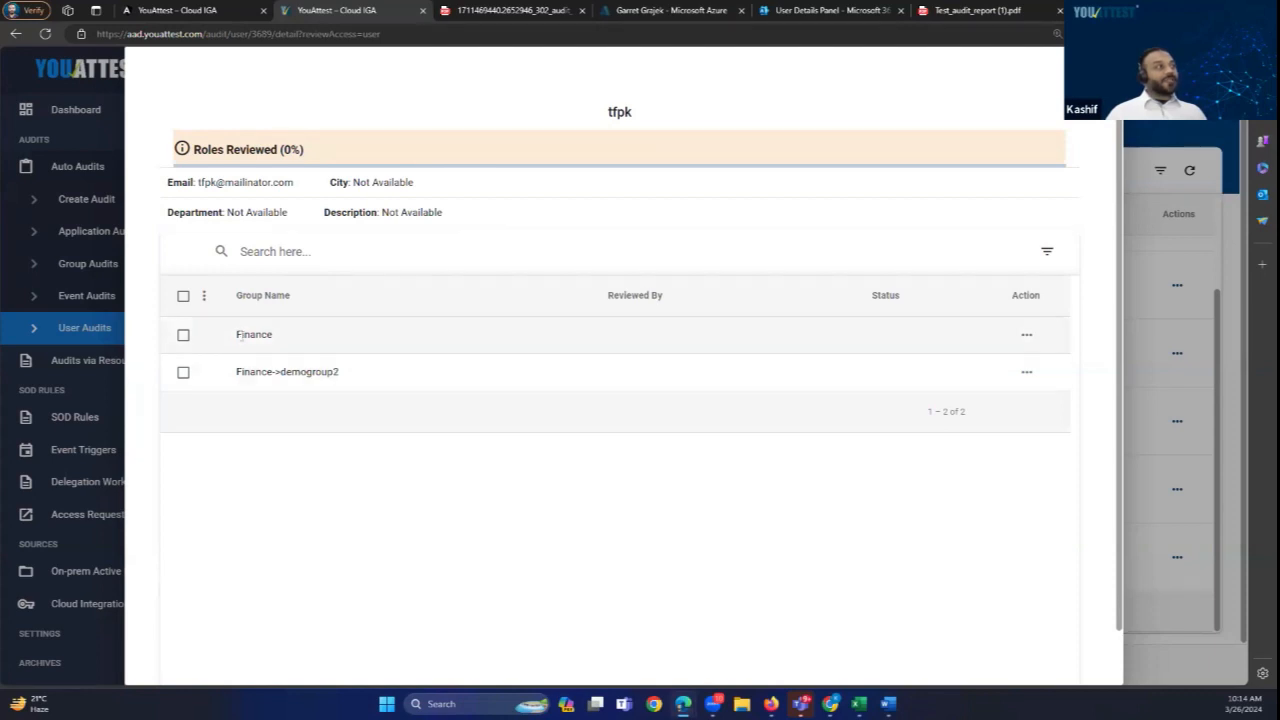
left_click_drag(230, 334, 283, 337)
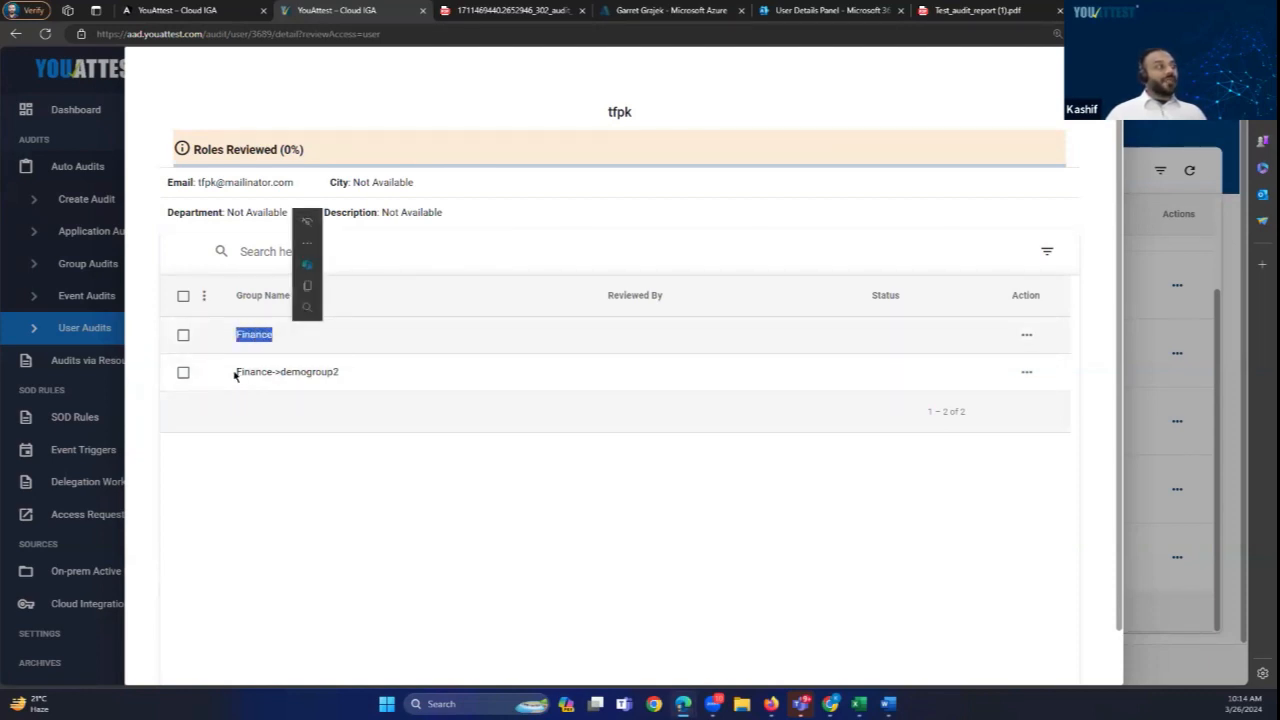
left_click_drag(235, 375, 340, 377)
left_click(336, 486)
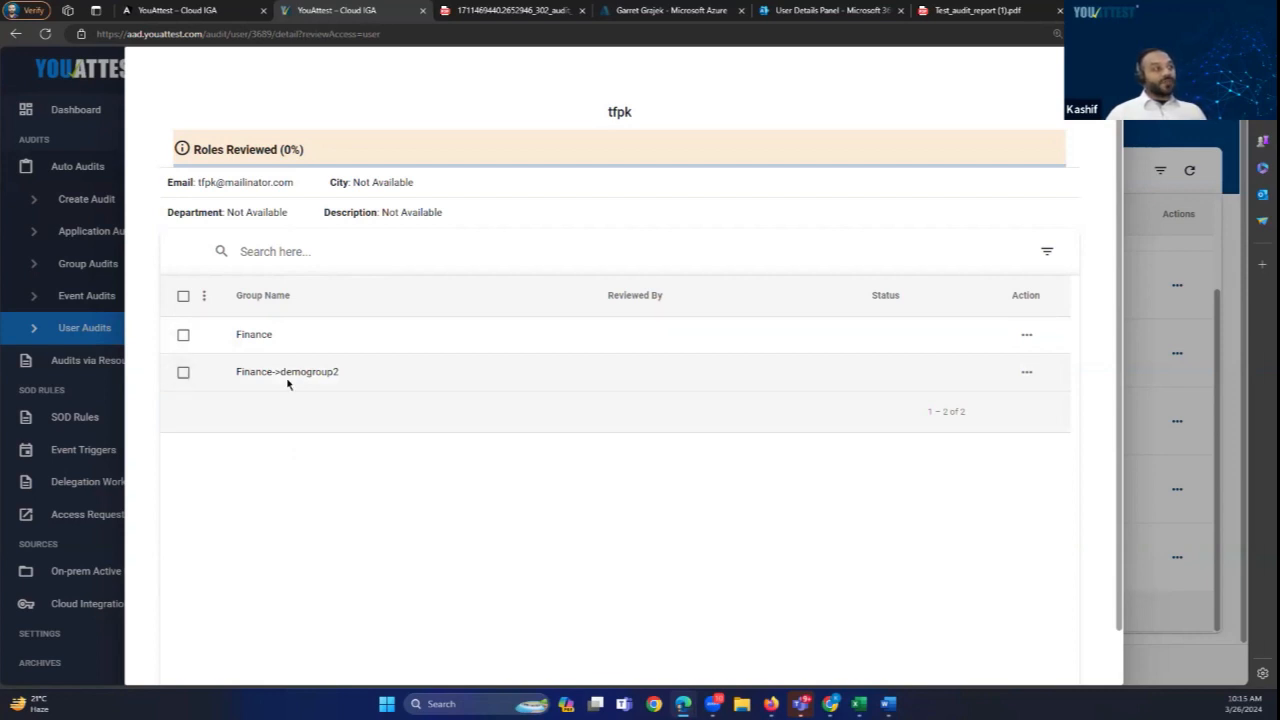
left_click(184, 336)
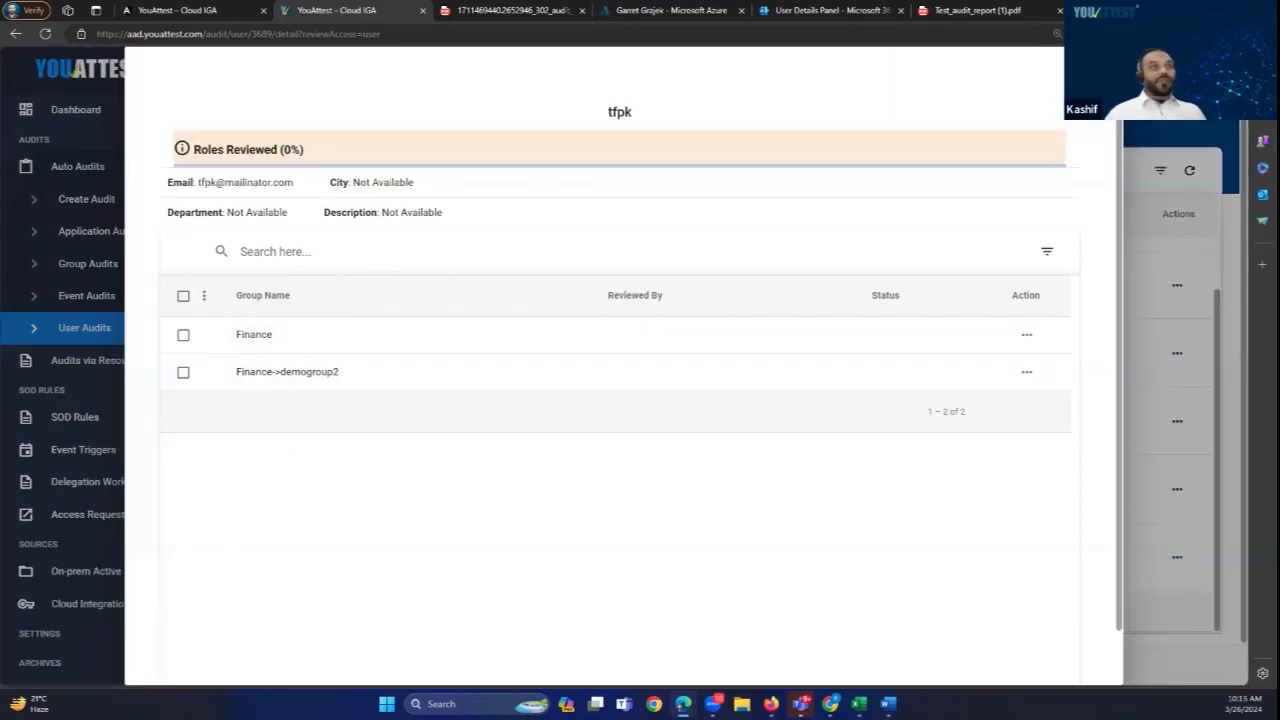
Step: Close the user's roles drawer and bring up the bulk Certify/Revoke/Delegate menu
left_click(1090, 78)
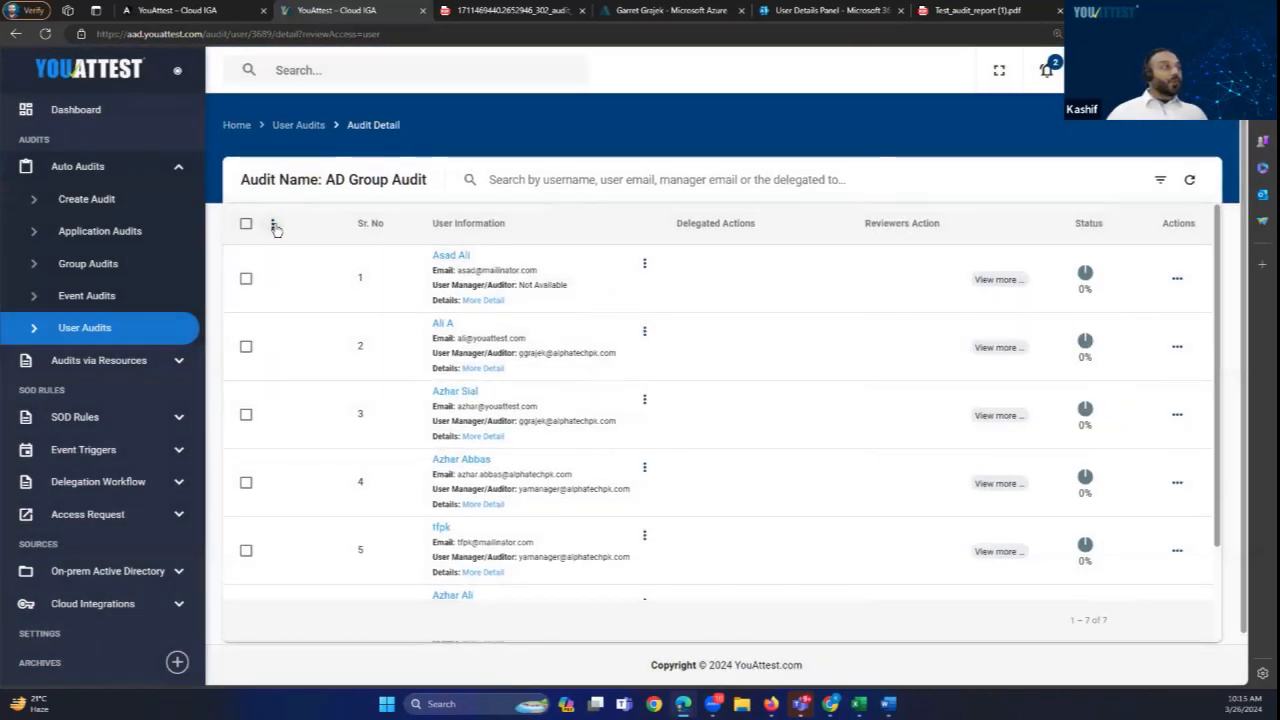
left_click(274, 226)
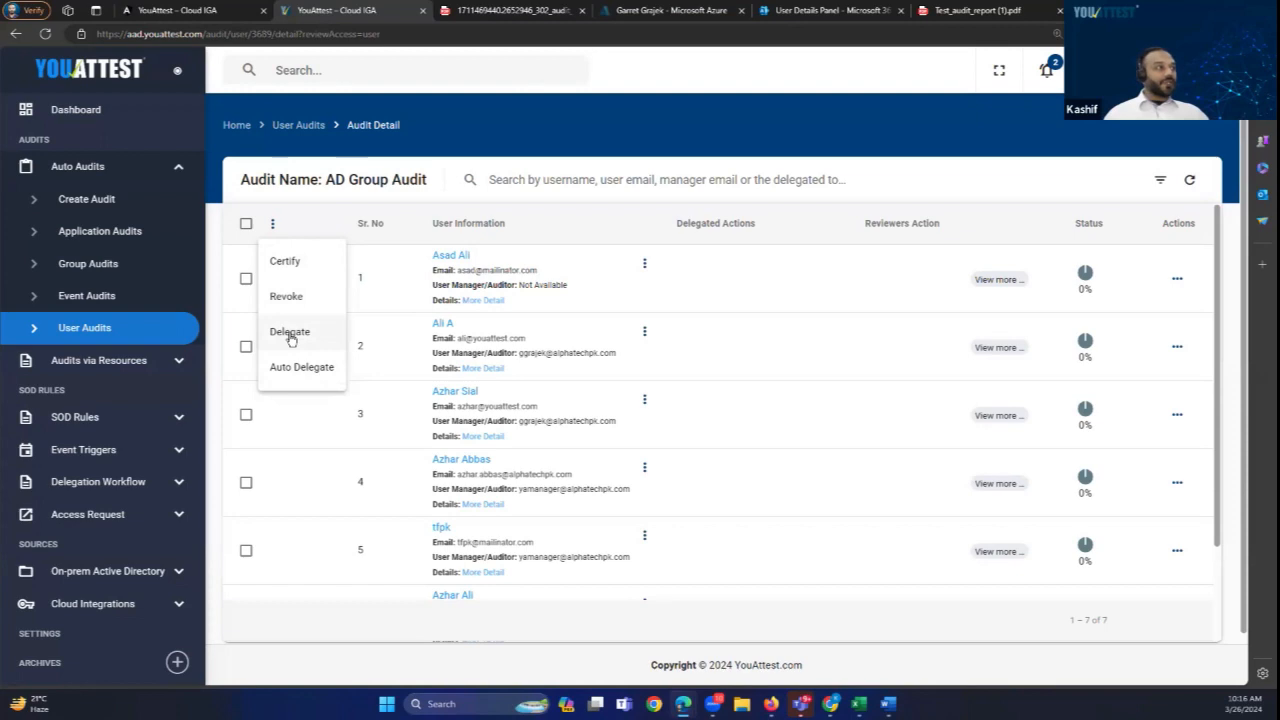
Step: Auto-delegate the audit's user reviews to each user's manager and confirm
left_click(298, 367)
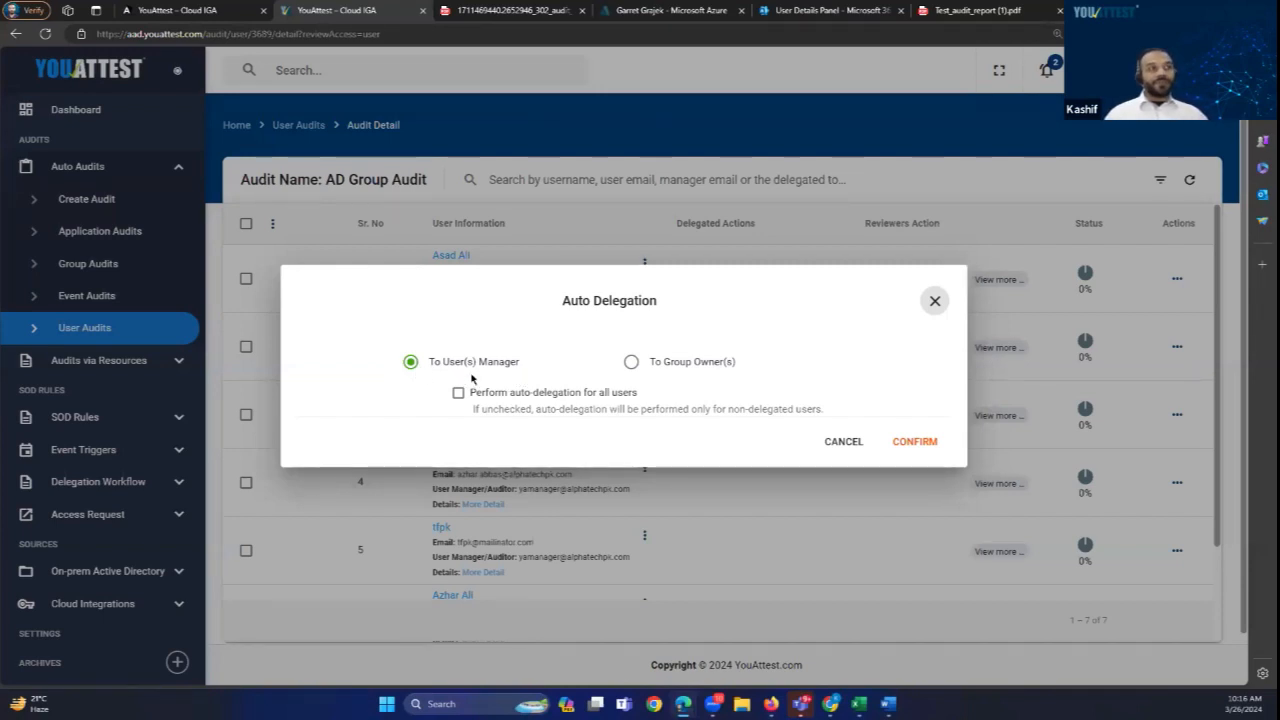
left_click(631, 364)
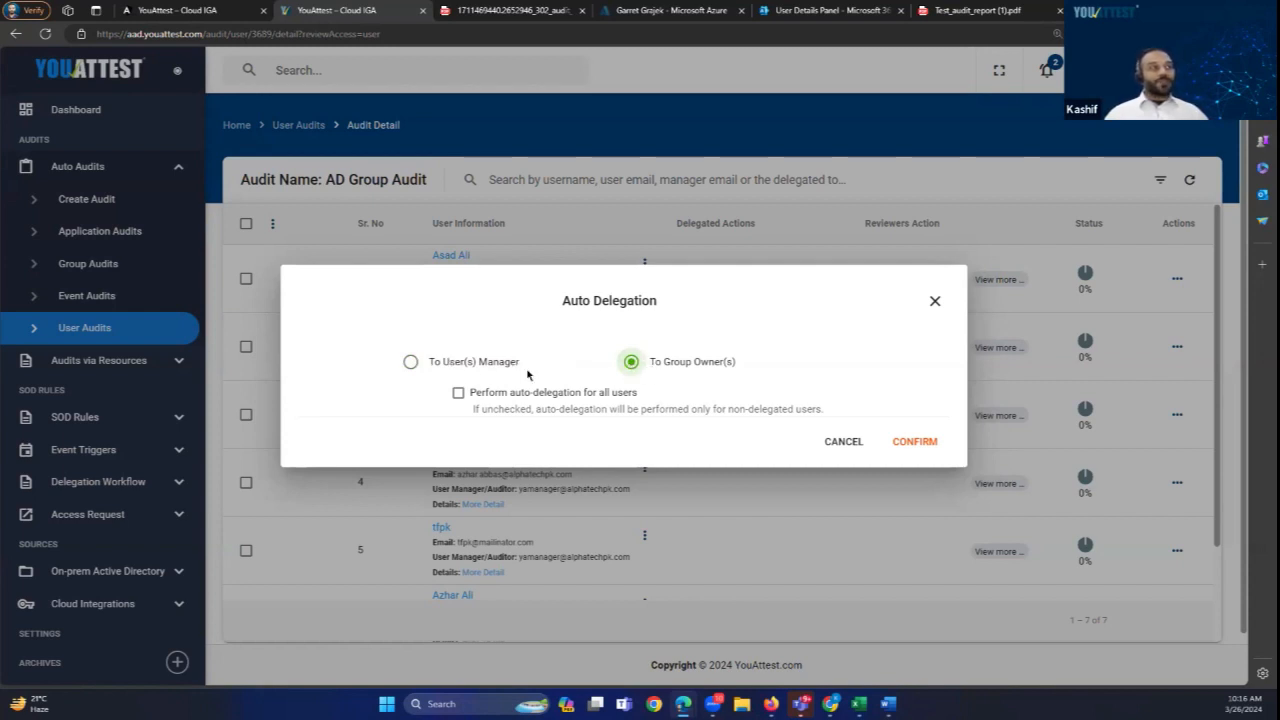
left_click(410, 366)
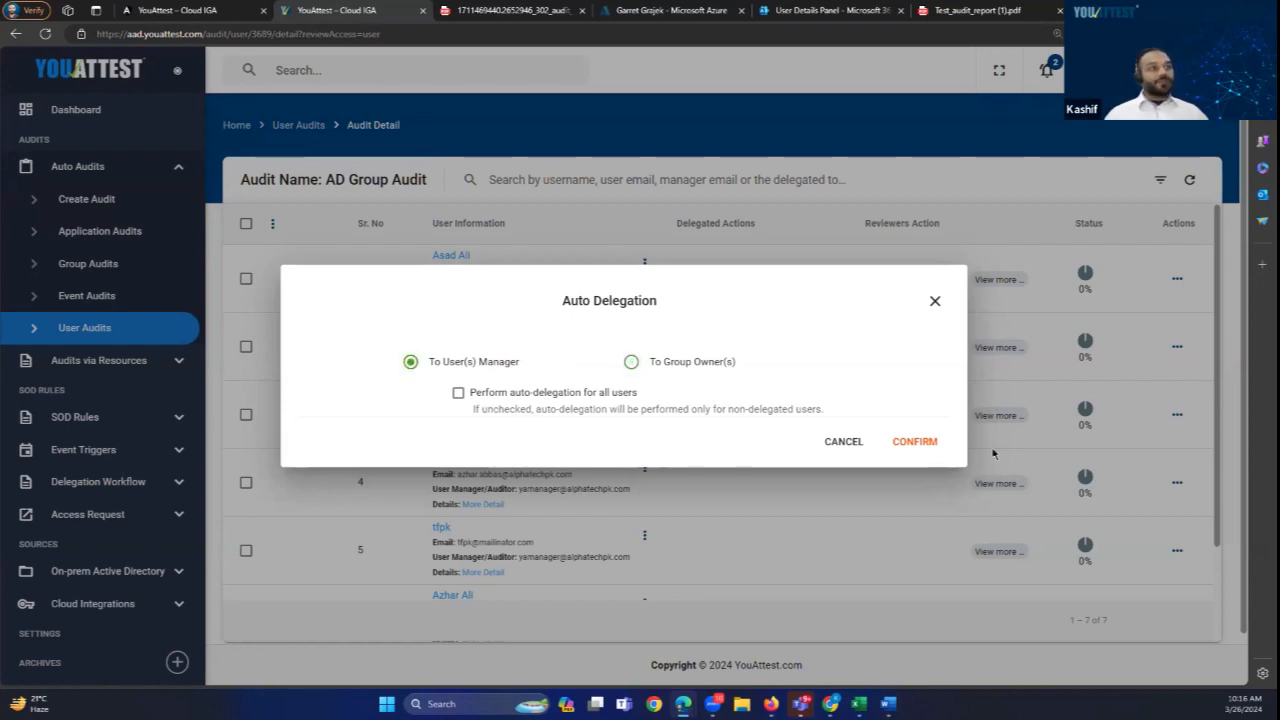
left_click(902, 441)
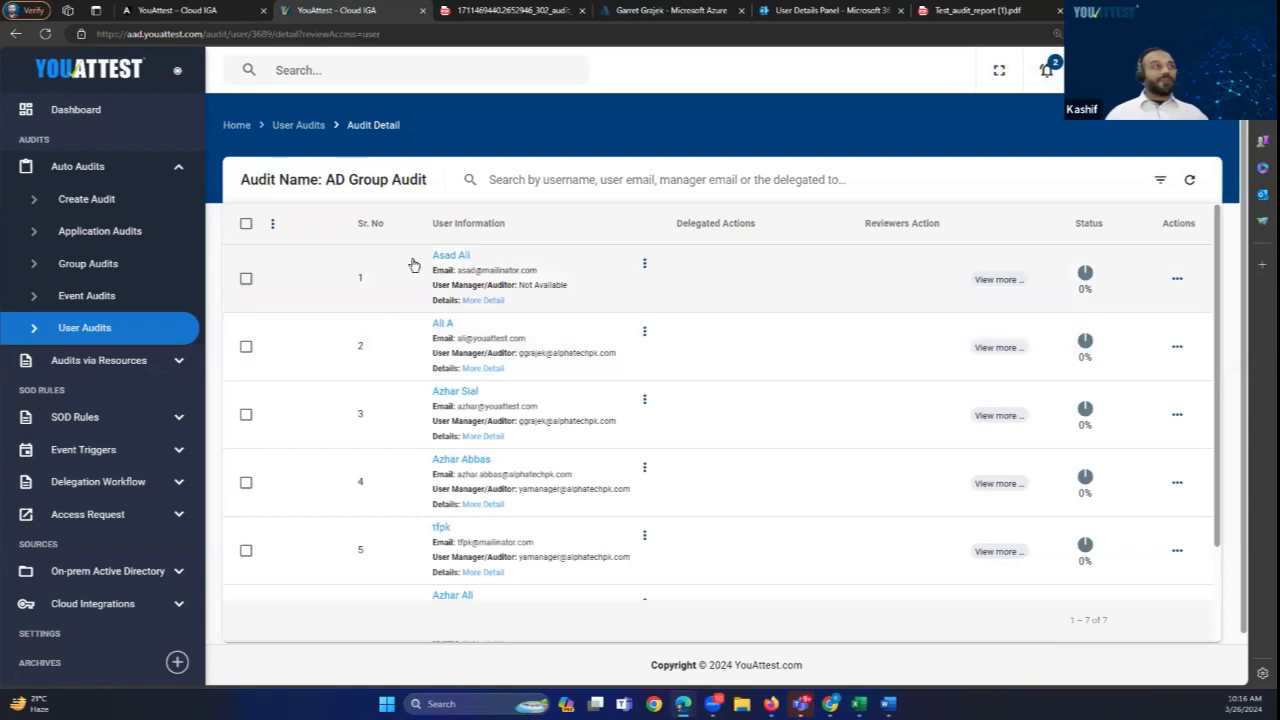
Step: Reload the AD Group Audit list and check each user's delegation, including row 1's Not Available manager
left_click(1189, 179)
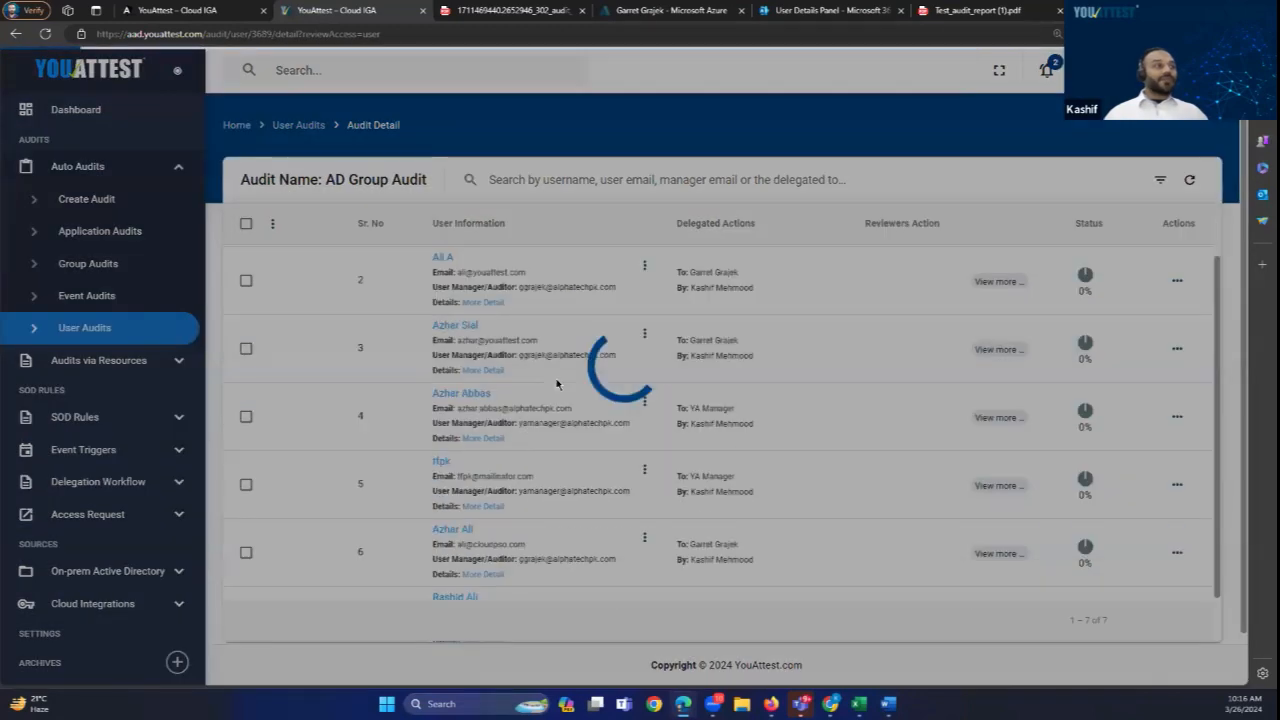
scroll(620, 440, "down", 3)
scroll(653, 373, "up", 2)
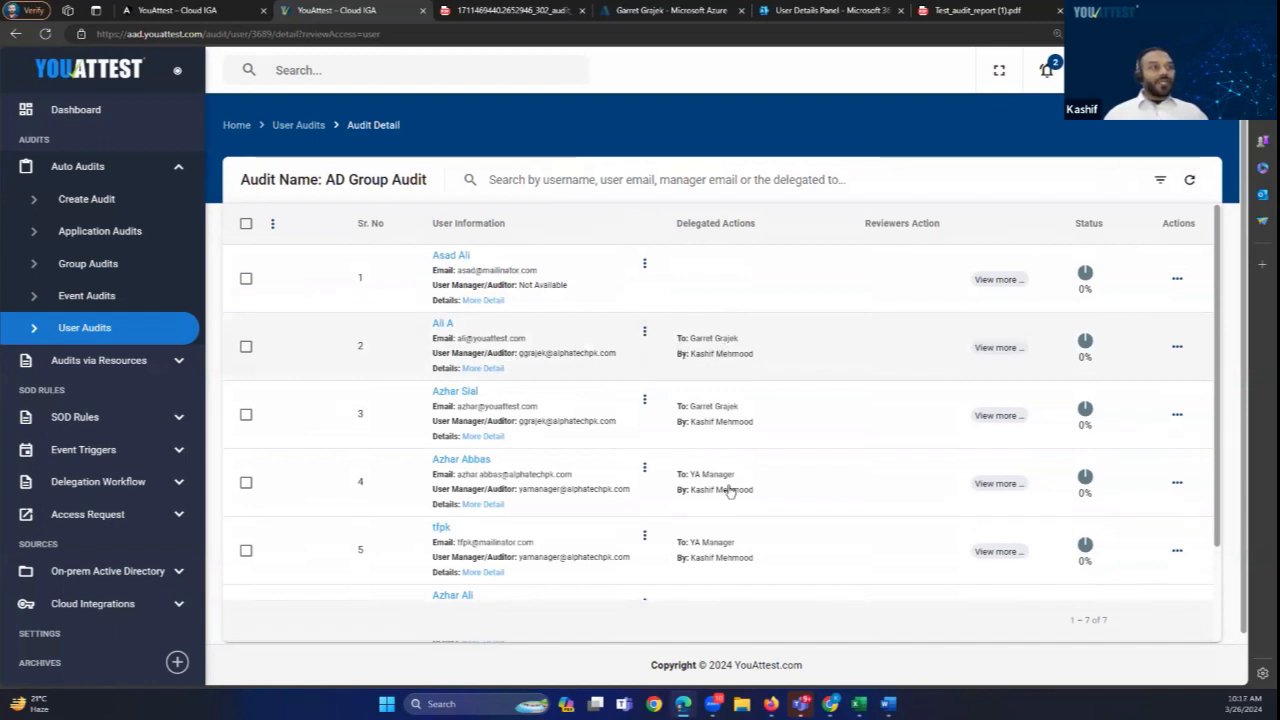
left_click_drag(689, 490, 751, 495)
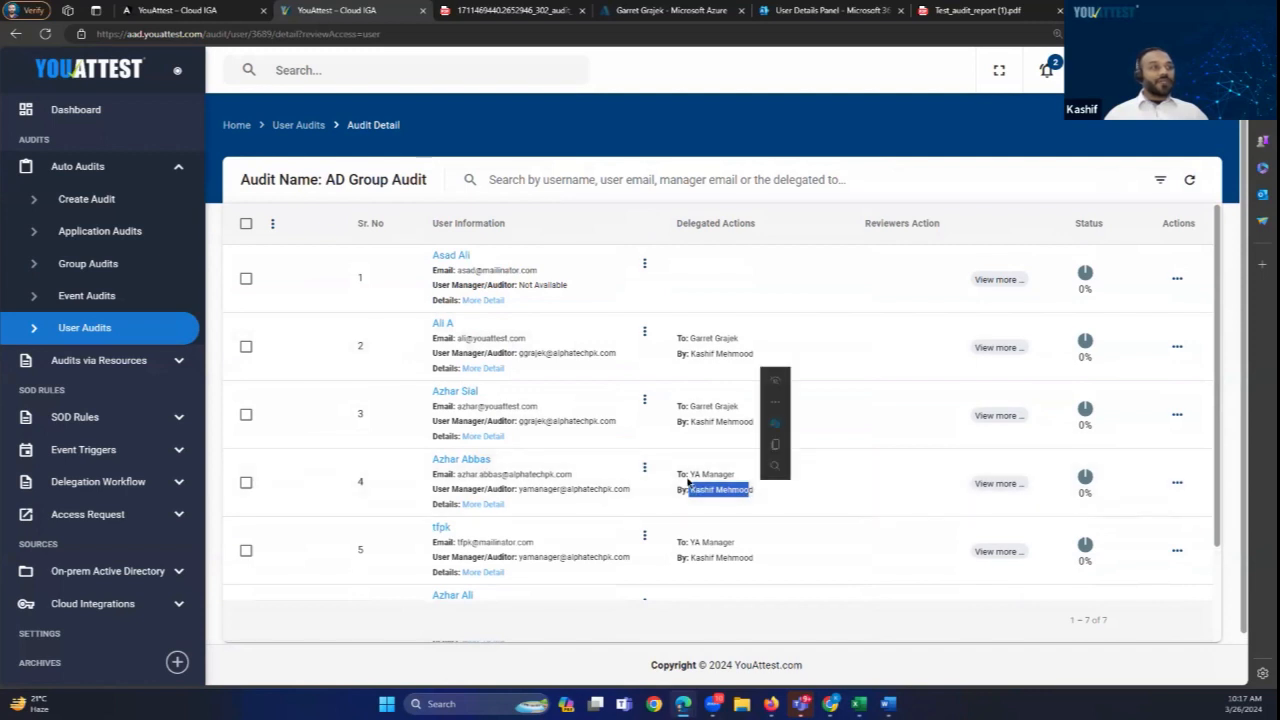
left_click(755, 286)
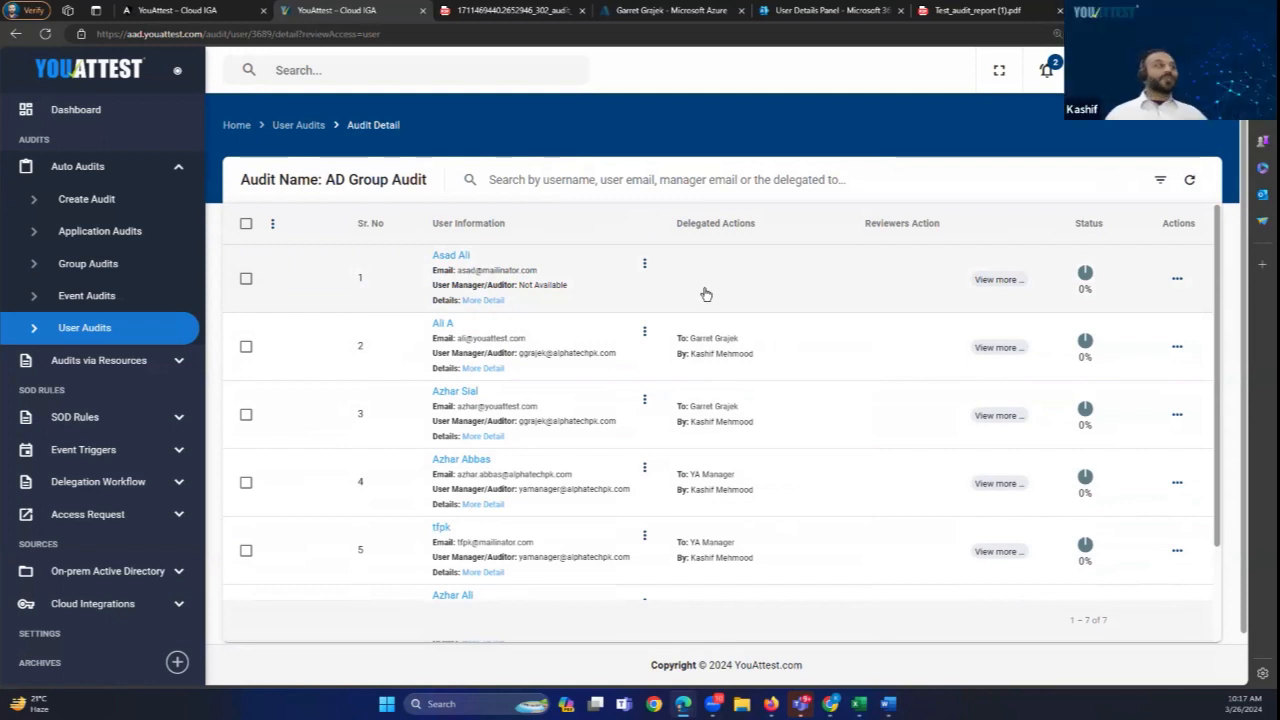
left_click_drag(572, 292, 520, 287)
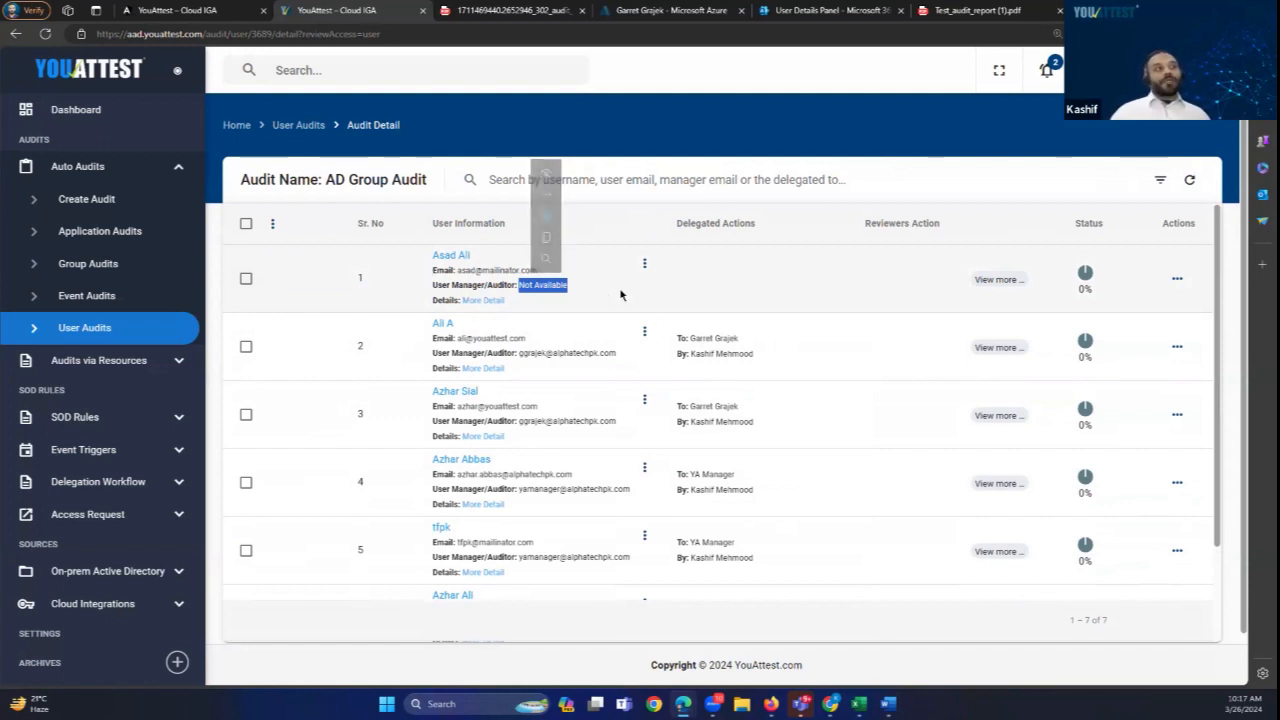
left_click(721, 289)
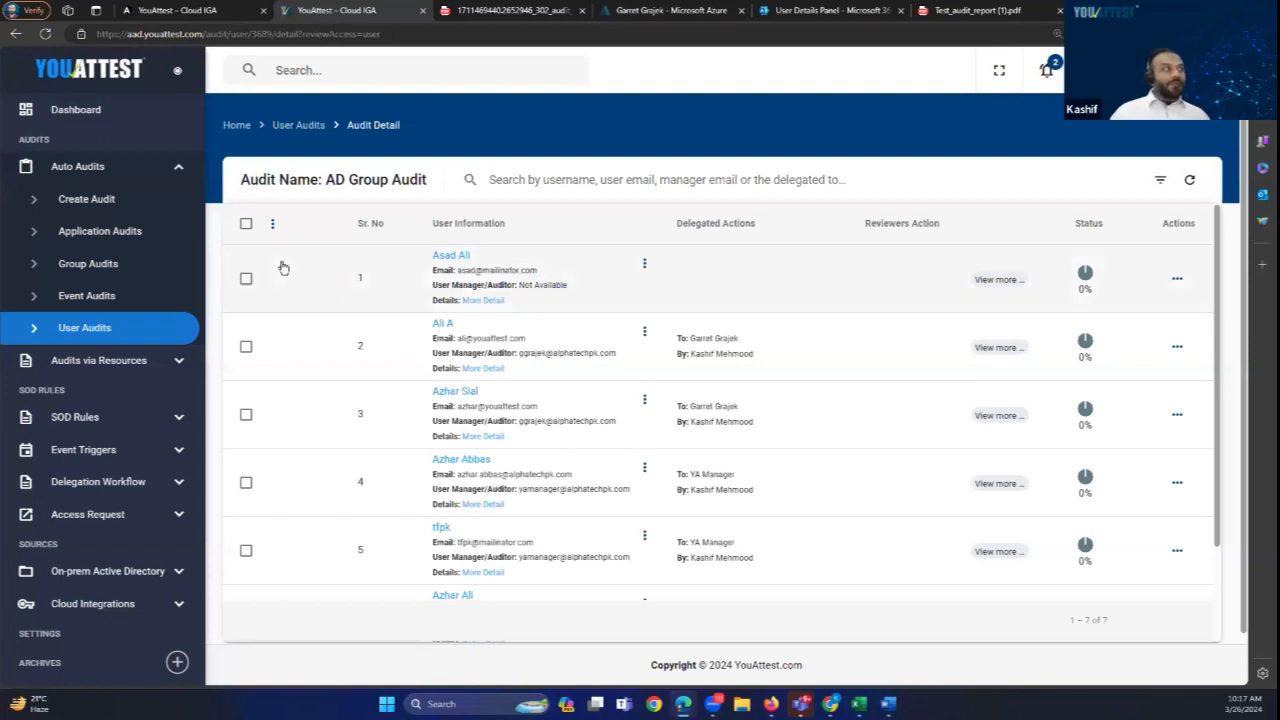
Step: Delegate the first user, who has no manager, to a reviewer chosen from the 'g' e-mail suggestions
left_click(246, 280)
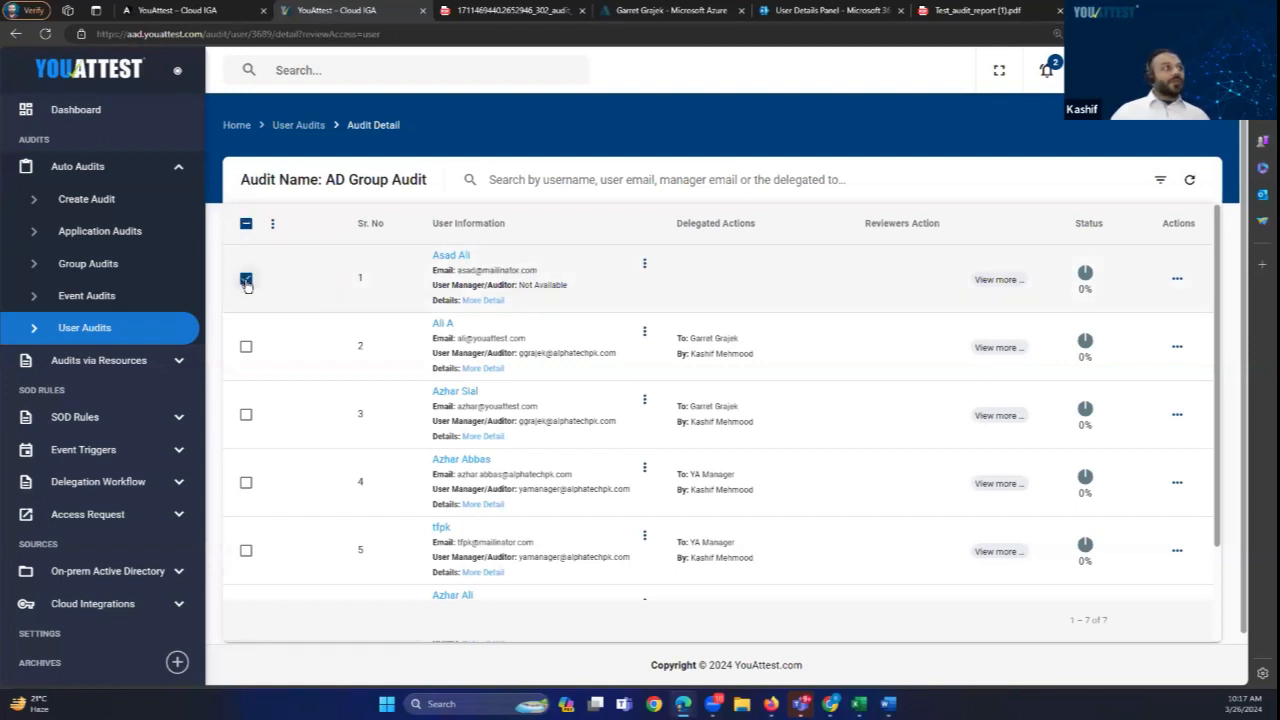
left_click(272, 225)
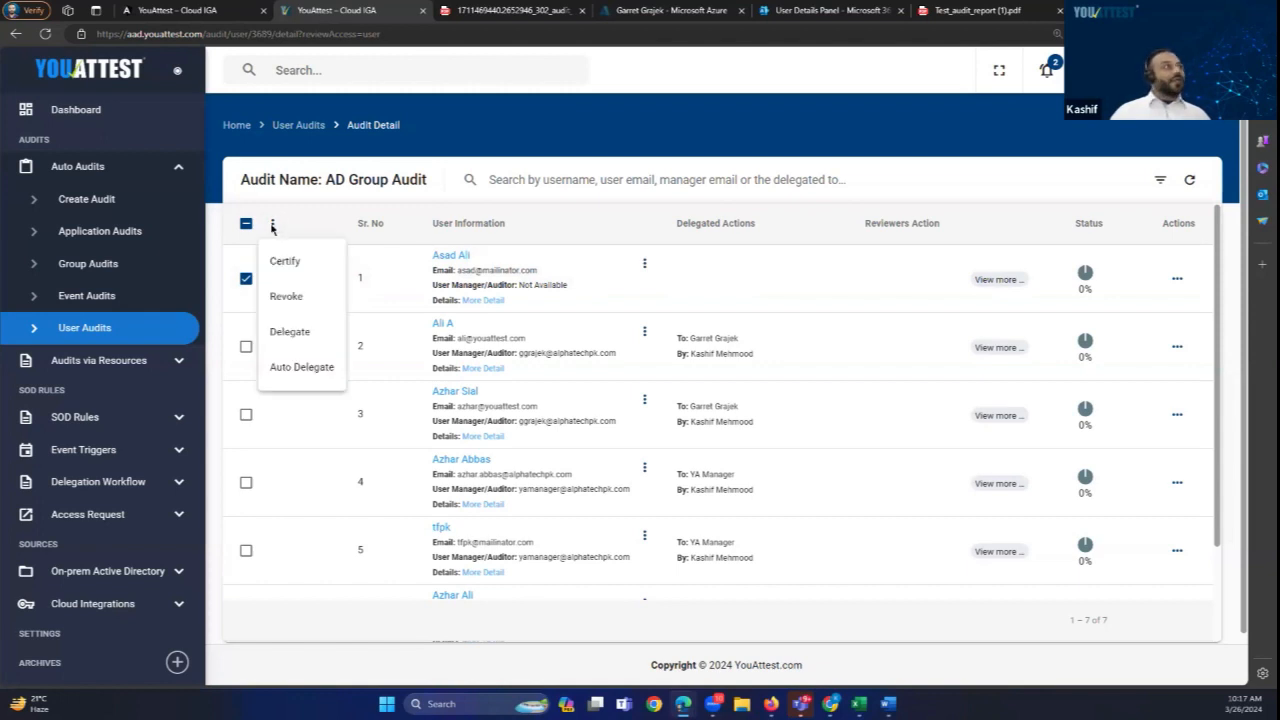
left_click(300, 332)
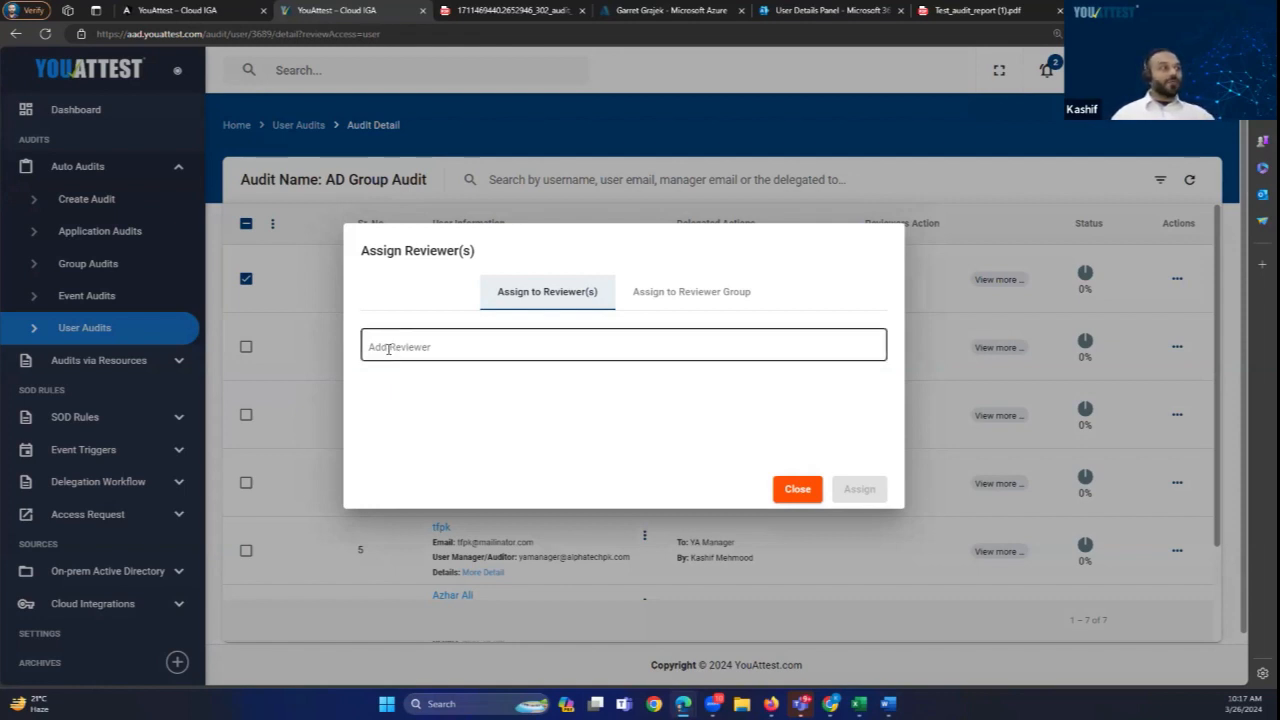
left_click(388, 349)
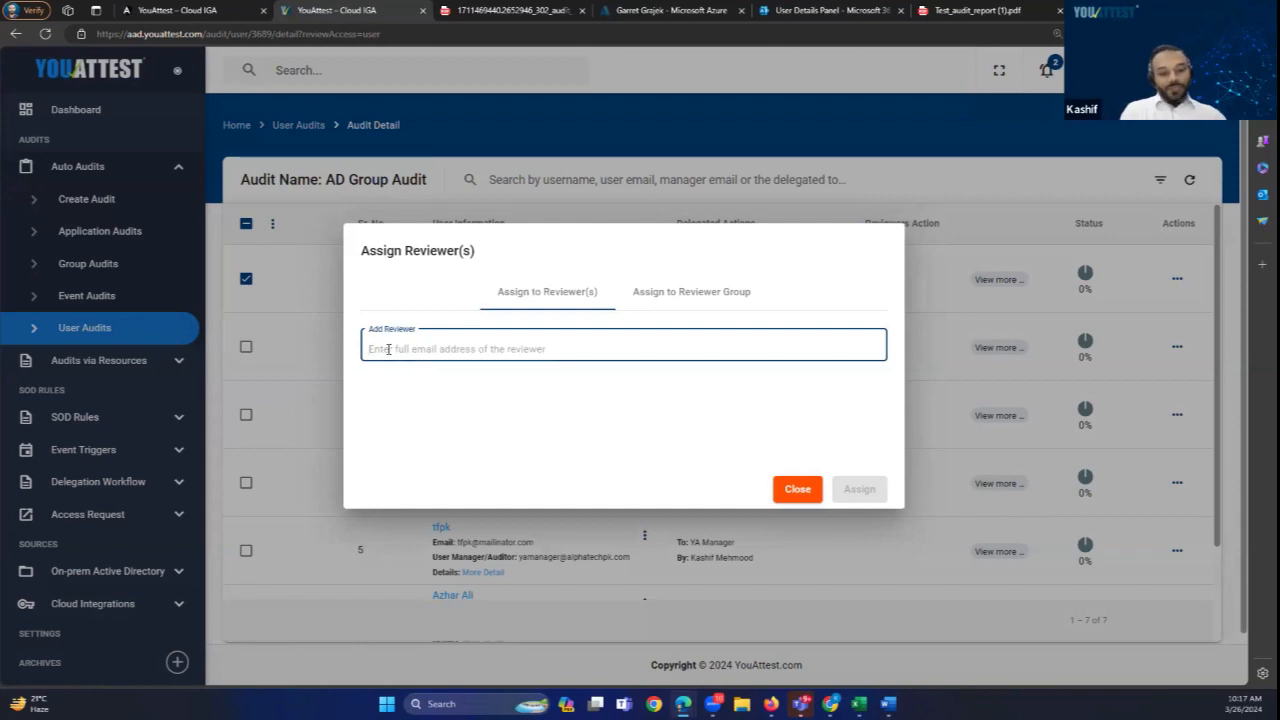
type("ggr")
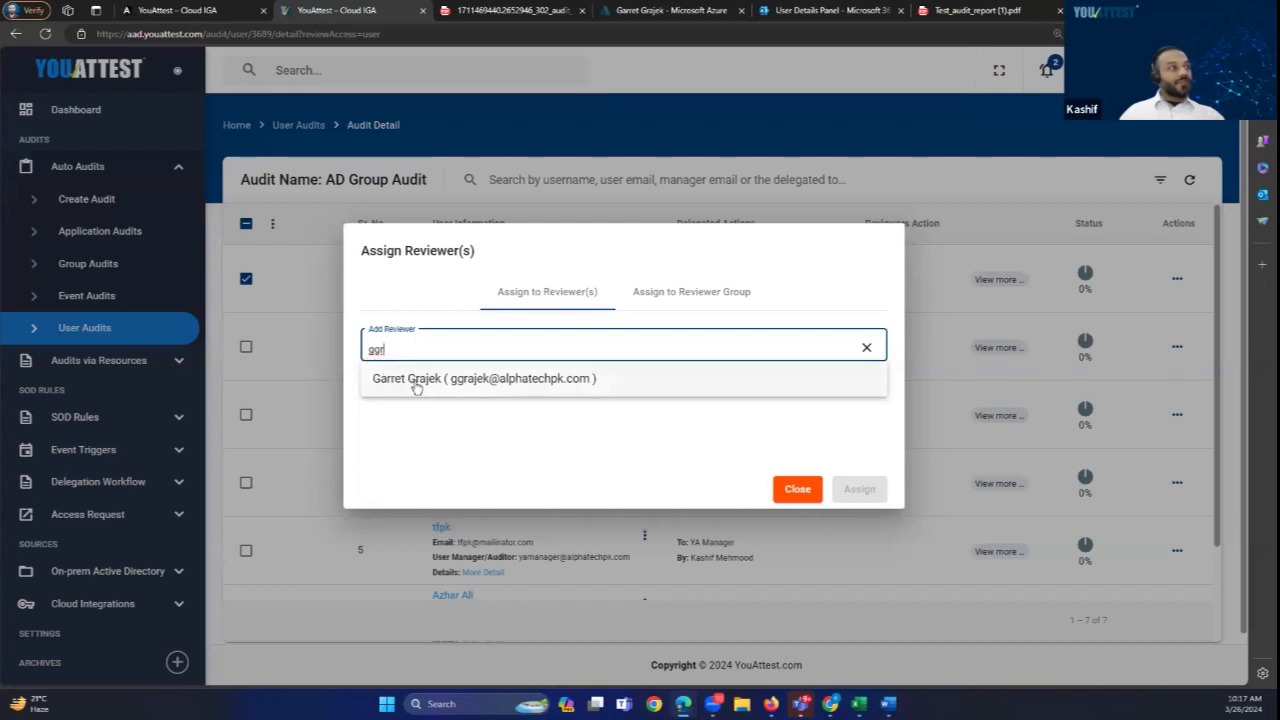
left_click(416, 385)
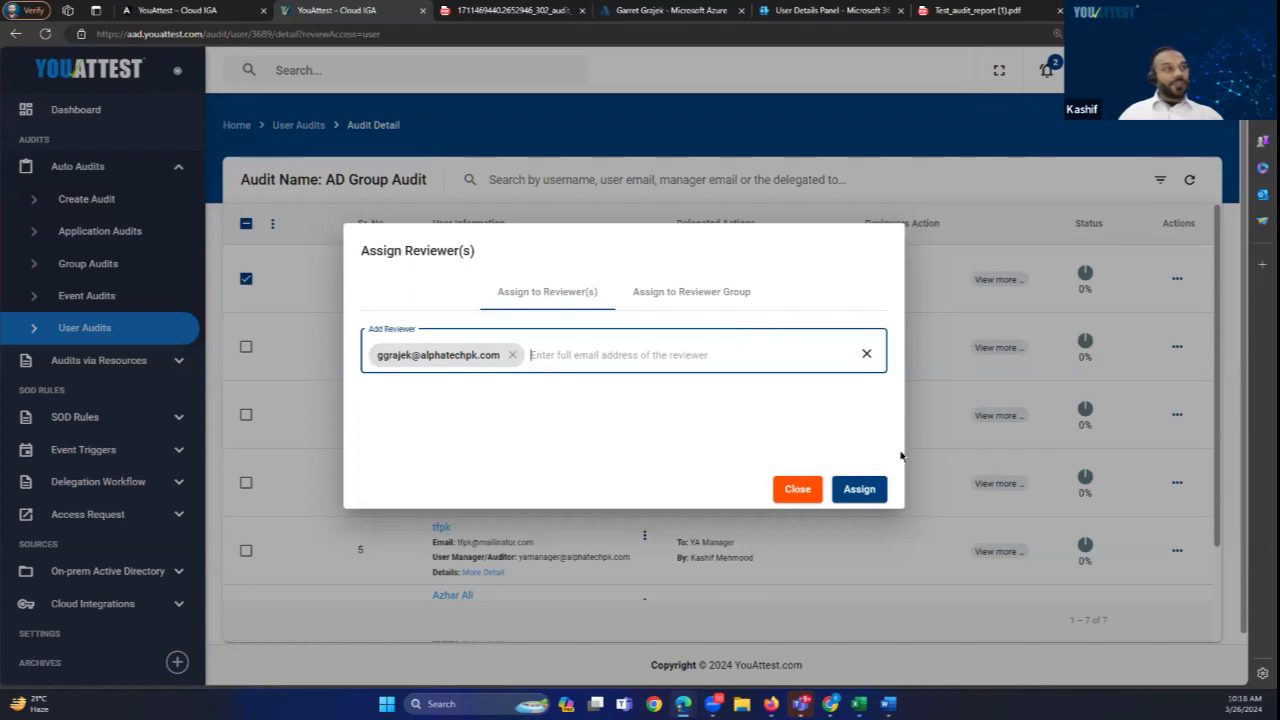
left_click(862, 489)
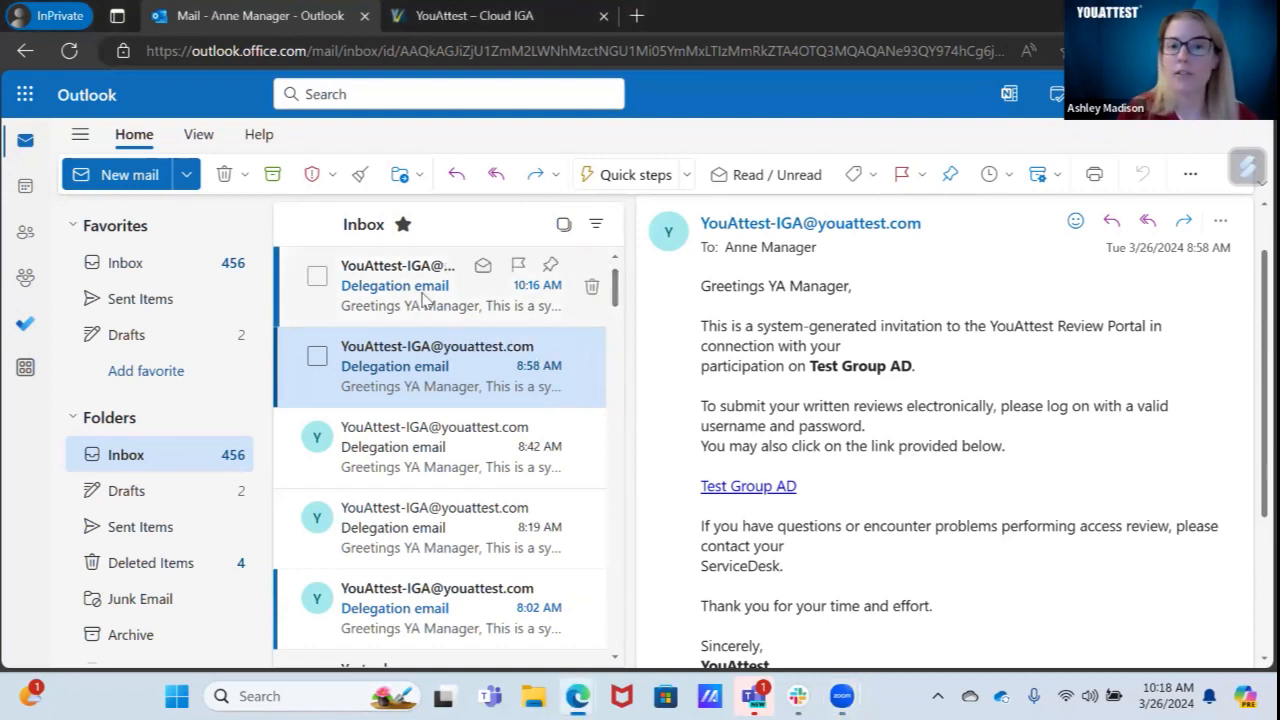
Step: Open the 10:16 AM Delegation email and follow its AD Group Audit link into the portal
left_click(425, 300)
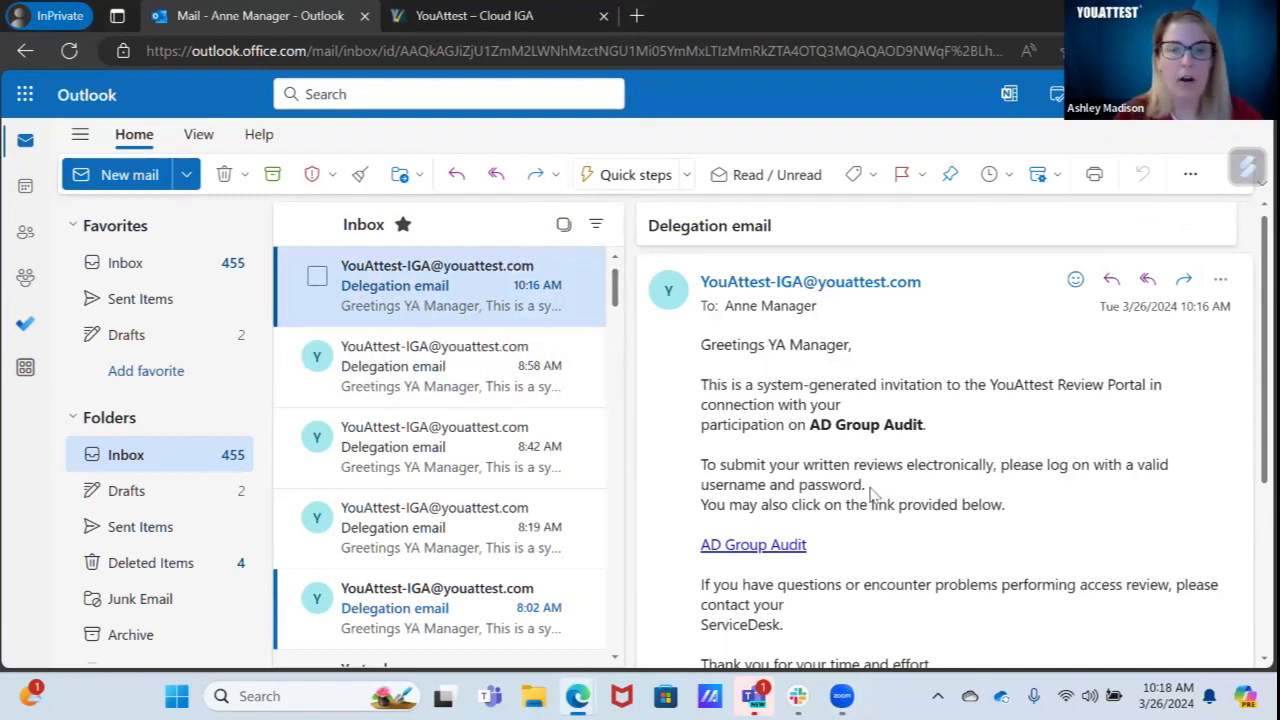
left_click(771, 547)
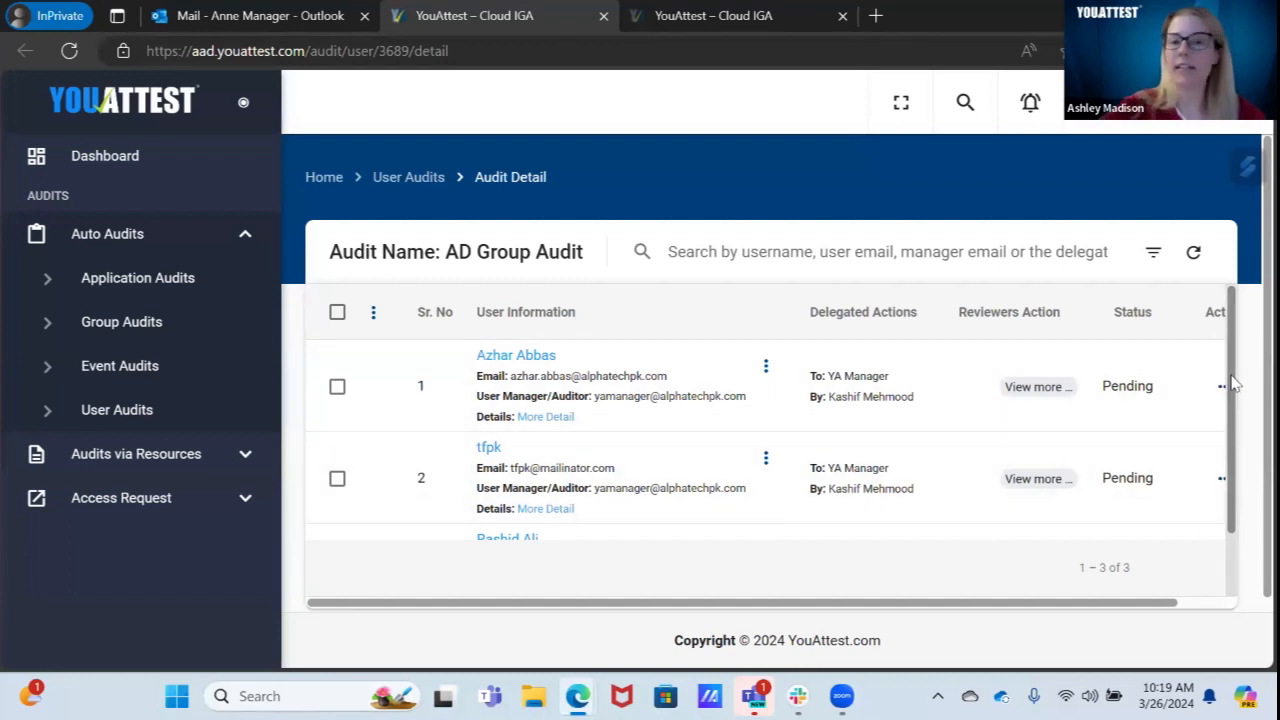
Step: Certify the first pending user's access so its review reads Certified and Completed
left_click_drag(1233, 383, 1231, 343)
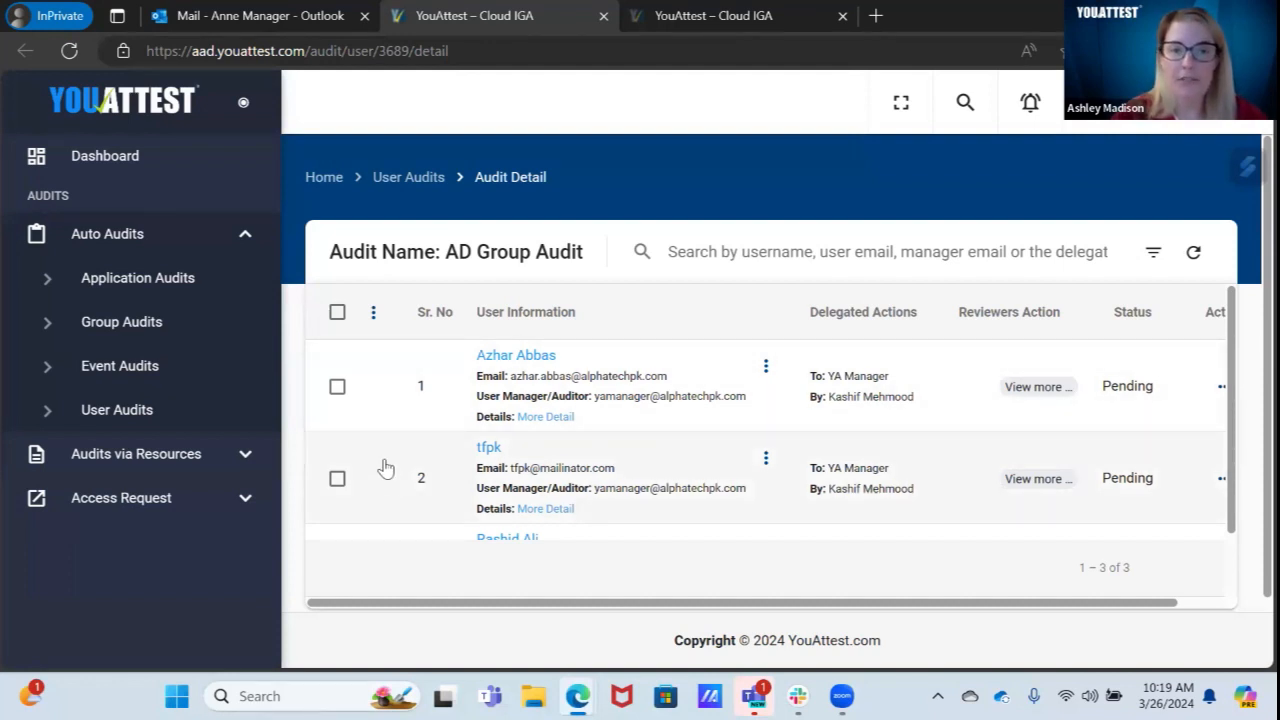
left_click(338, 388)
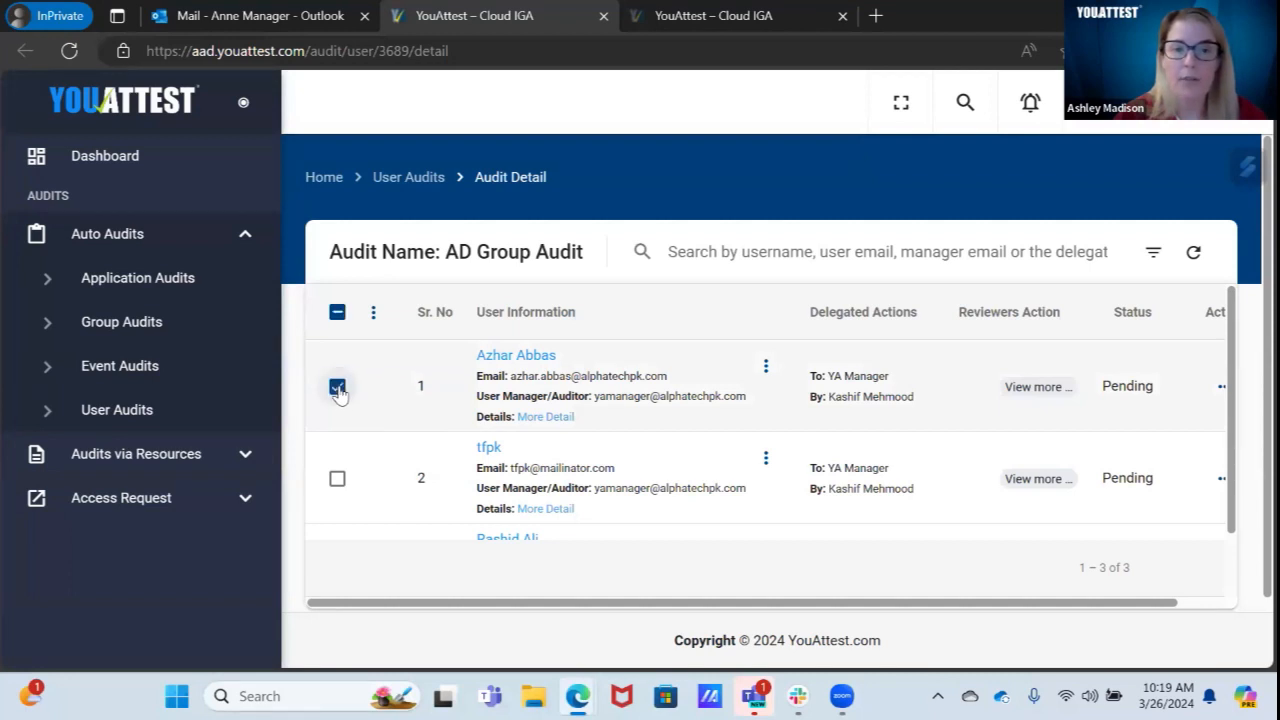
left_click(373, 313)
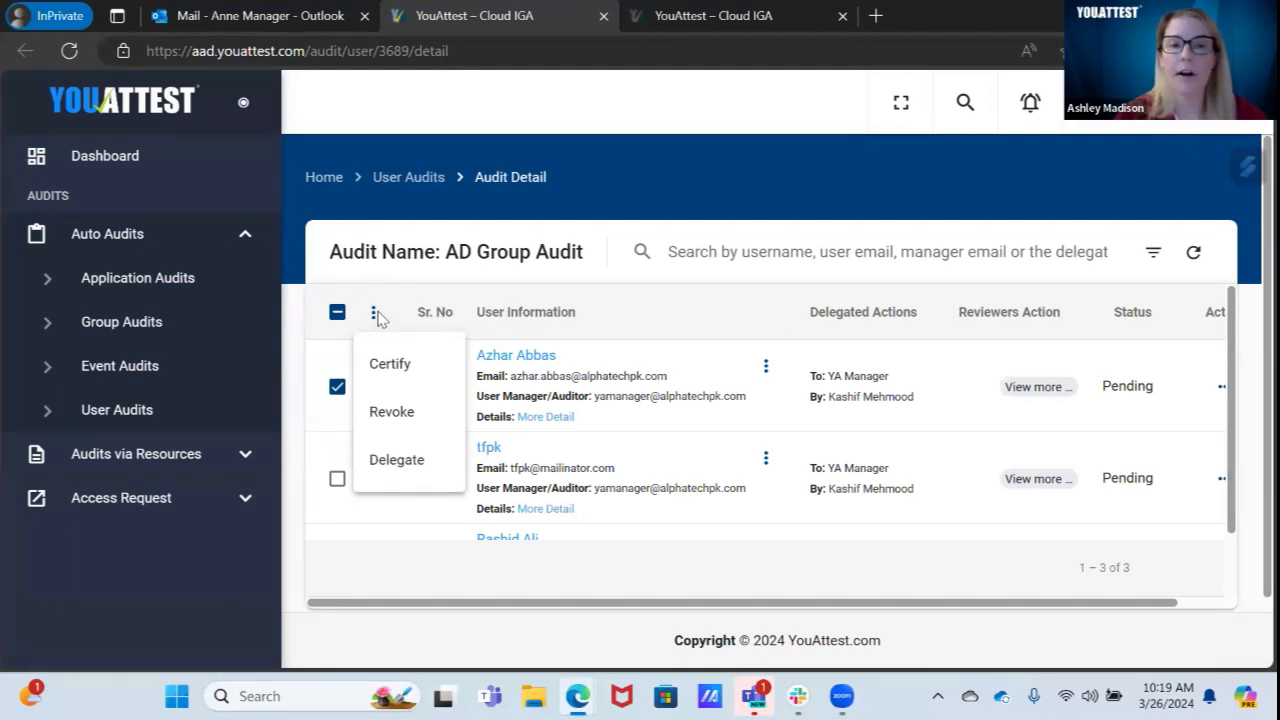
left_click(389, 366)
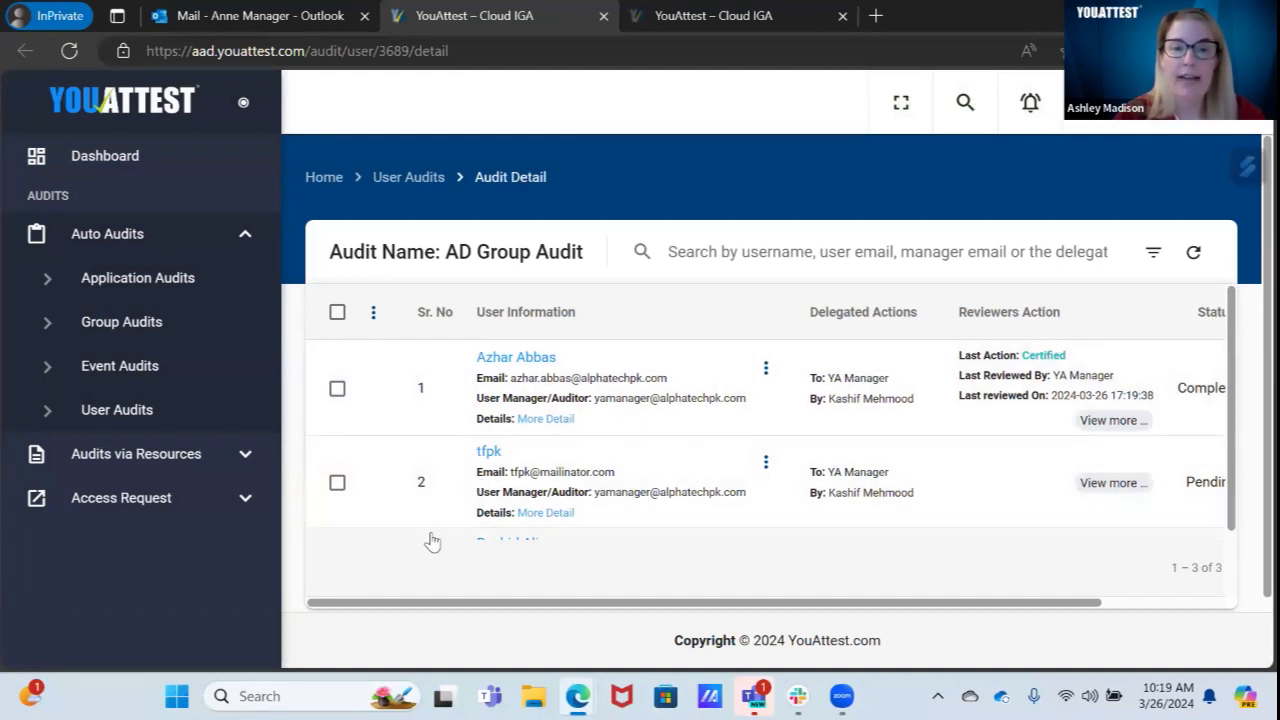
Step: Revoke the second pending user's access, leaving only the third user pending
left_click(338, 484)
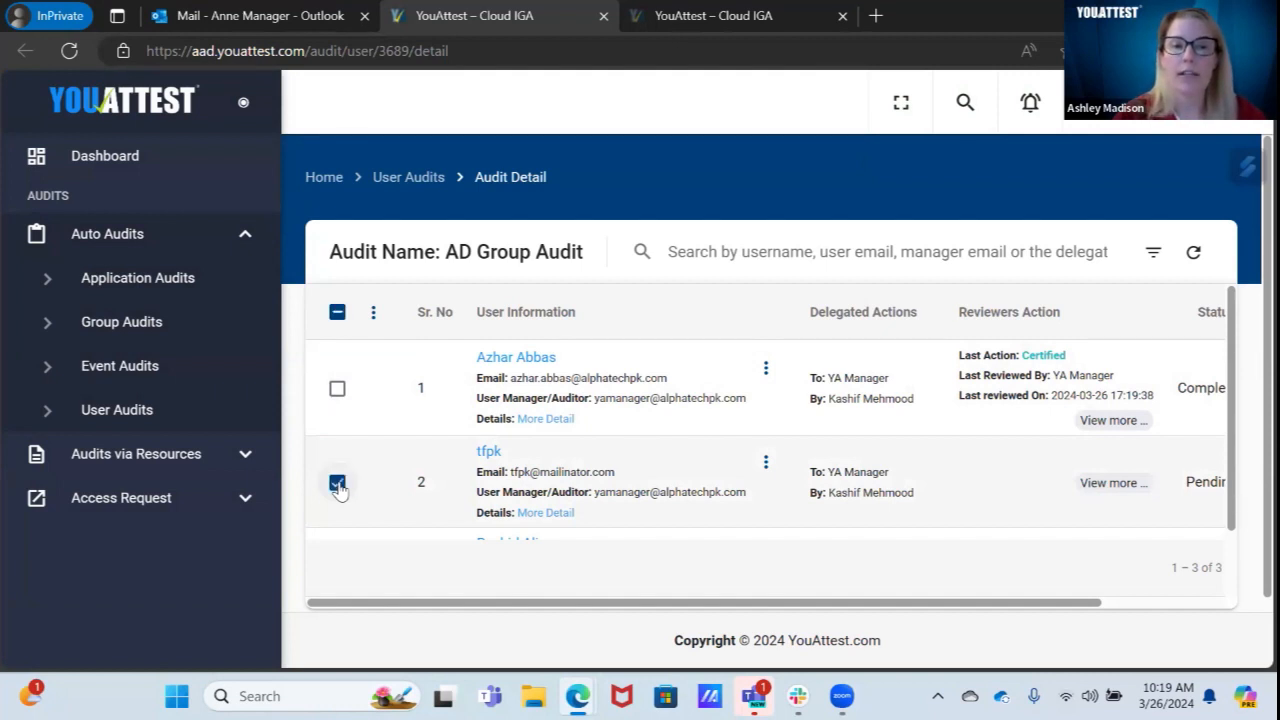
left_click(373, 312)
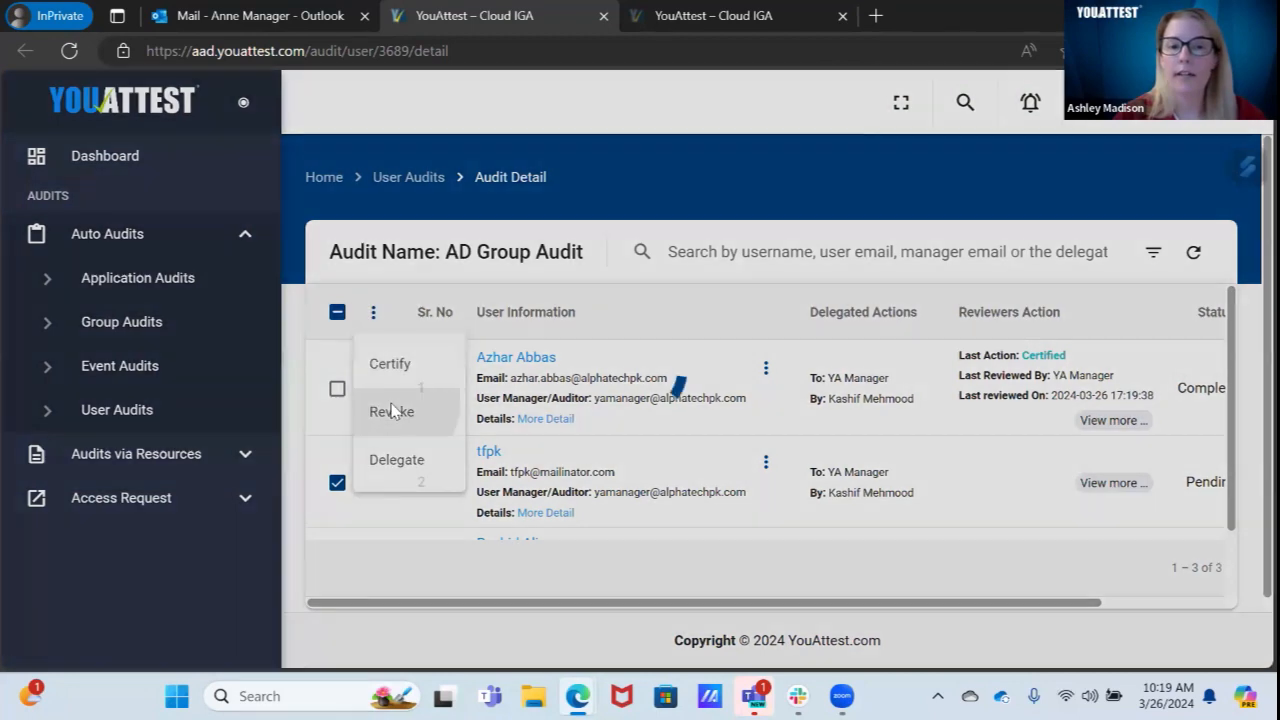
left_click(392, 411)
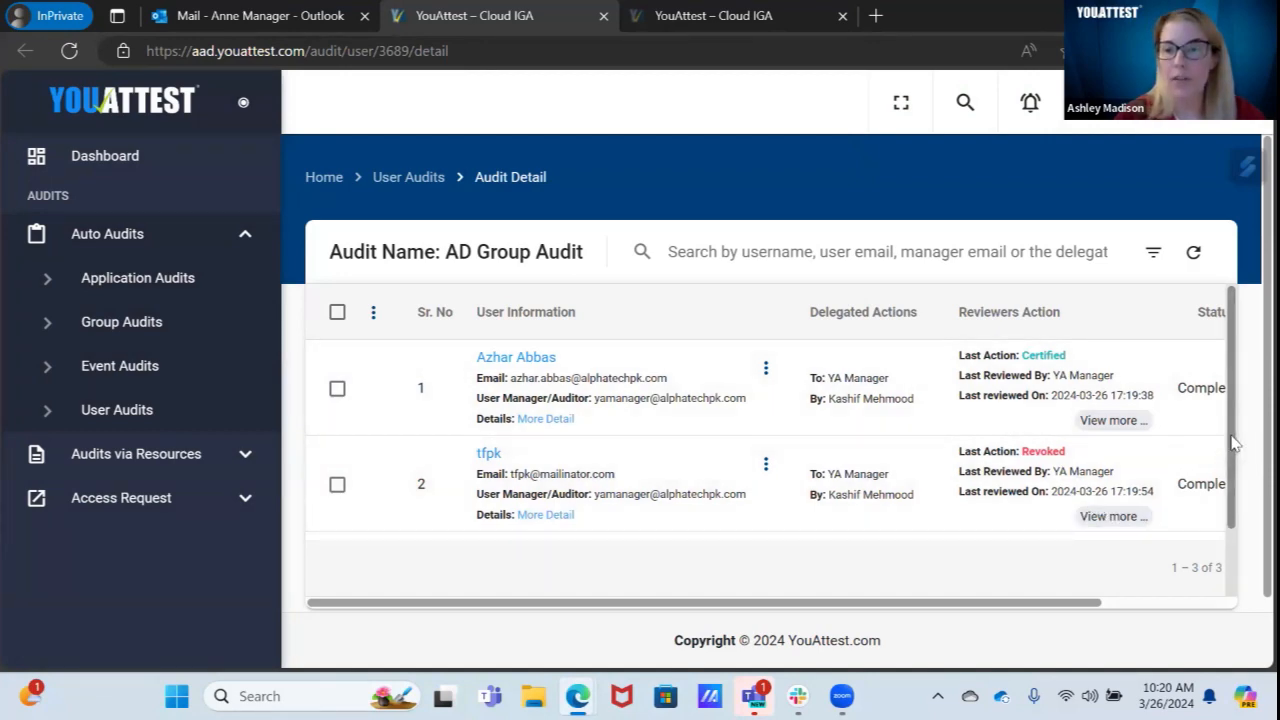
scroll(1232, 455, "down", 1)
left_click_drag(1232, 455, 1232, 532)
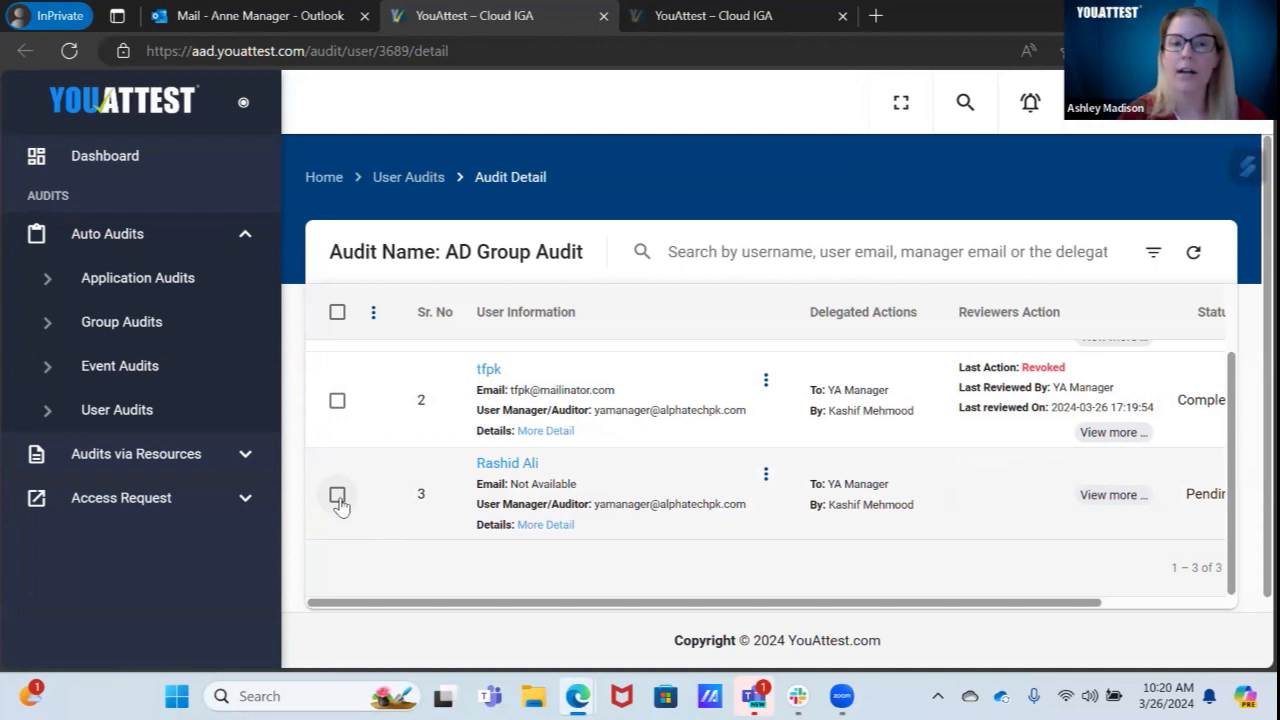
Step: Delegate the third pending user's review to a reviewer picked from the 'gg' suggestions
left_click(338, 496)
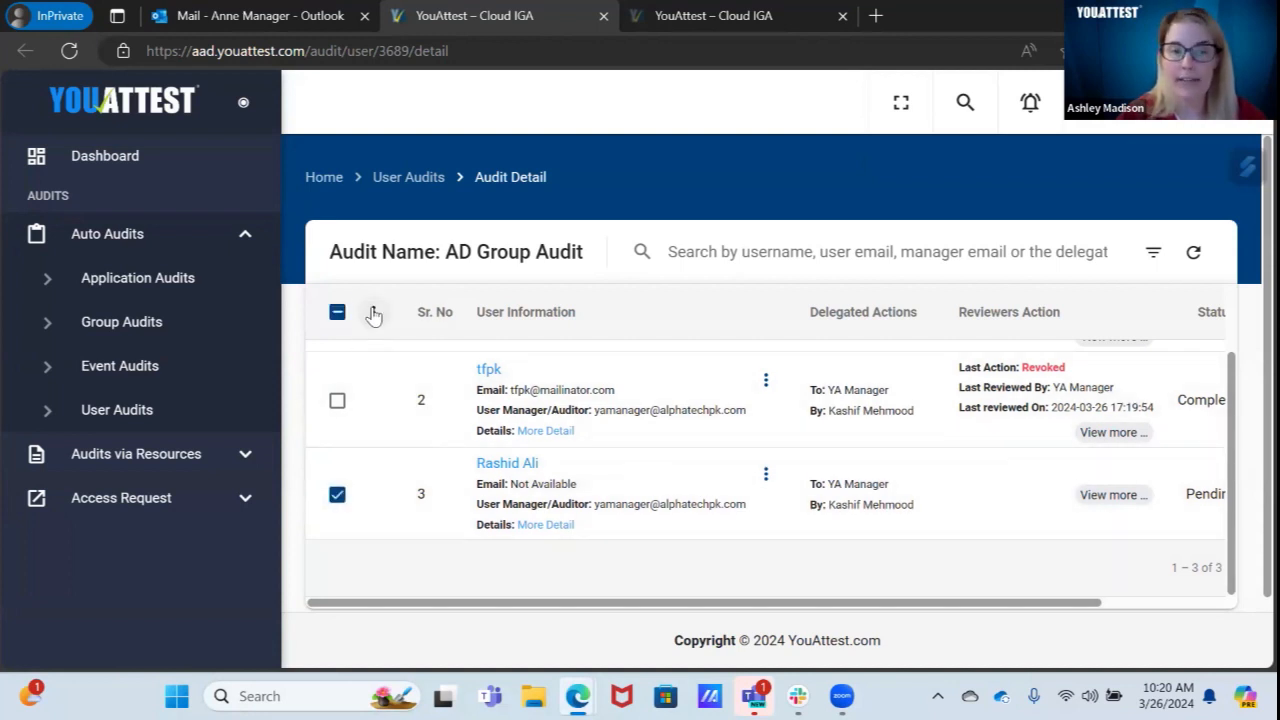
left_click(373, 313)
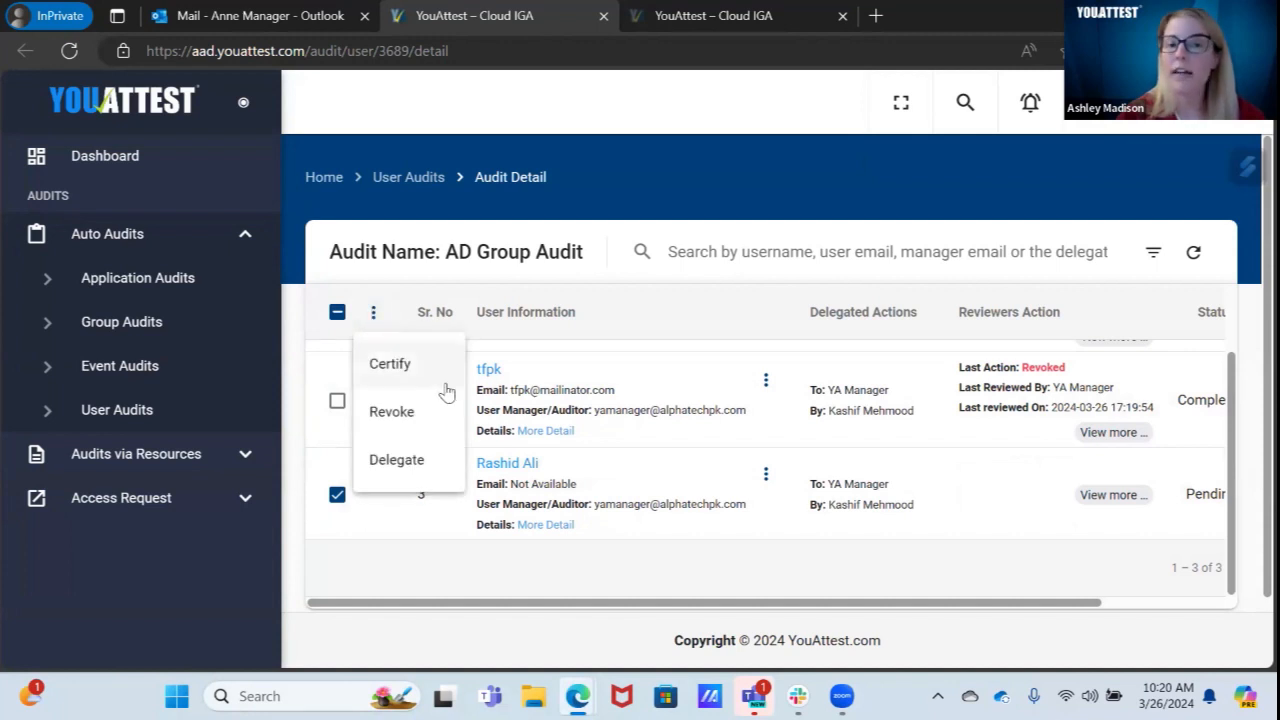
left_click(412, 459)
left_click(472, 380)
type("gg")
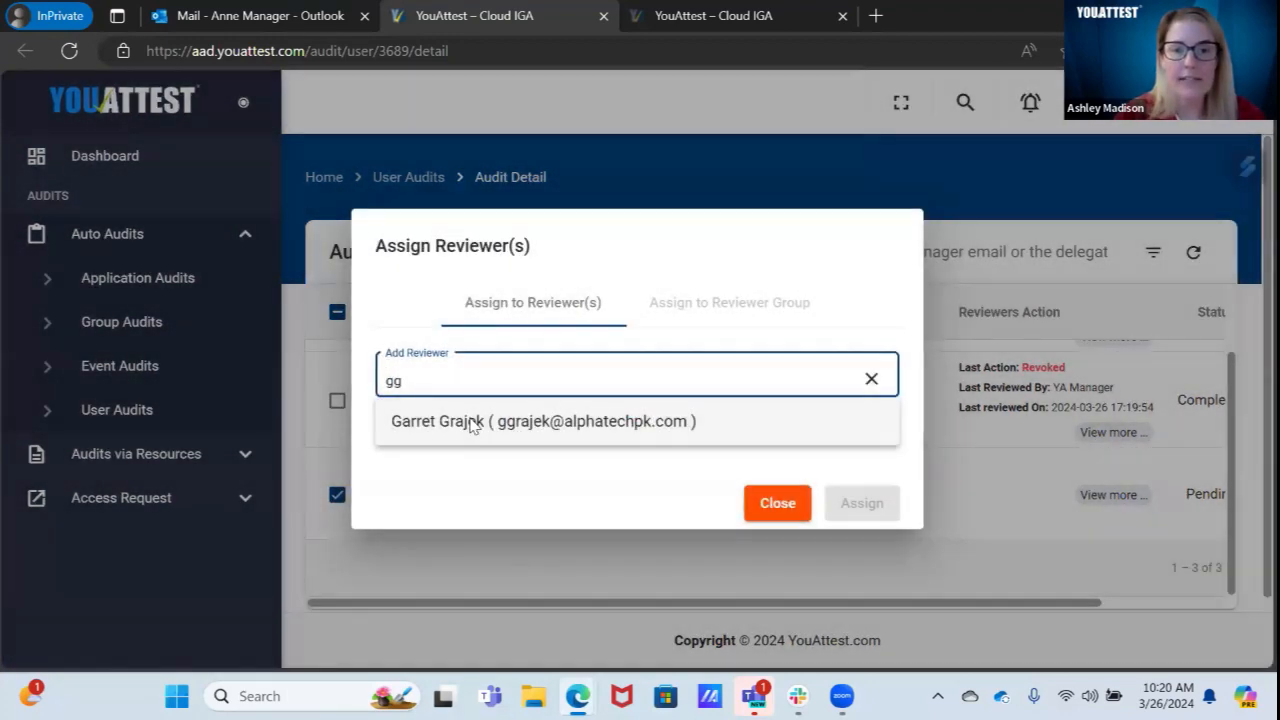
left_click(471, 423)
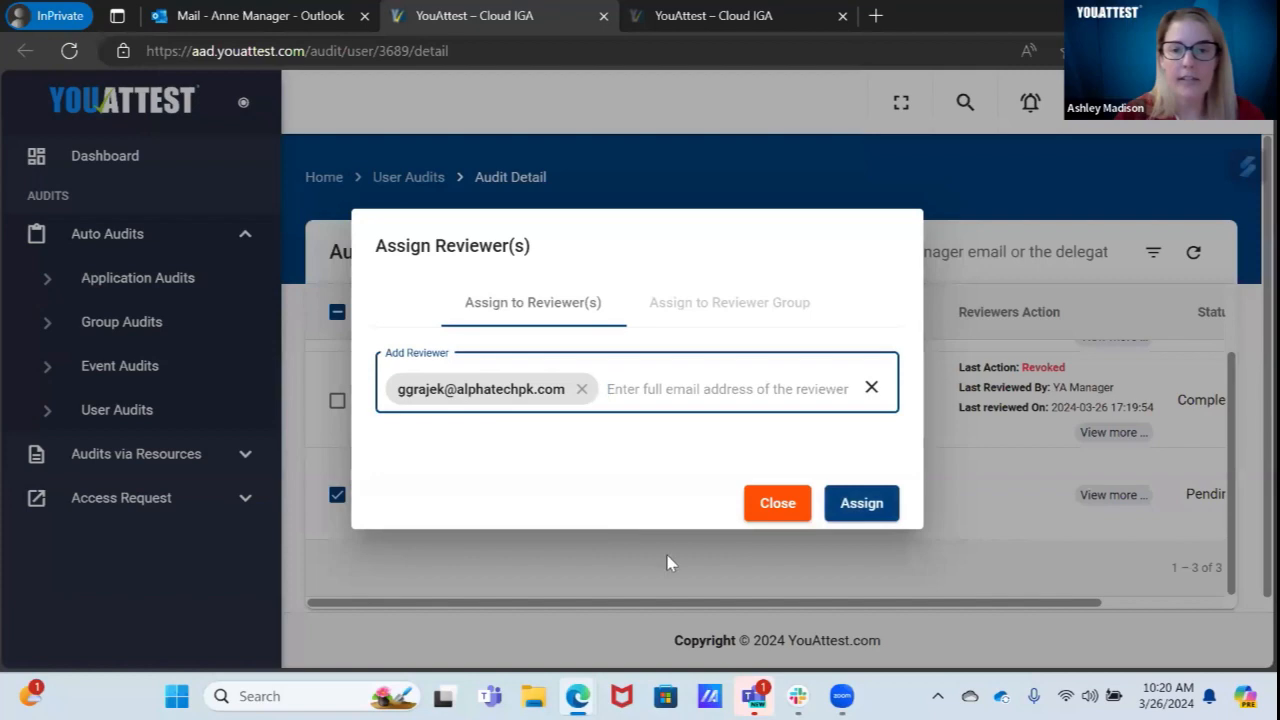
left_click(862, 502)
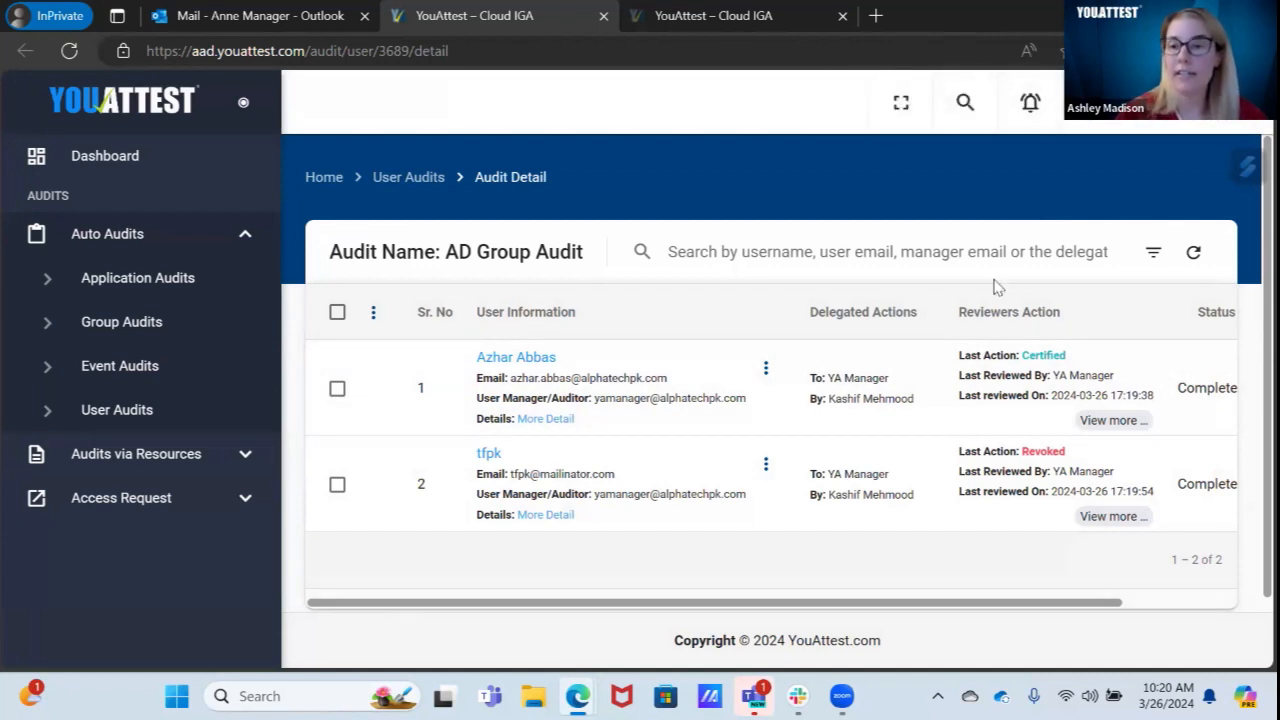
scroll(1248, 362, "down", 1)
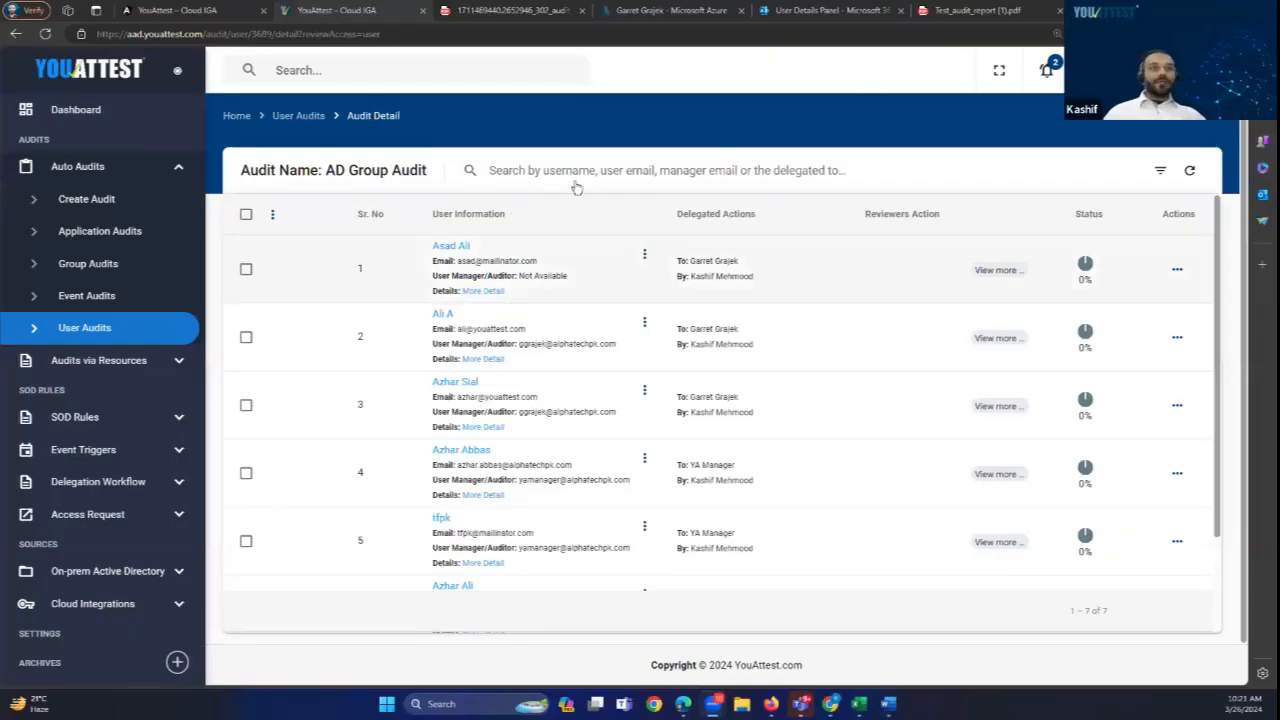
Step: Reload the audit list and confirm users 4 and 5 show 100%, one Certified, one Revoked
left_click(1189, 171)
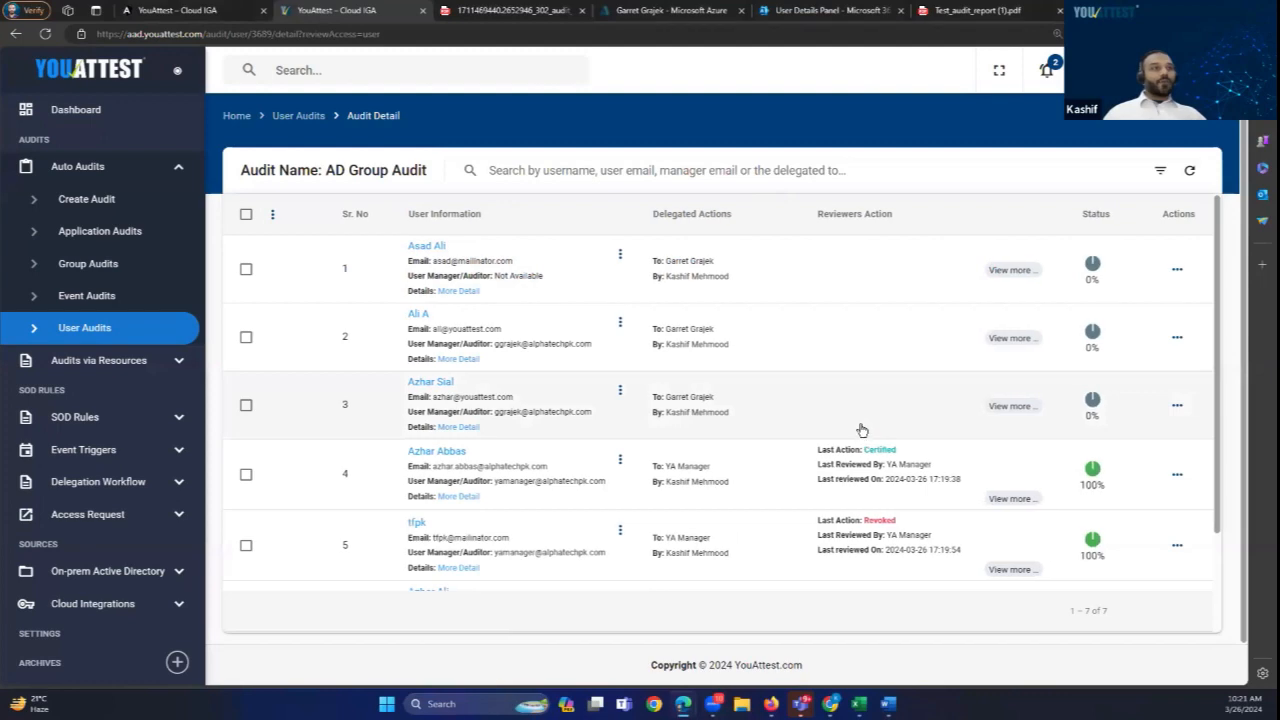
scroll(862, 429, "down", 2)
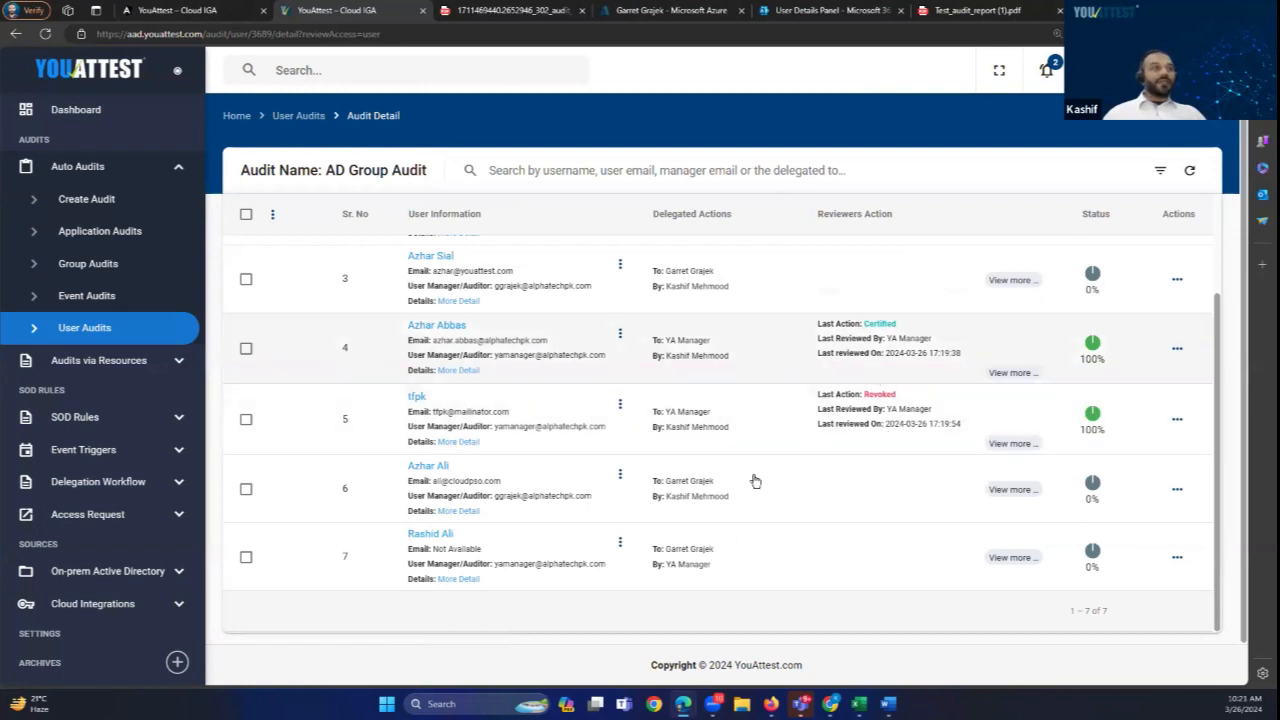
scroll(822, 350, "up", 3)
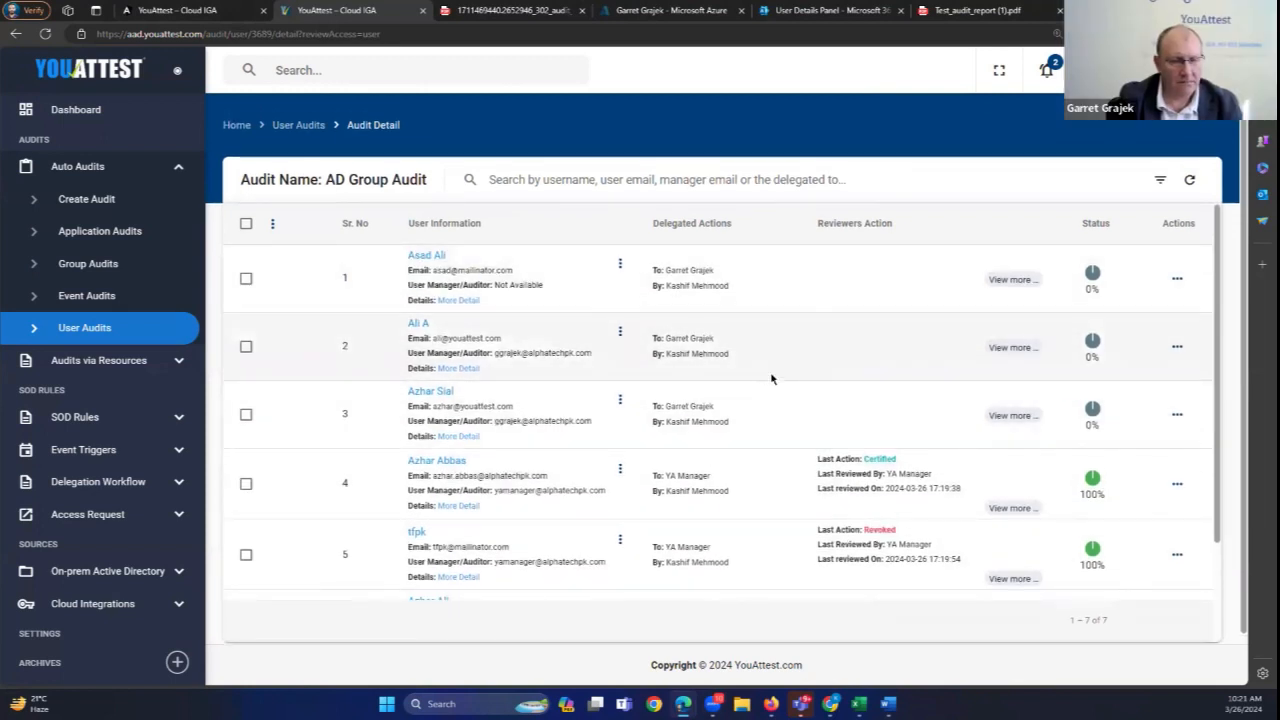
scroll(775, 382, "down", 1)
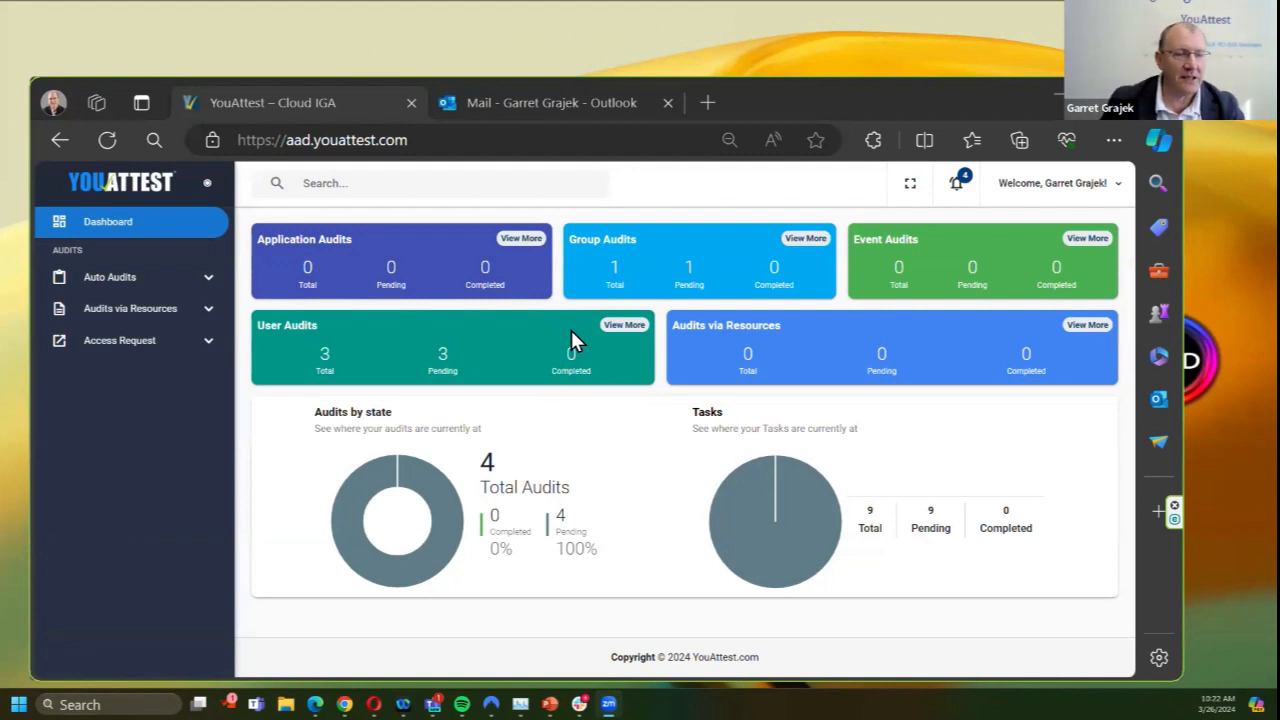
Step: Open the AD Group Audit assignment from its notification and enlarge the browser window to show more rows
left_click(958, 190)
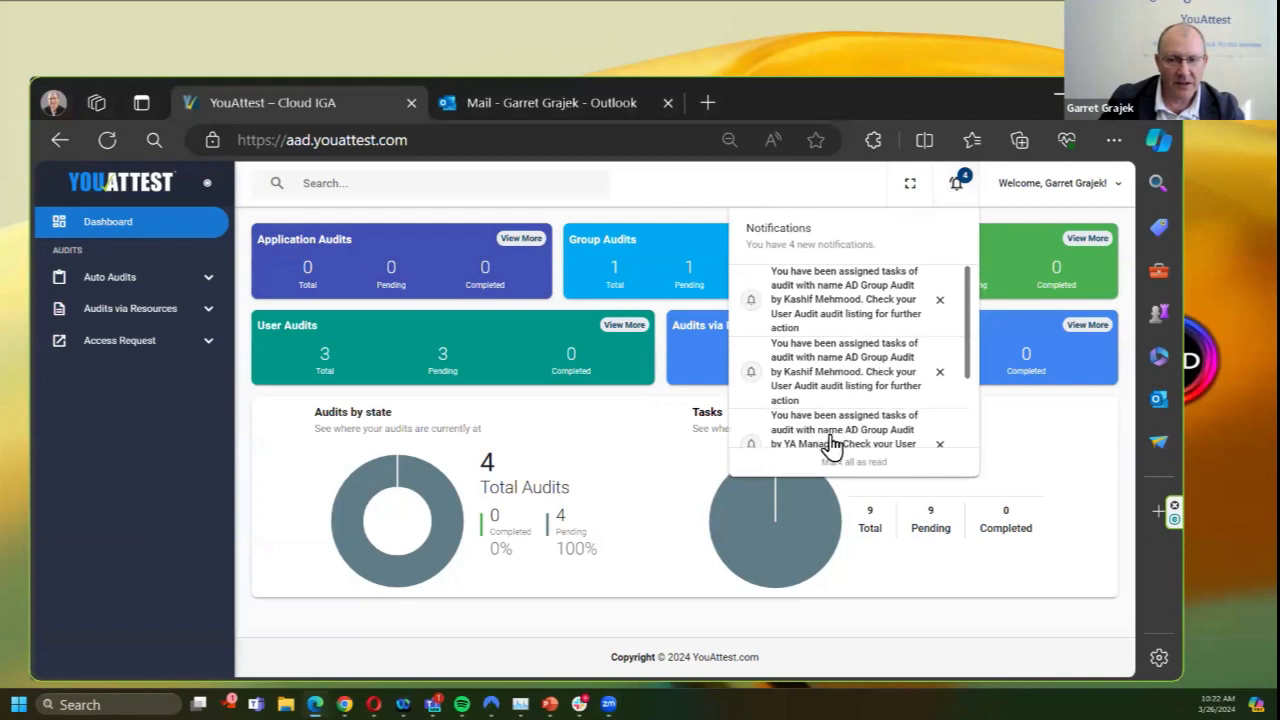
scroll(834, 440, "down", 1)
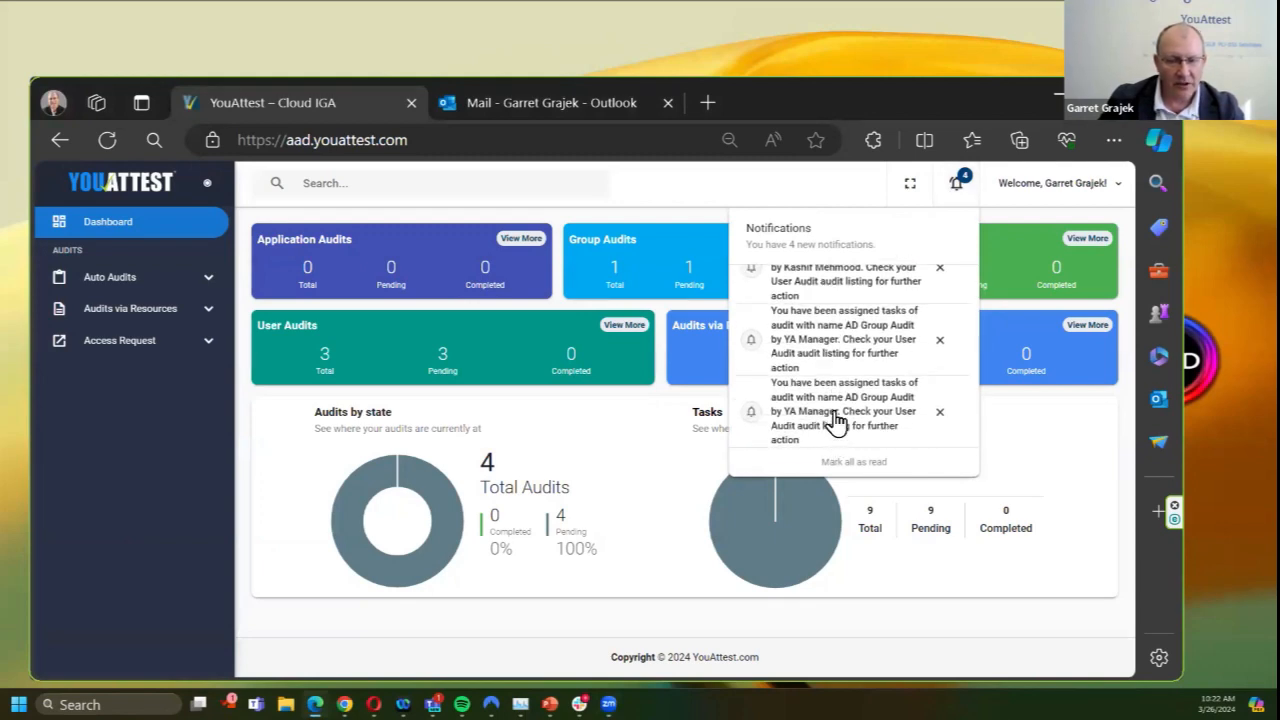
left_click(835, 421)
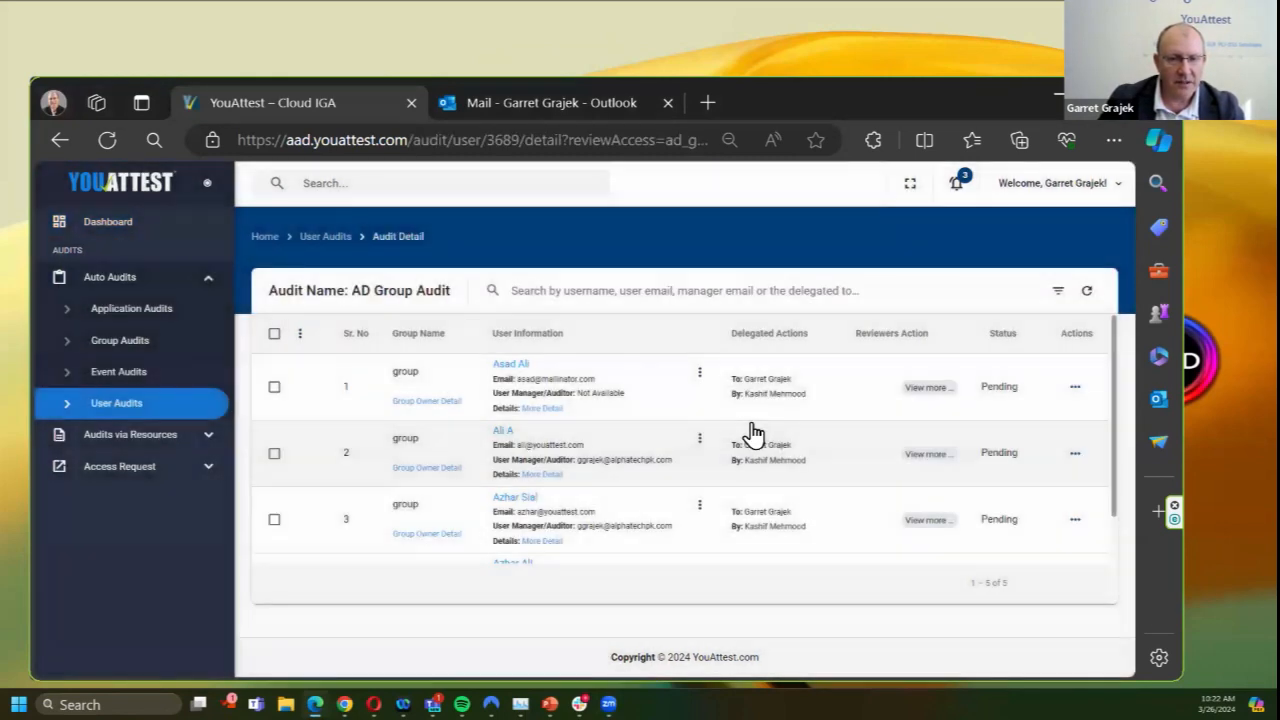
scroll(613, 490, "down", 2)
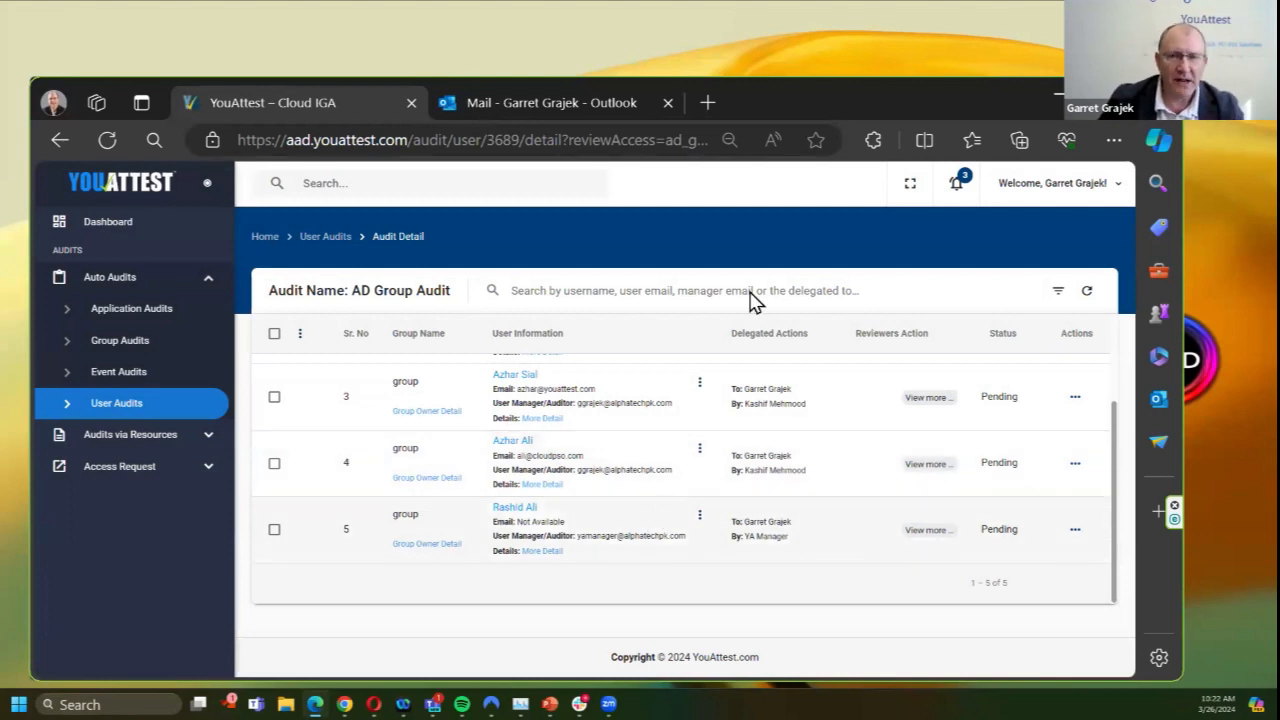
left_click_drag(800, 88, 827, 0)
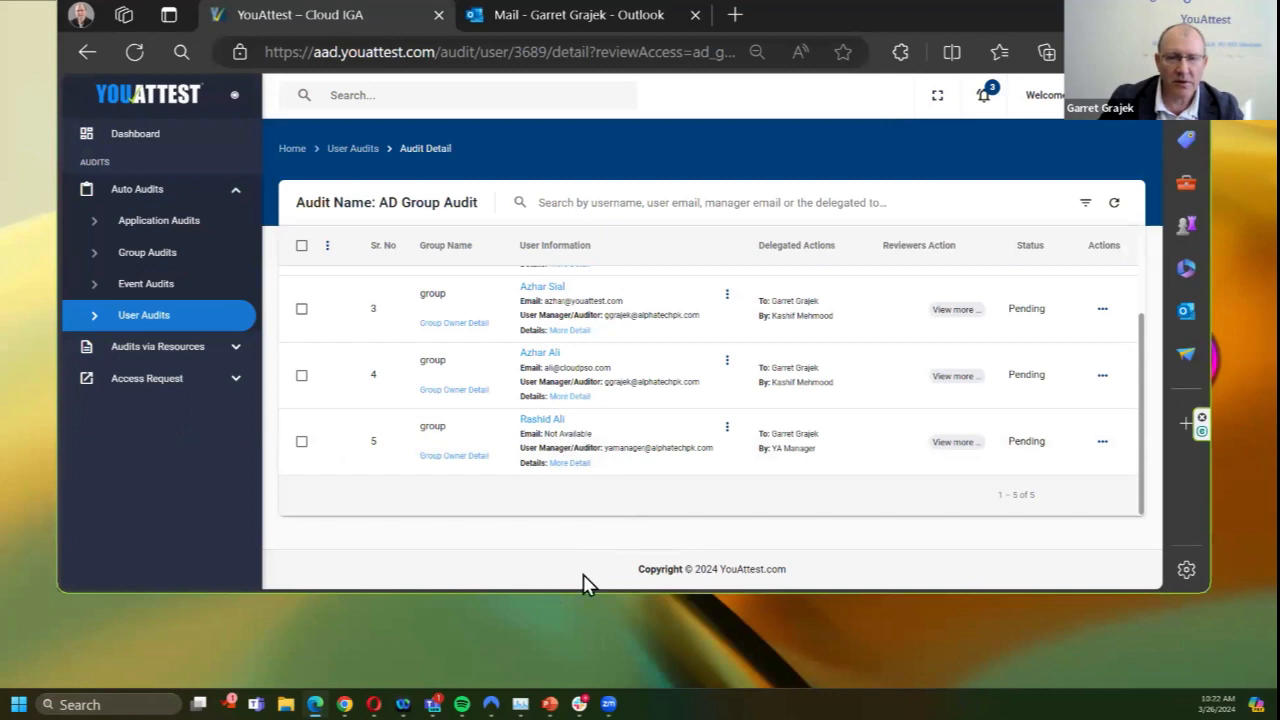
left_click_drag(640, 590, 640, 688)
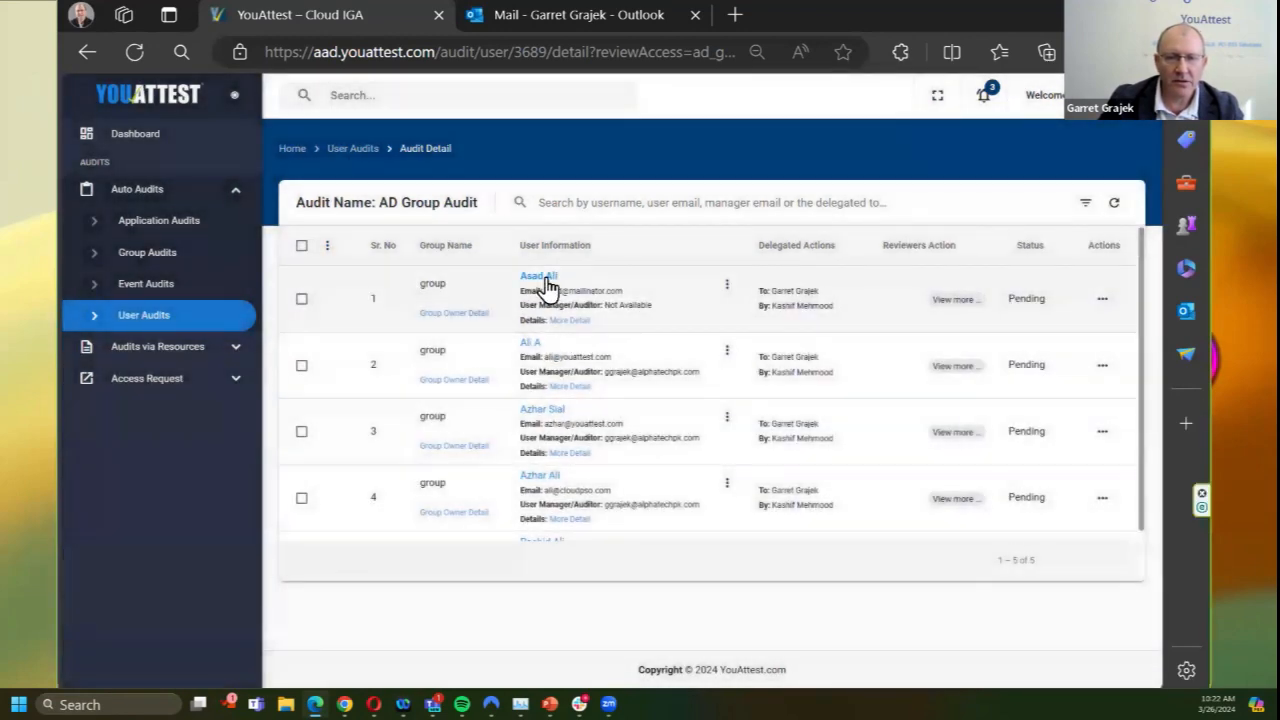
left_click(540, 277)
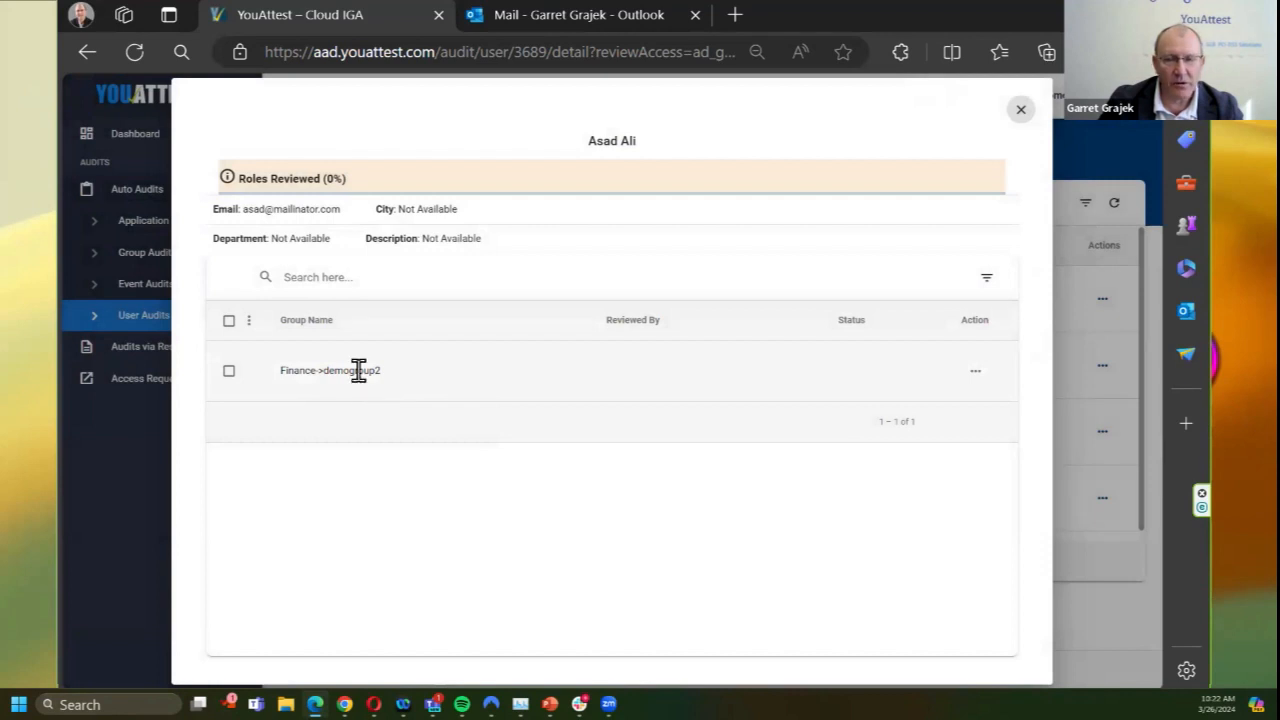
left_click(989, 378)
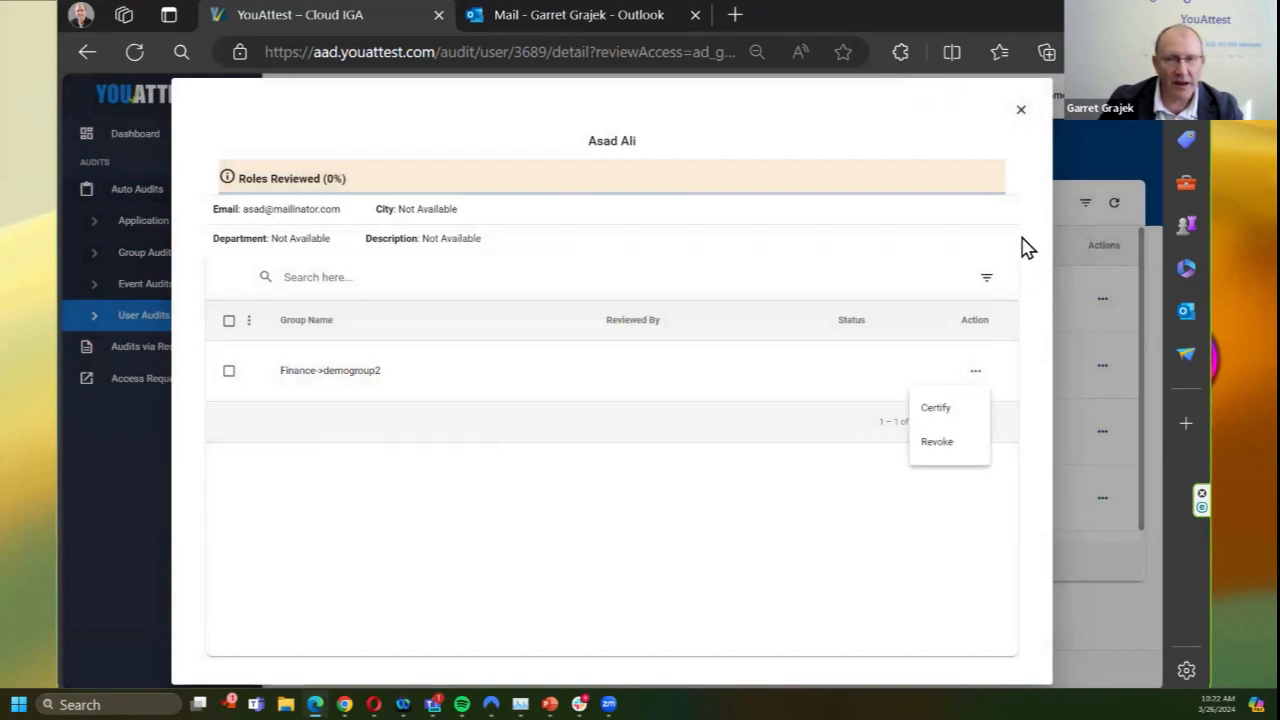
left_click(1025, 125)
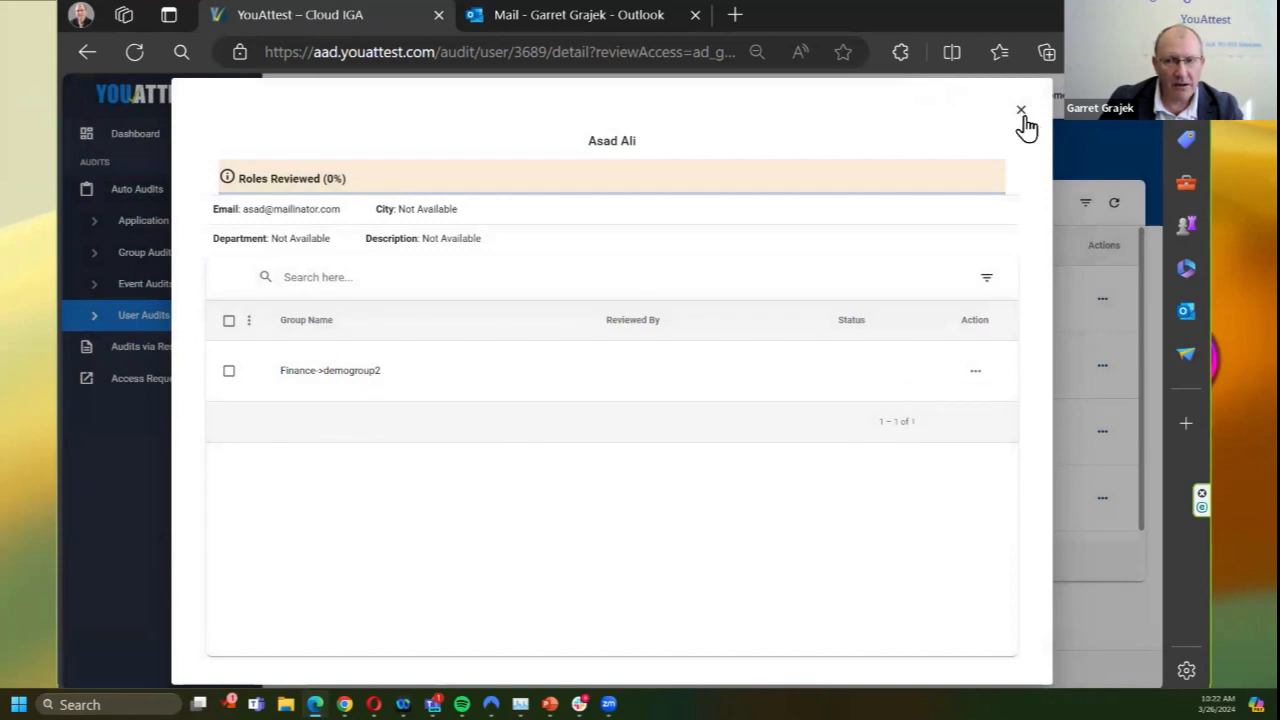
left_click(1022, 112)
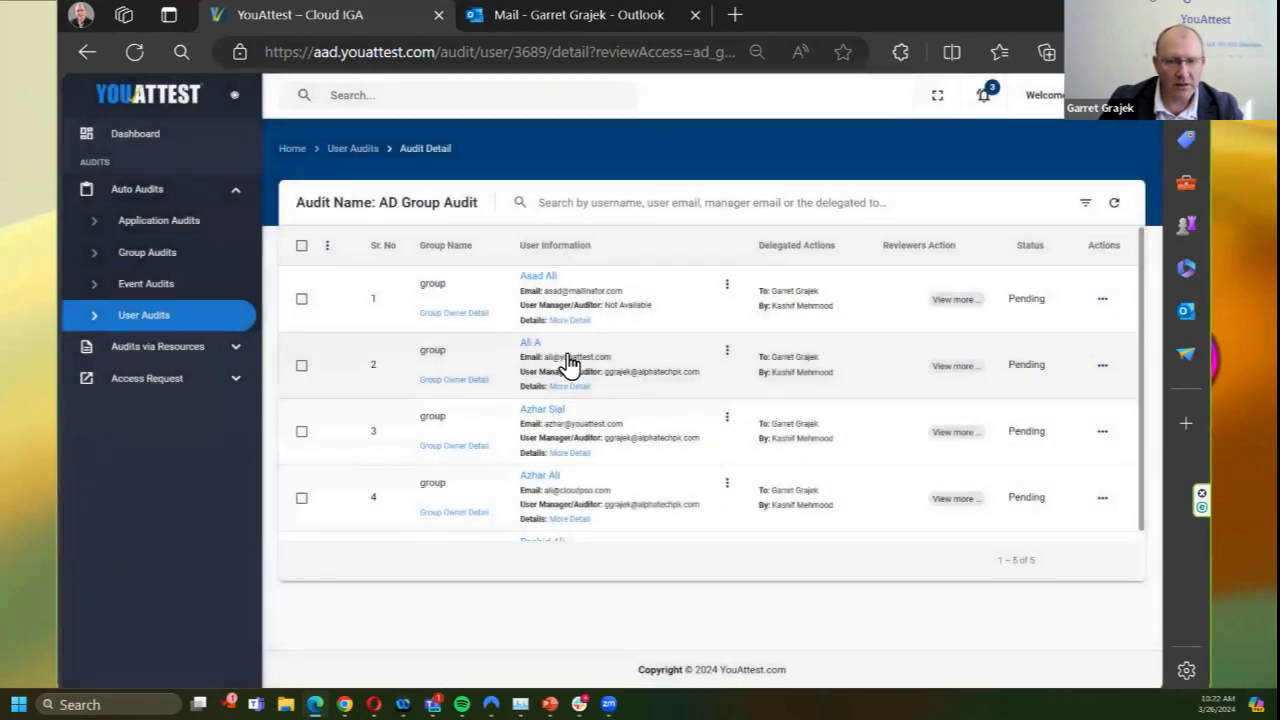
left_click(531, 350)
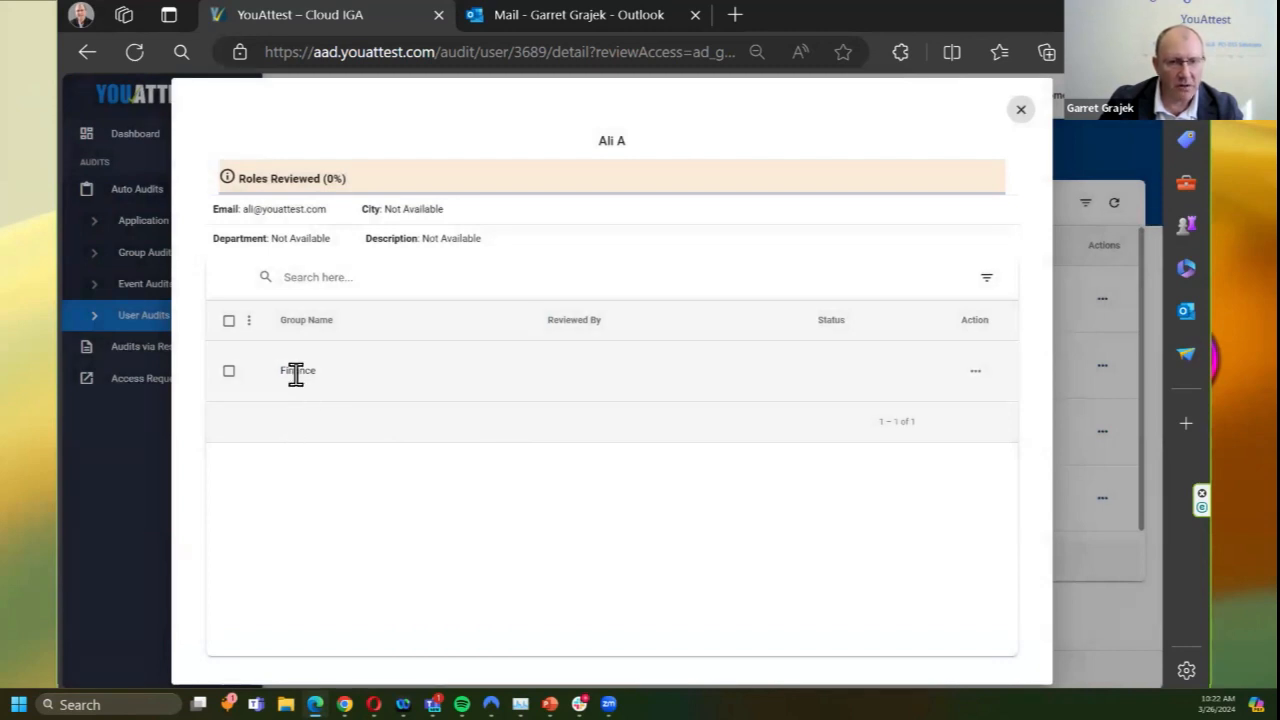
left_click(975, 371)
left_click(1021, 112)
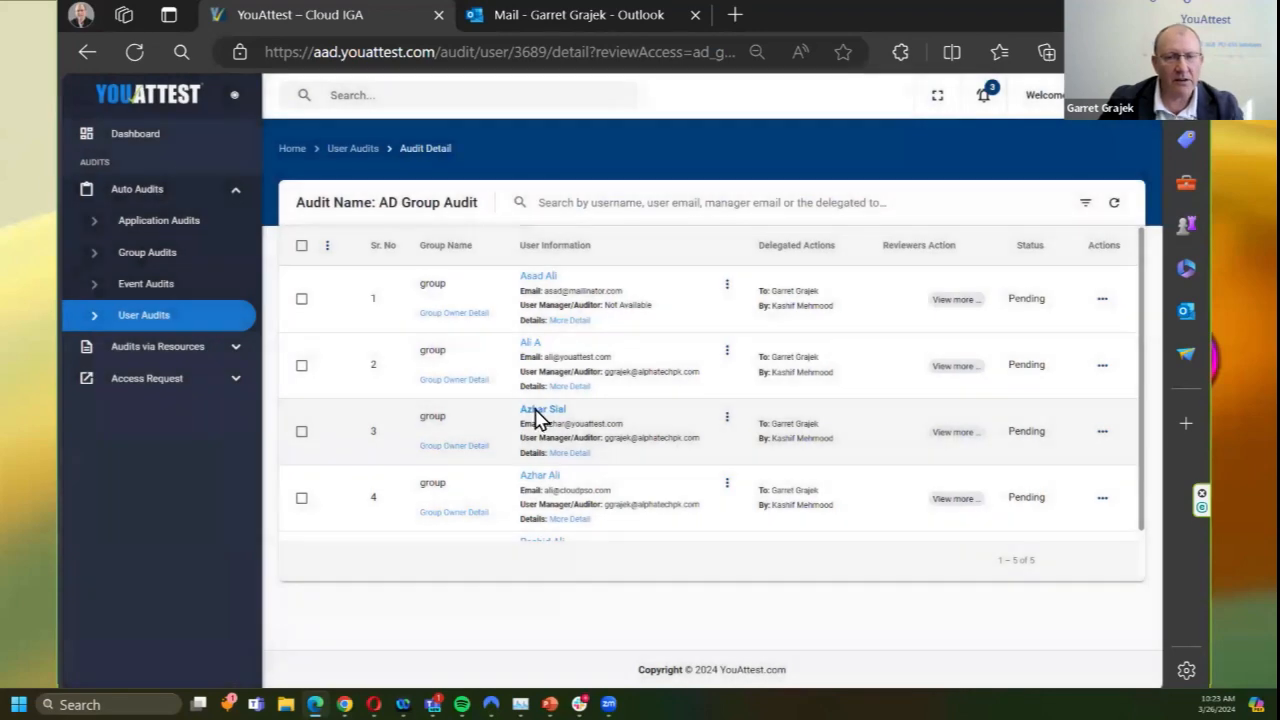
left_click(536, 410)
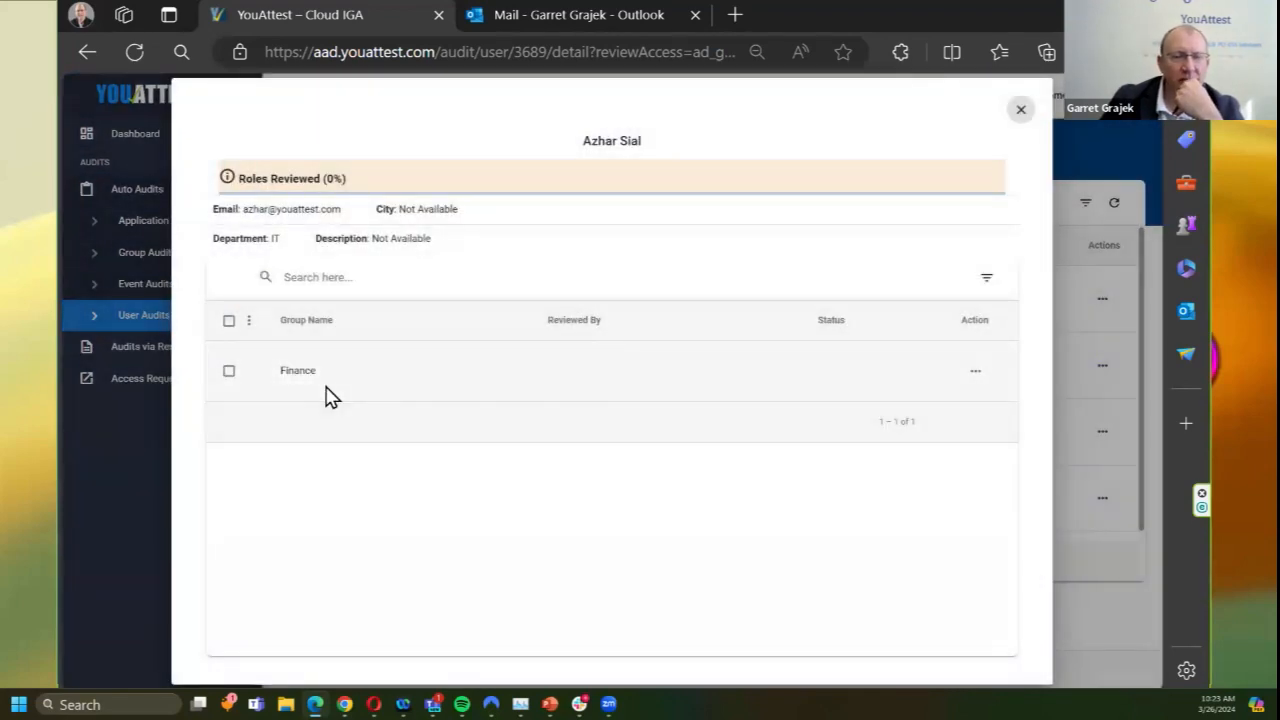
left_click(1021, 110)
scroll(614, 477, "down", 1)
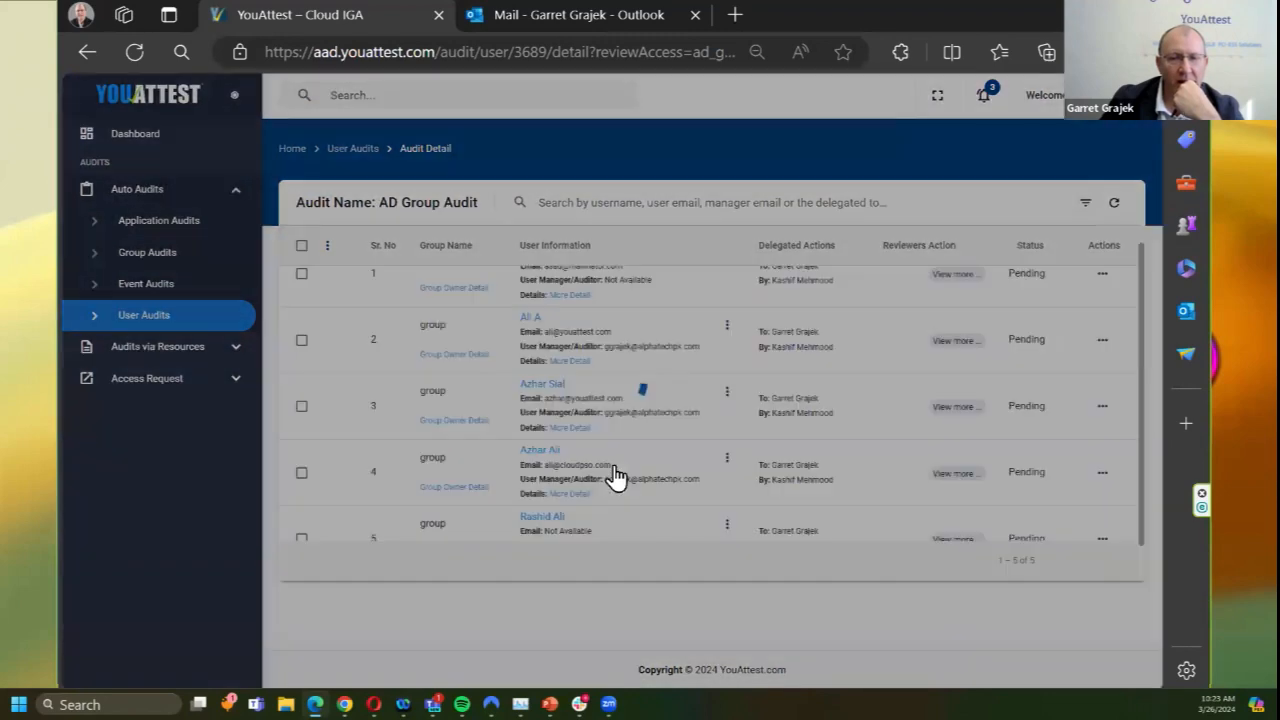
left_click(545, 428)
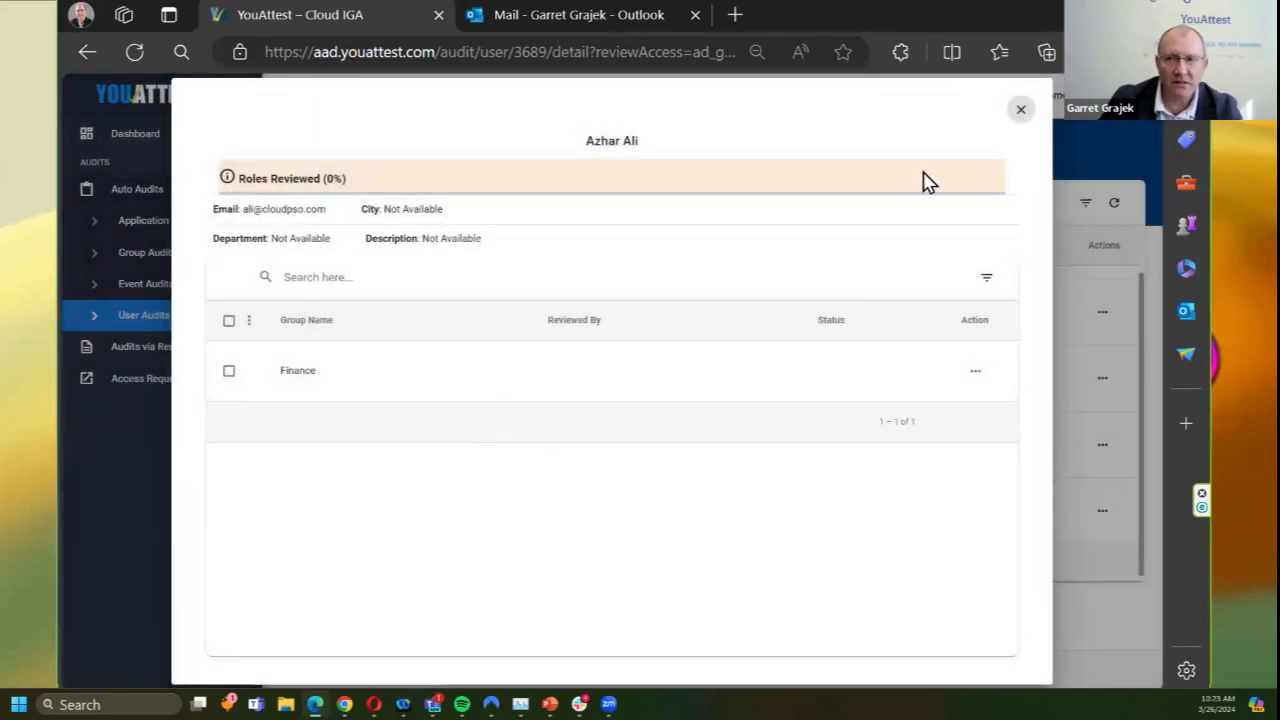
left_click(1021, 110)
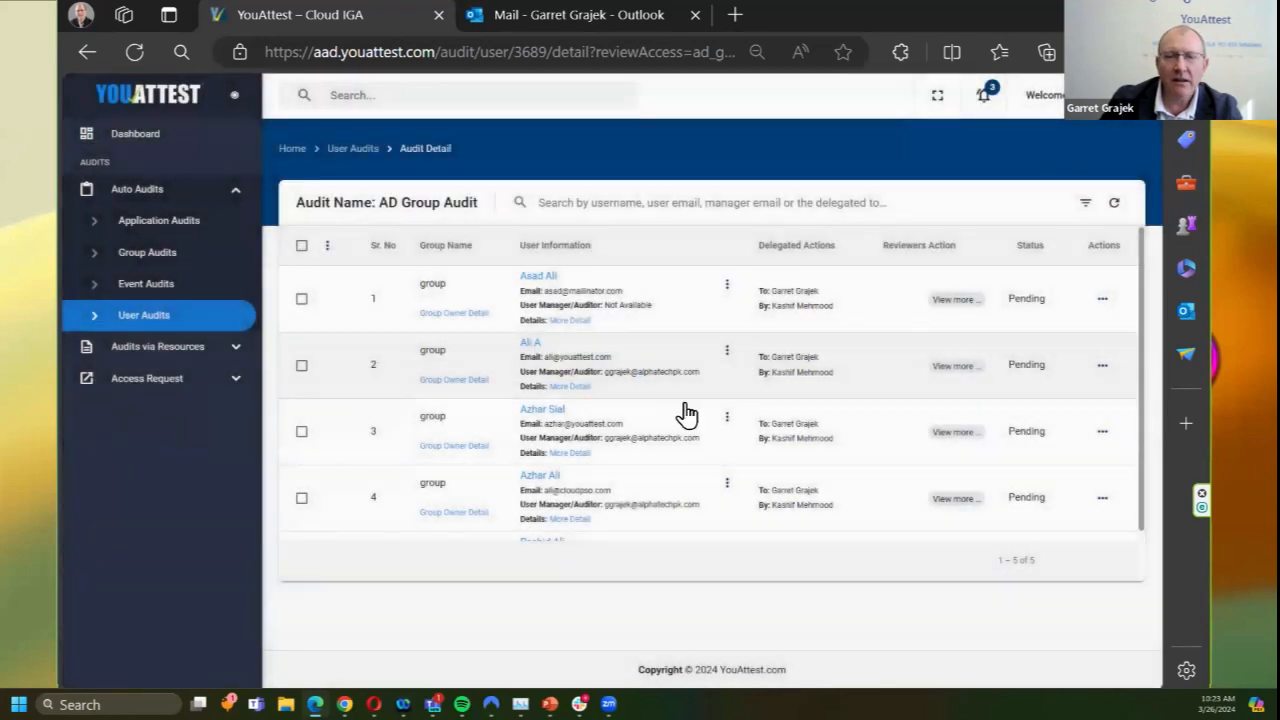
scroll(680, 440, "down", 1)
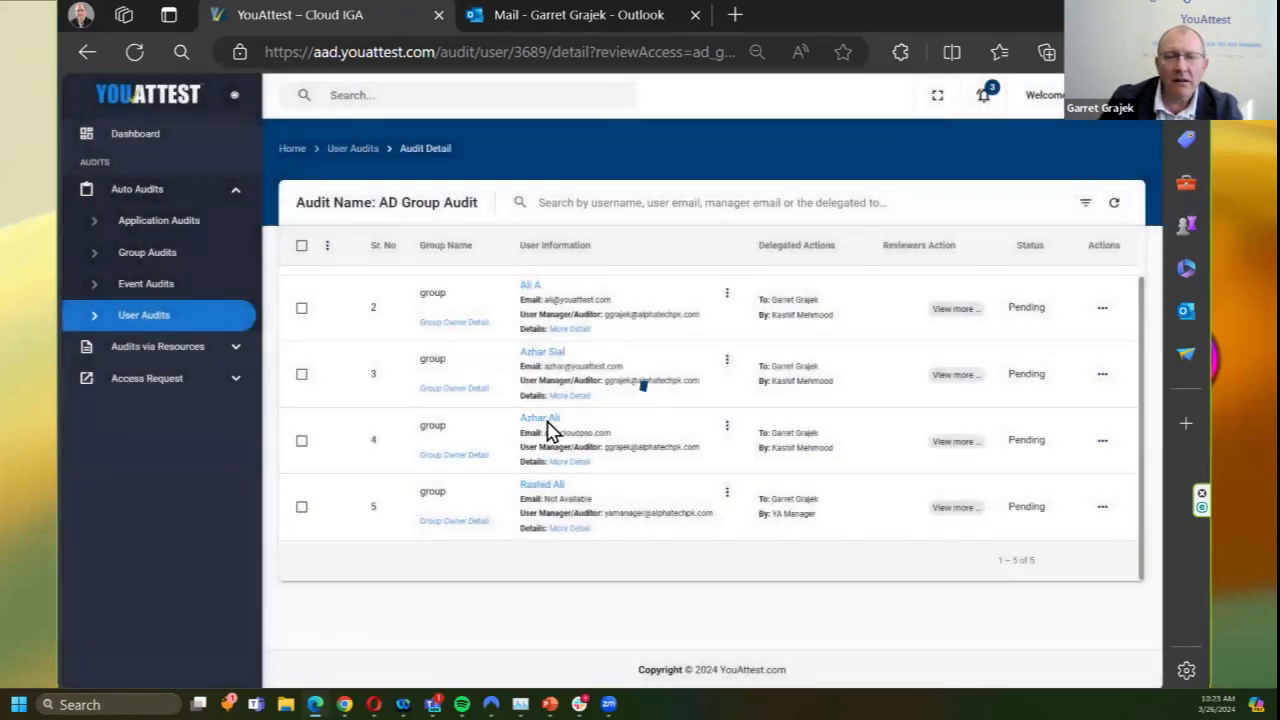
left_click(548, 425)
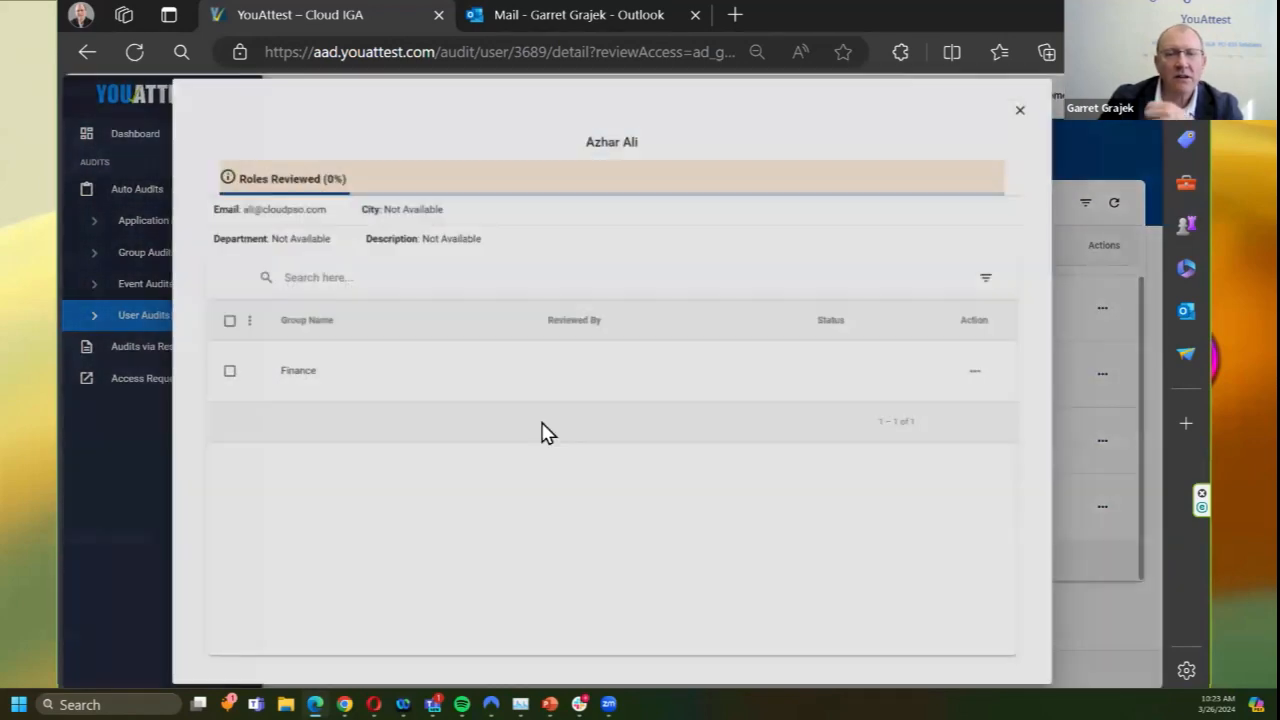
left_click(1021, 110)
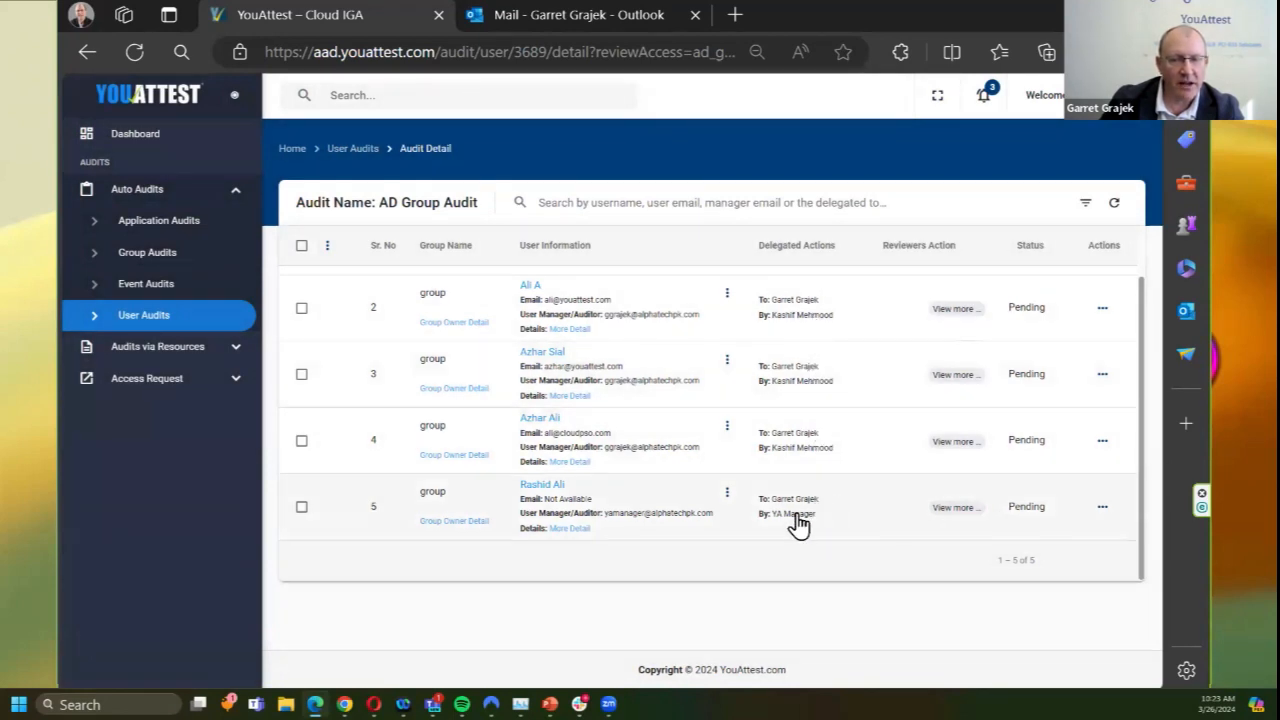
left_click(562, 499)
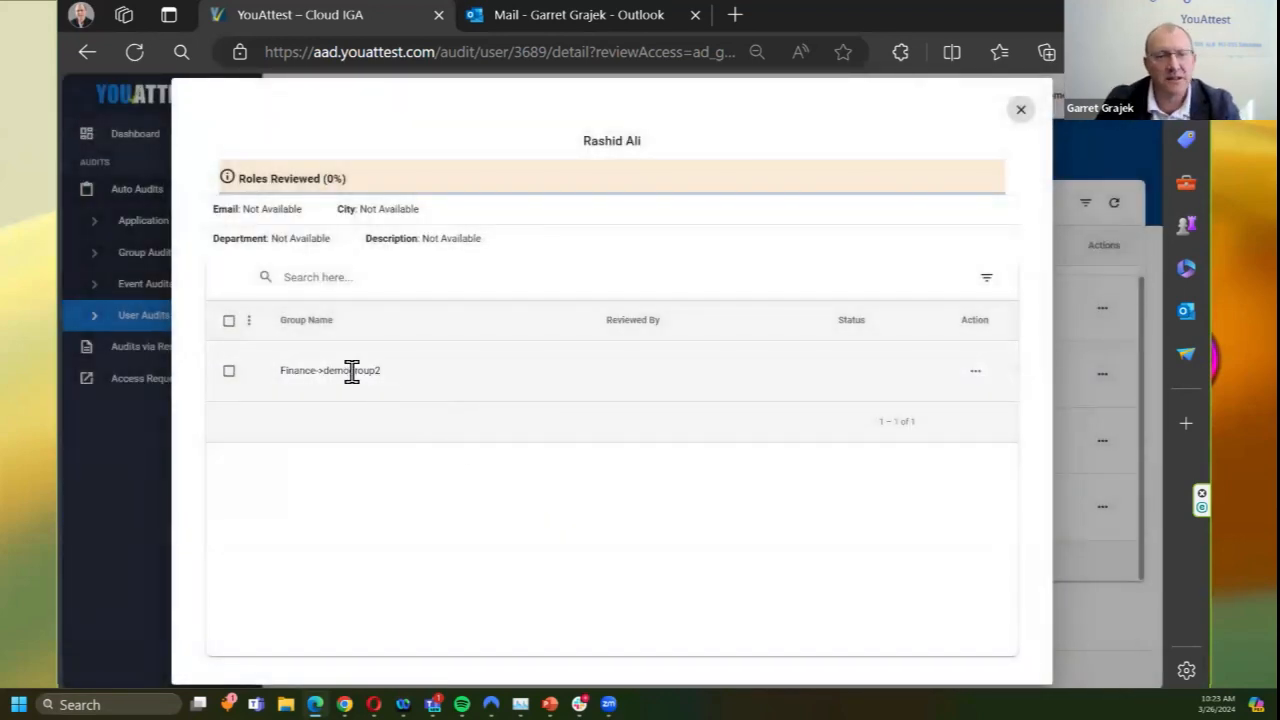
left_click_drag(376, 370, 271, 357)
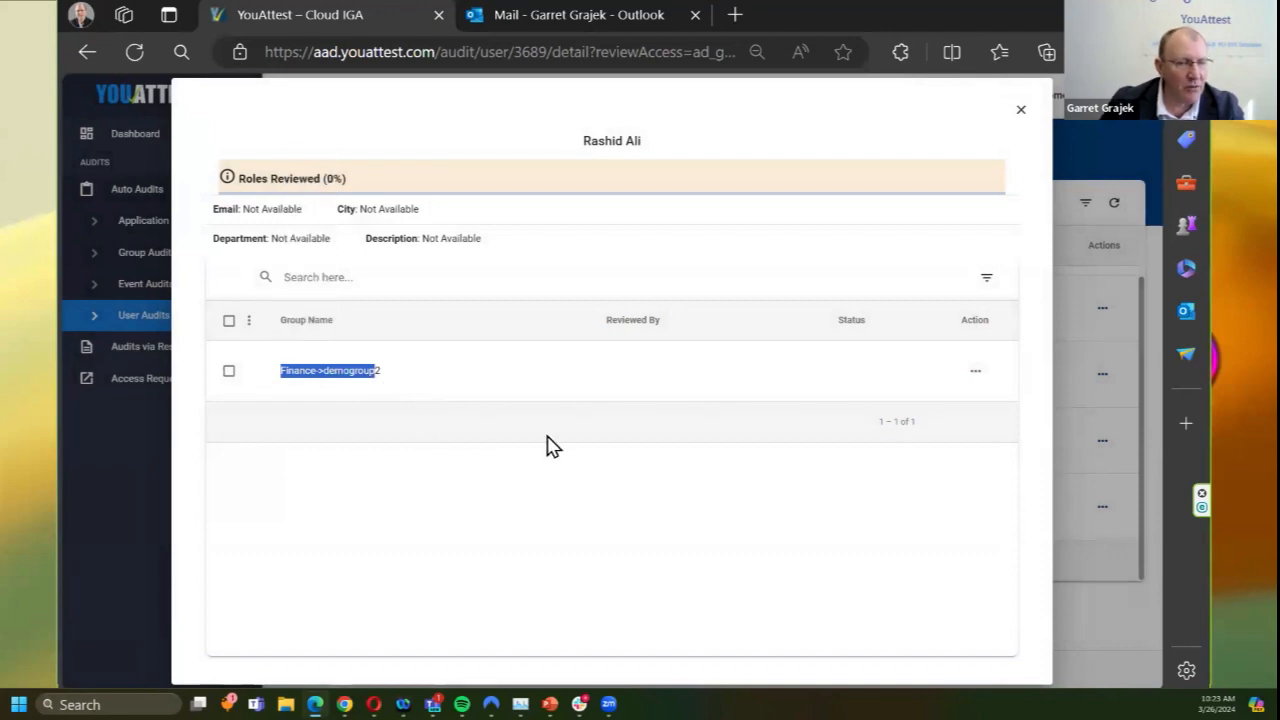
left_click(1021, 109)
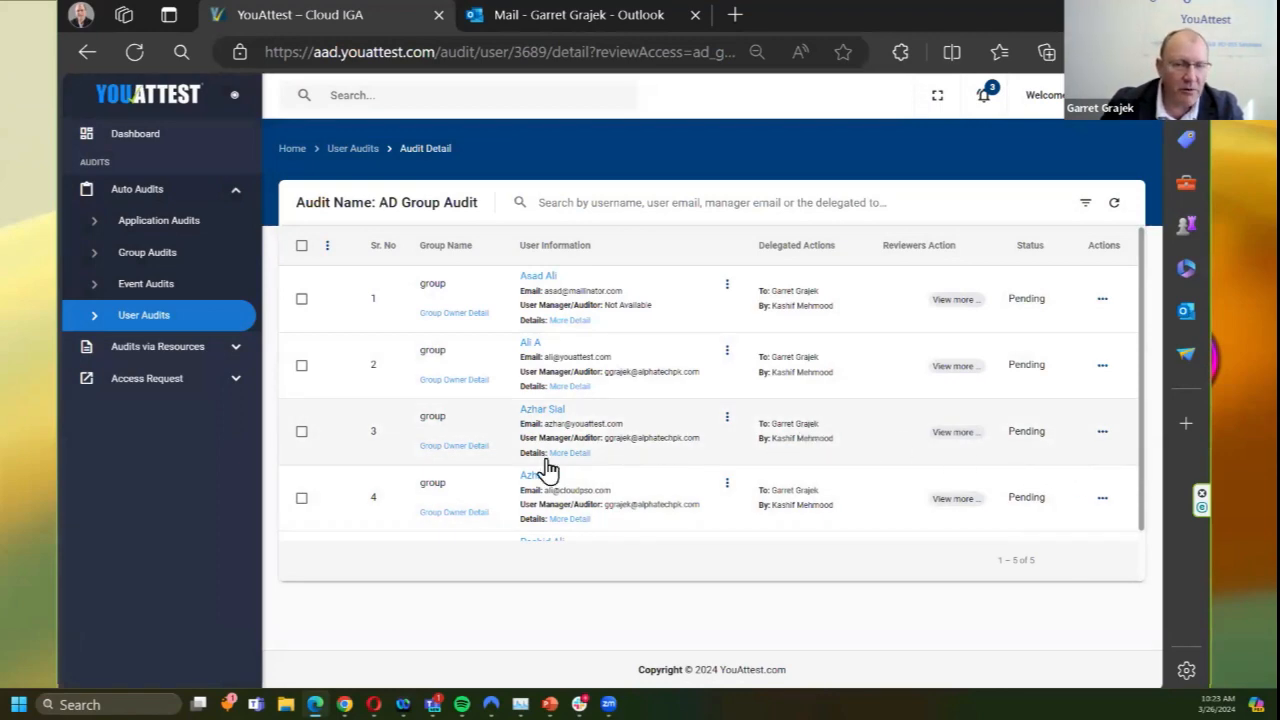
scroll(580, 465, "down", 1)
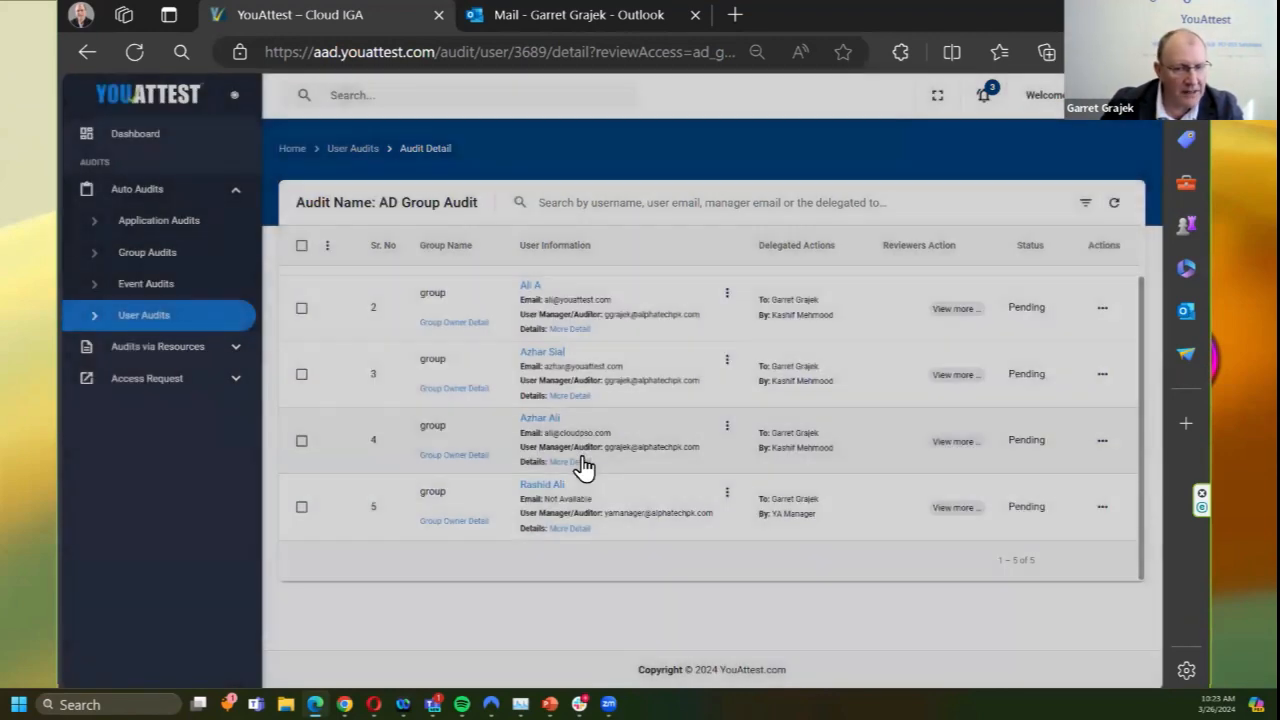
scroll(585, 465, "up", 1)
Step: Select all five users, certify them in bulk, and refresh the list to confirm Completed
left_click(300, 246)
left_click(327, 247)
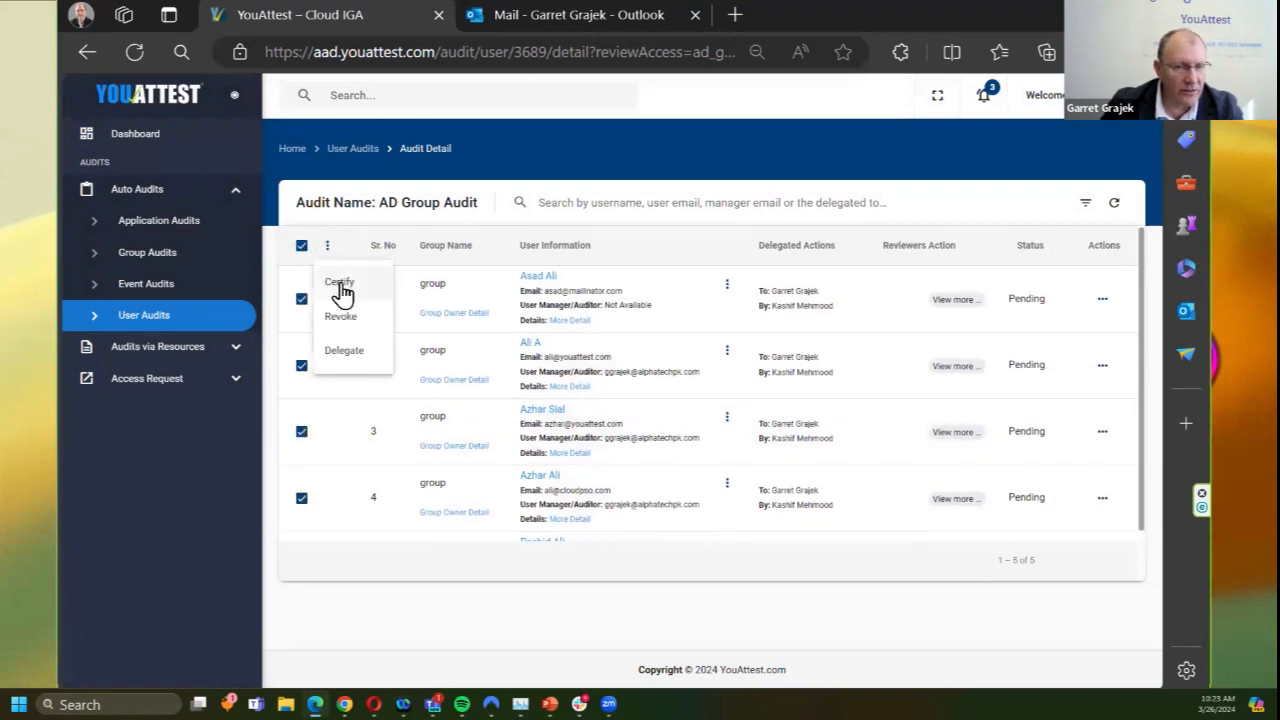
left_click(340, 287)
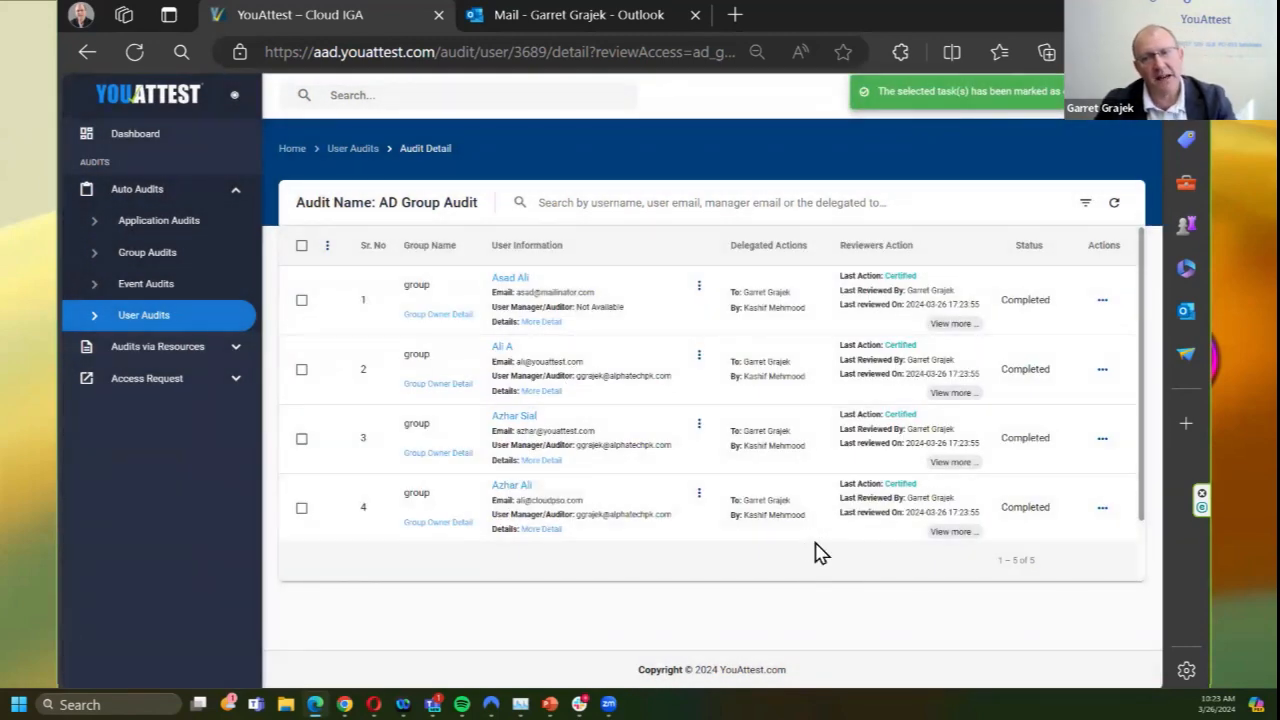
left_click(1115, 205)
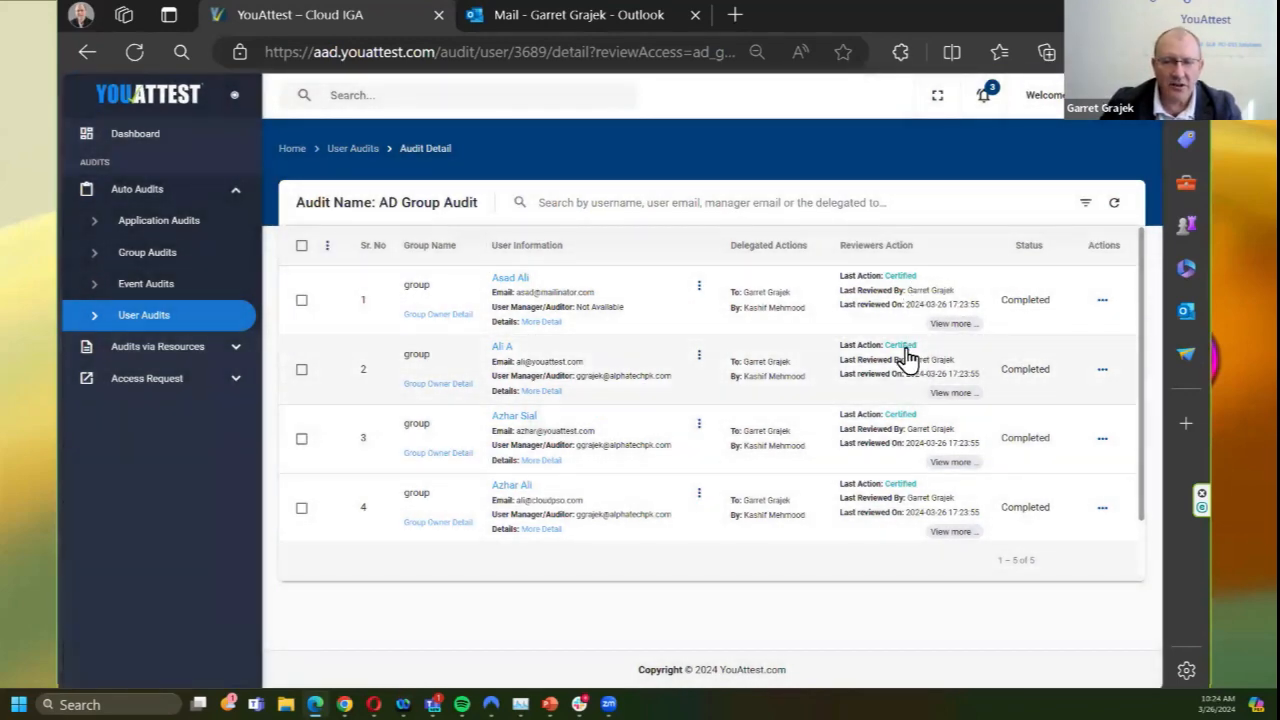
scroll(910, 425, "down", 2)
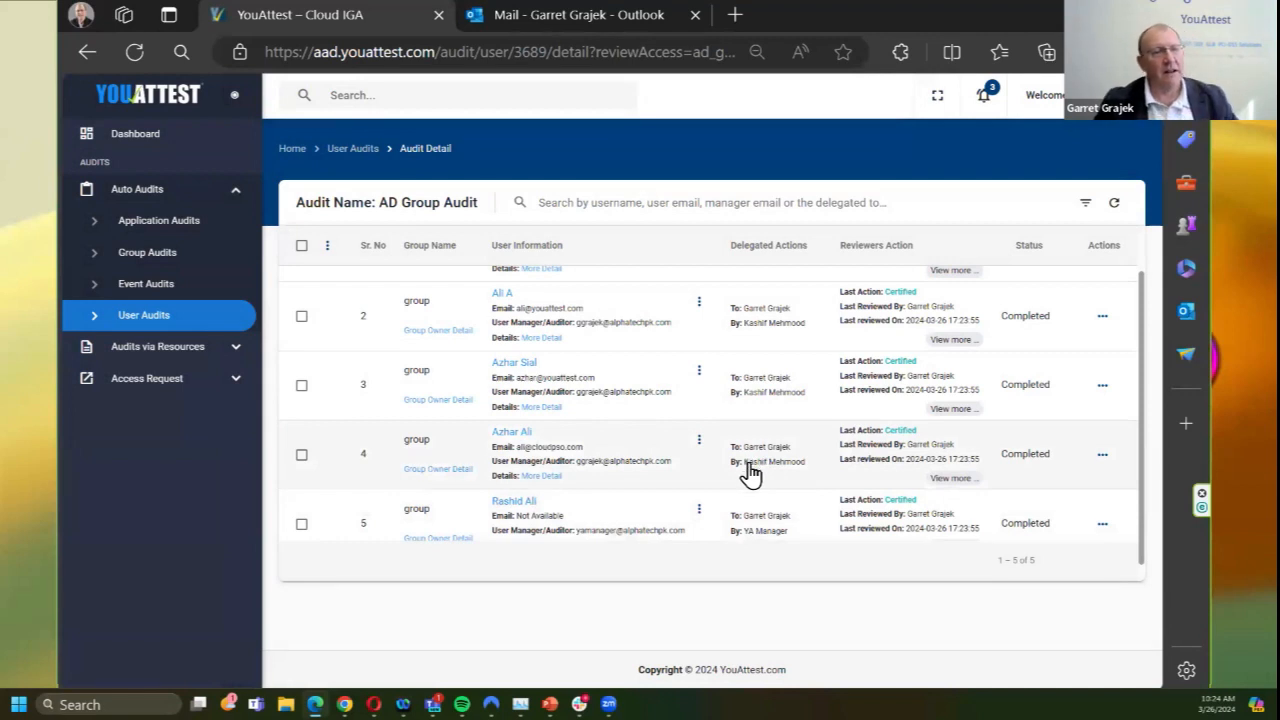
left_click(699, 302)
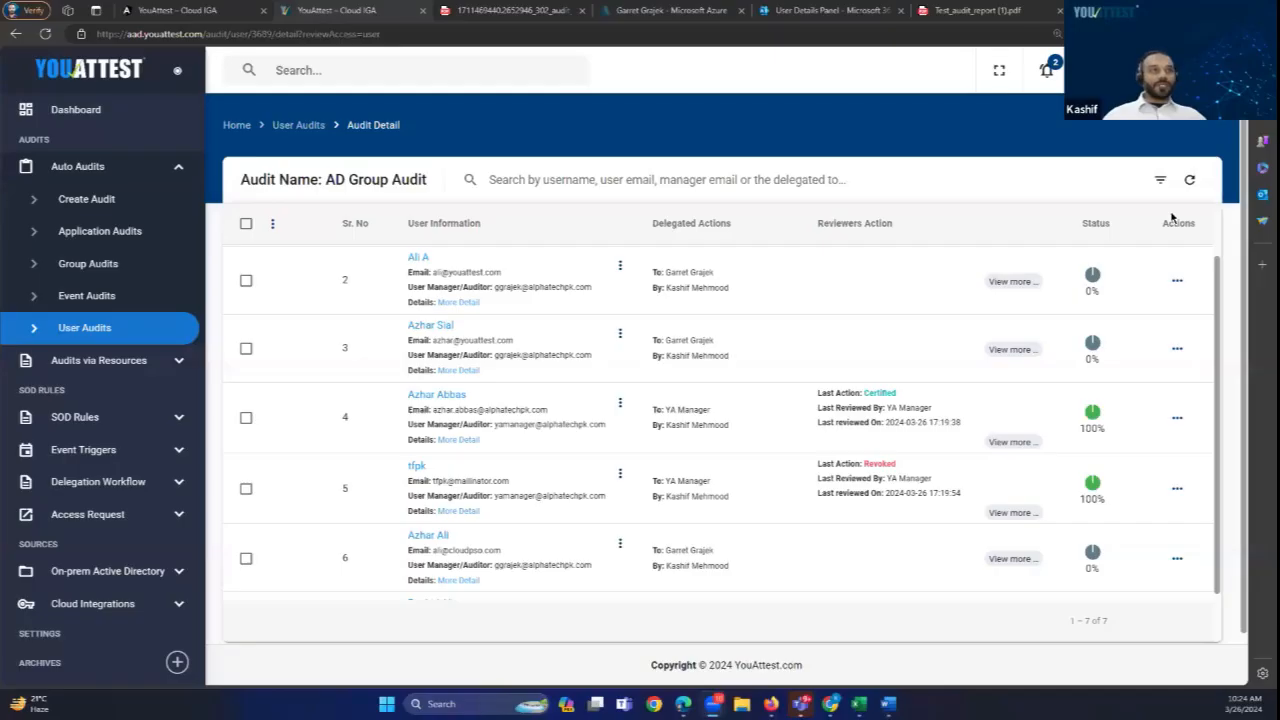
Step: Return to User Audits where AD Group Audit shows 100%, then download its report and view the PDF
left_click(1189, 181)
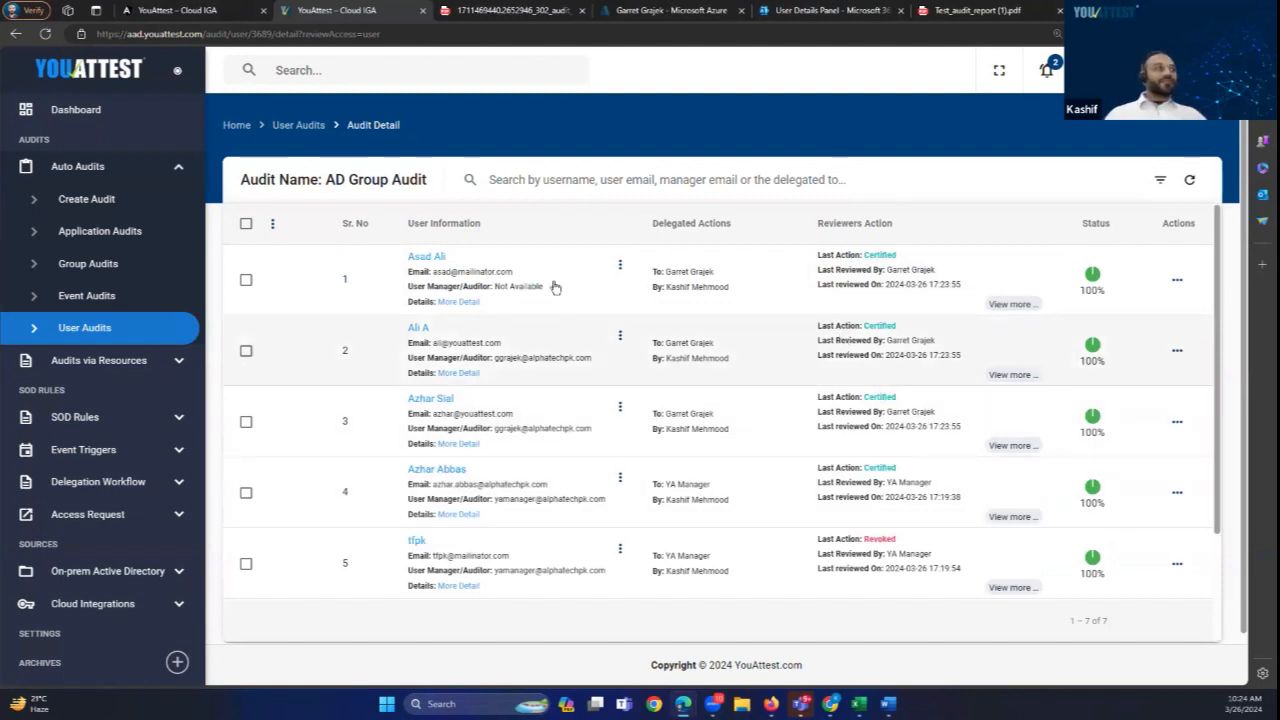
left_click(310, 126)
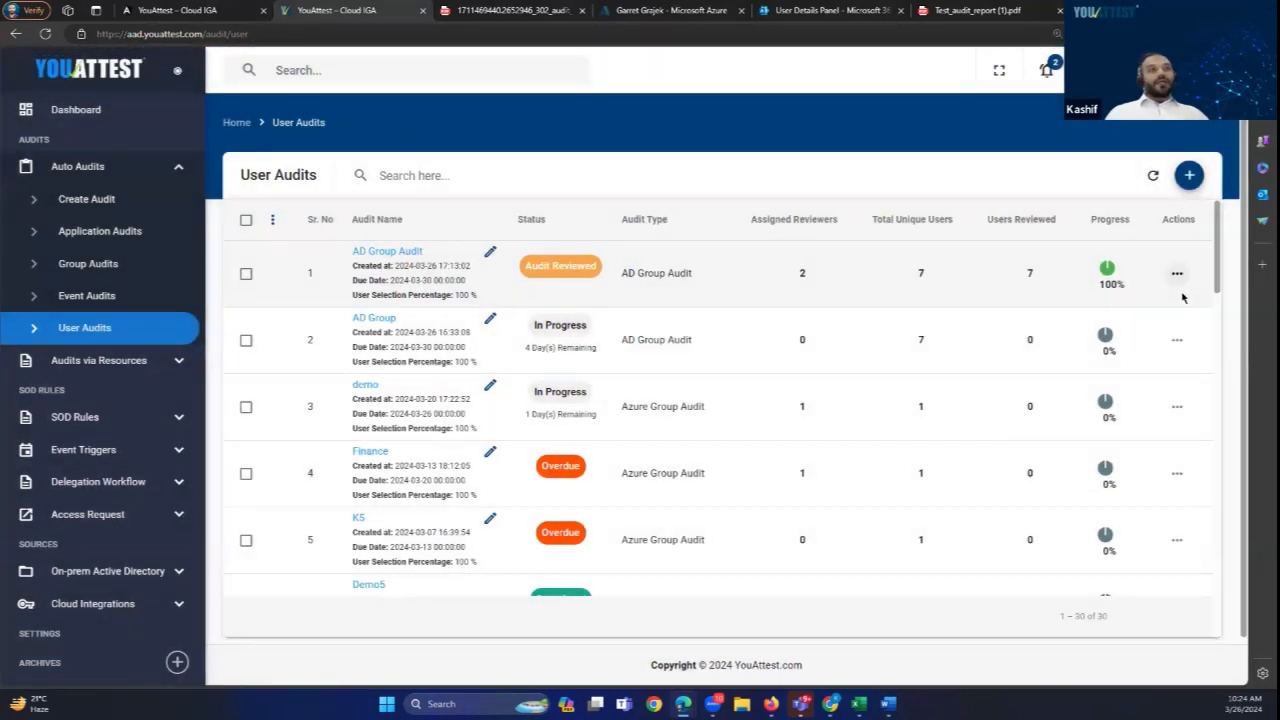
left_click(1177, 273)
left_click(1140, 381)
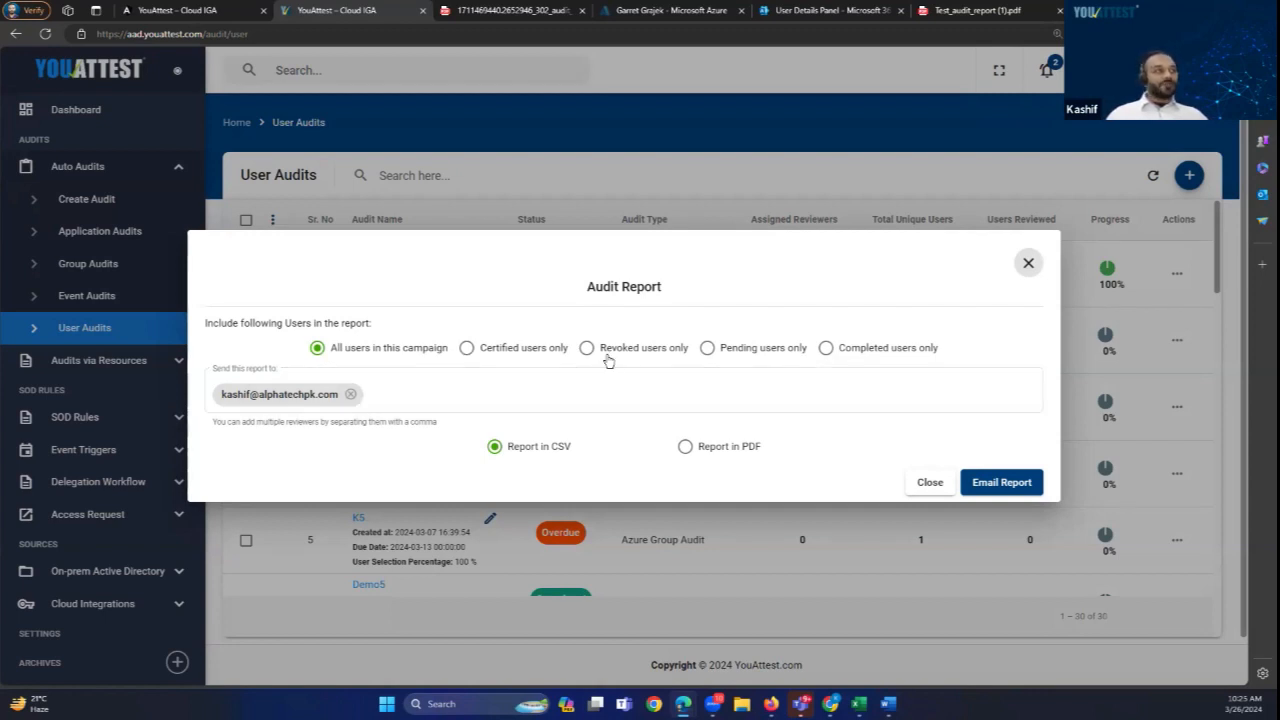
left_click(929, 482)
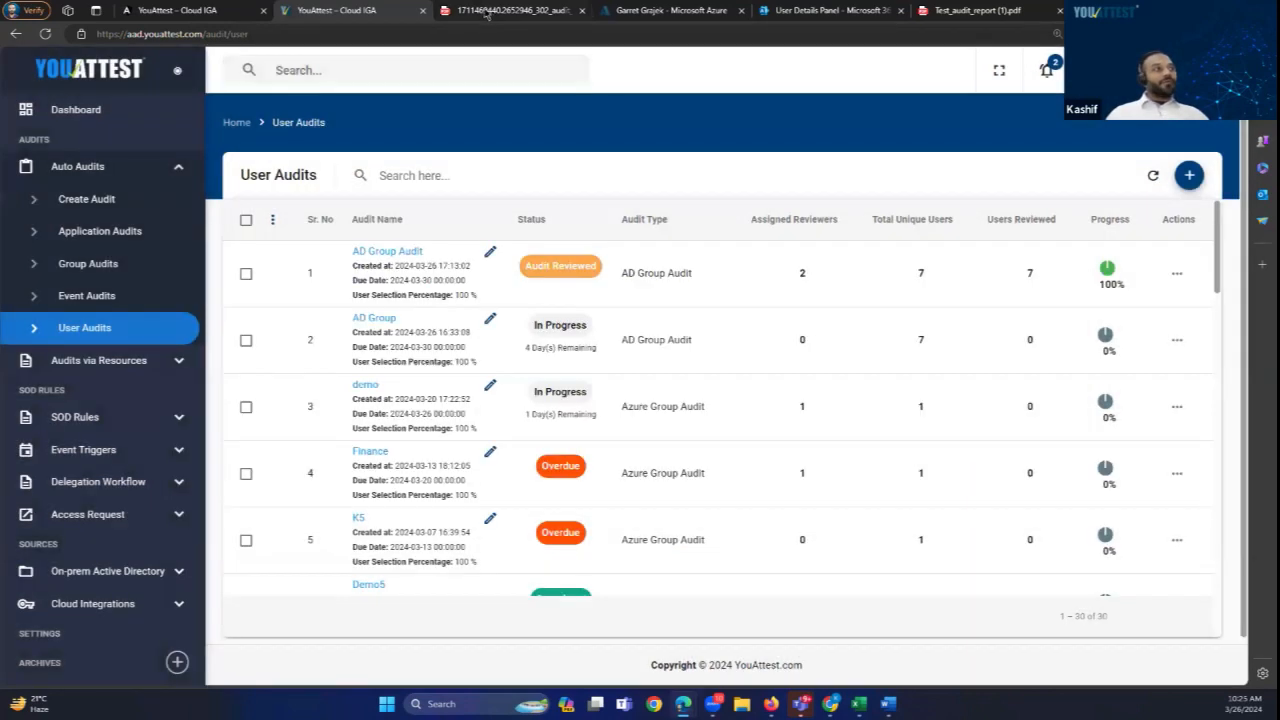
left_click(487, 12)
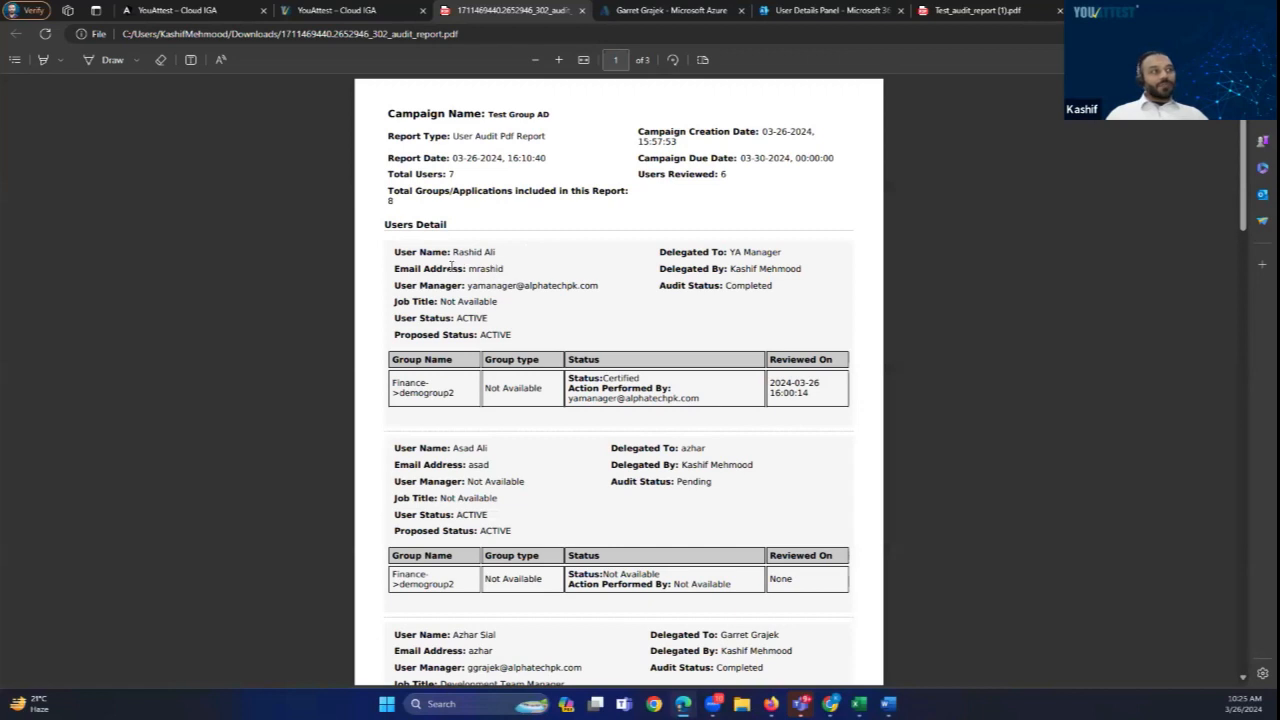
scroll(484, 273, "down", 2)
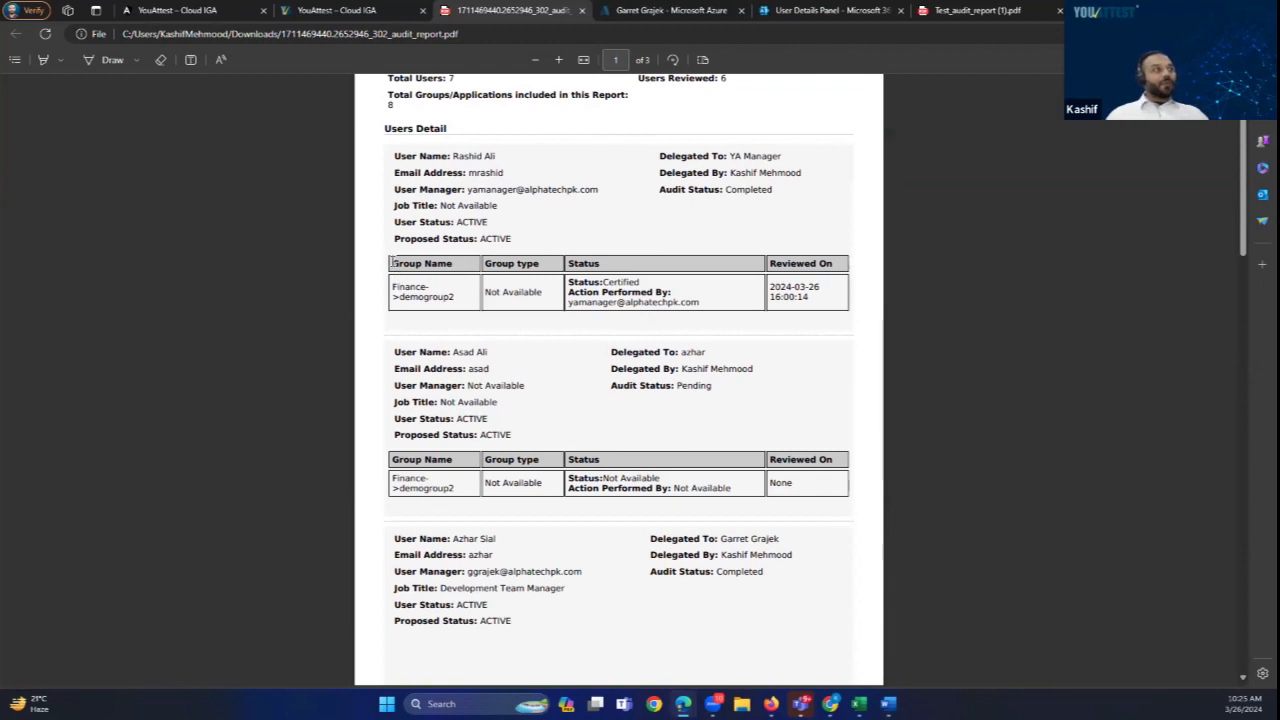
left_click_drag(392, 263, 785, 290)
scroll(605, 350, "down", 4)
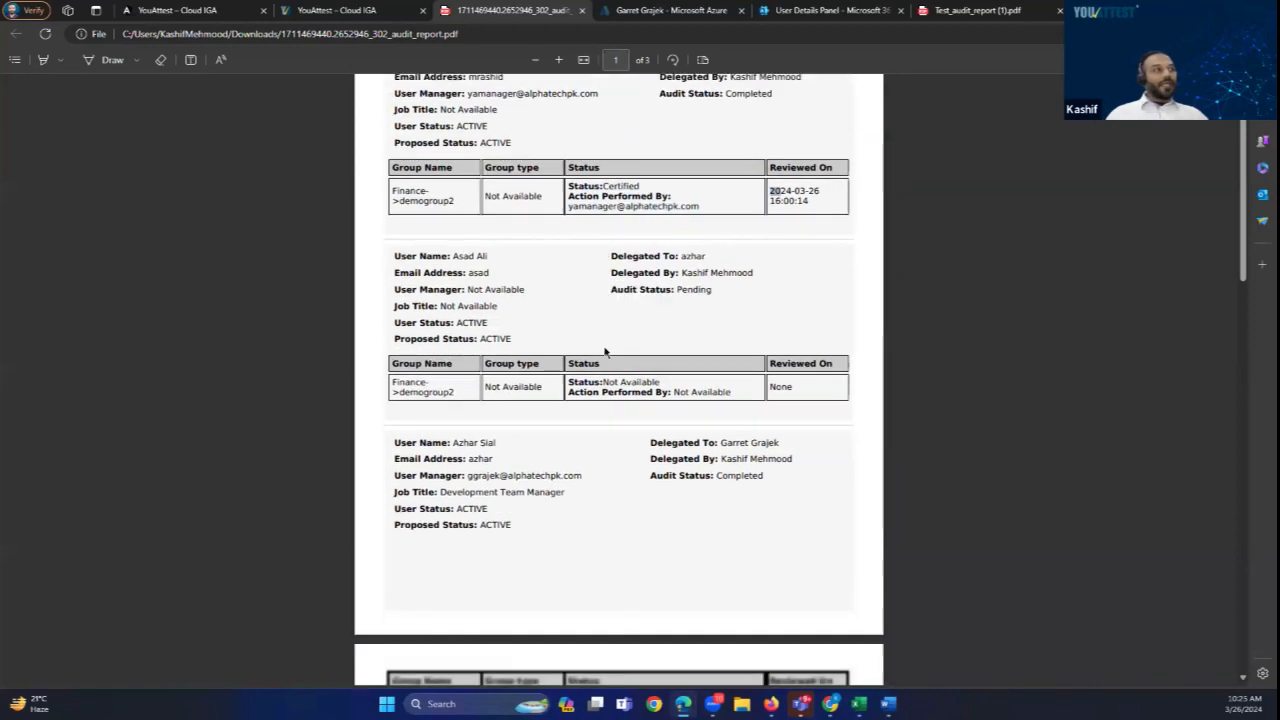
scroll(603, 352, "down", 7)
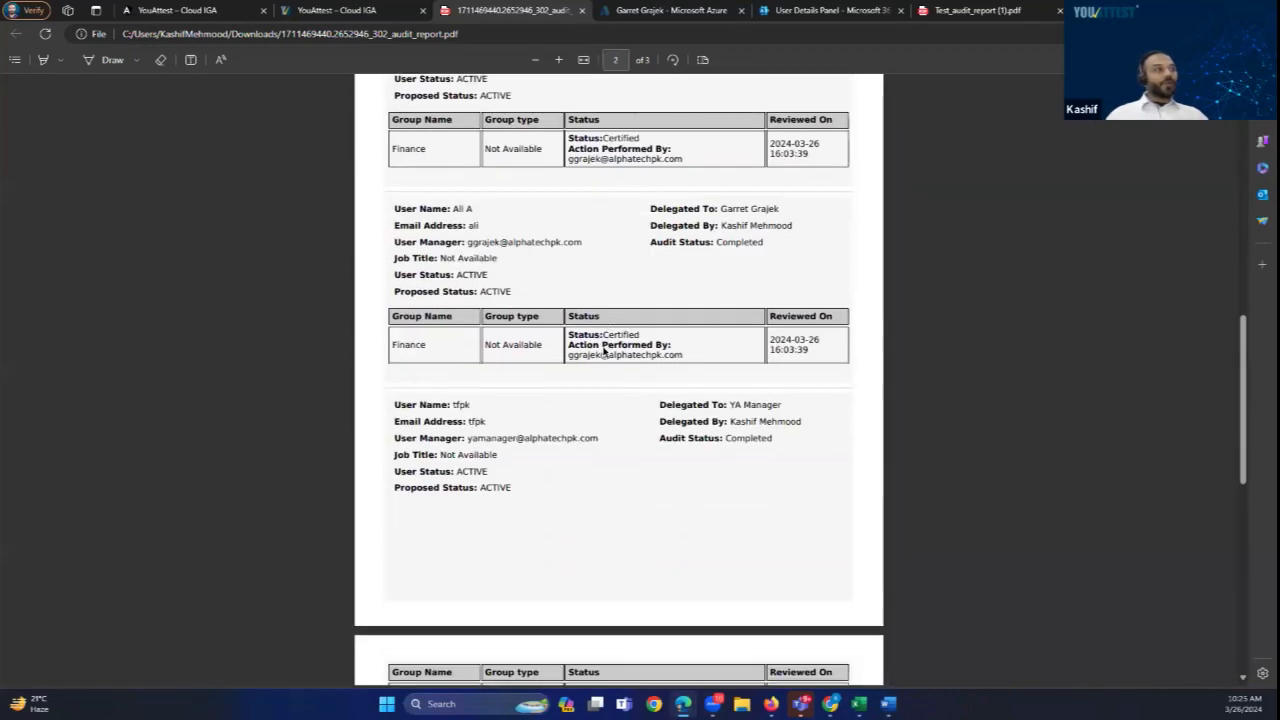
scroll(603, 352, "down", 2)
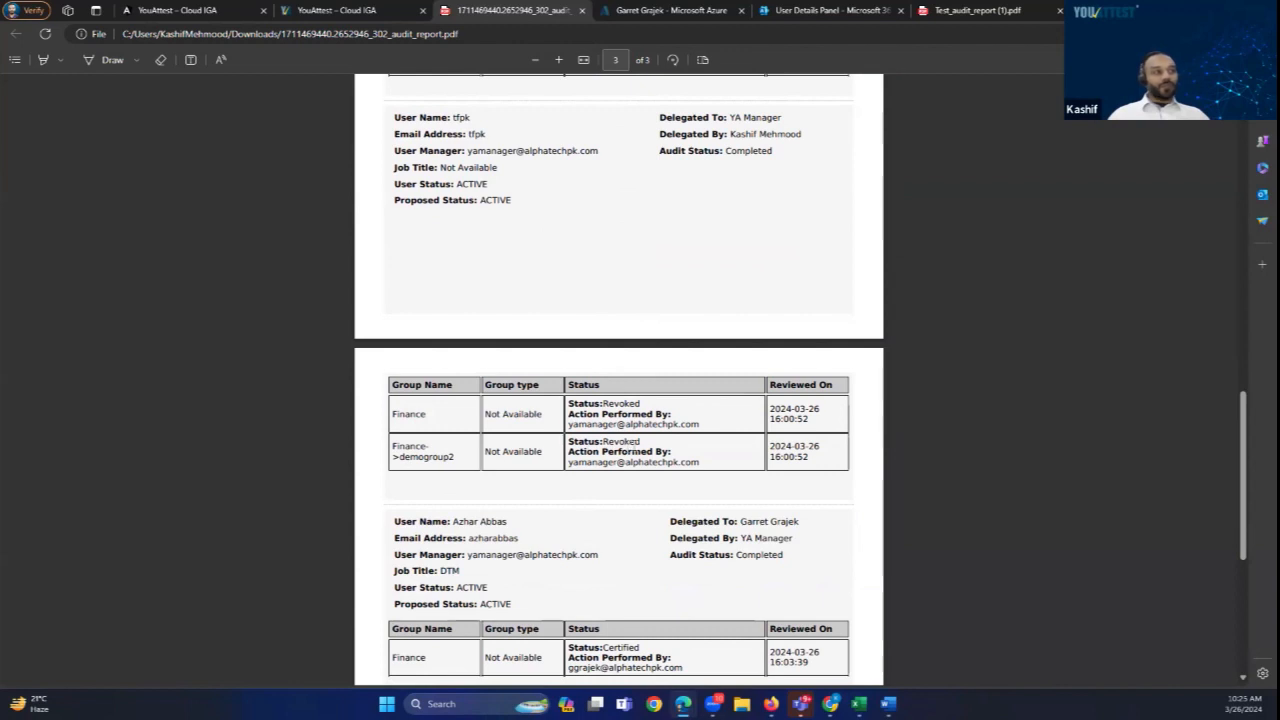
scroll(643, 457, "down", 3)
scroll(643, 457, "up", 6)
scroll(724, 518, "up", 5)
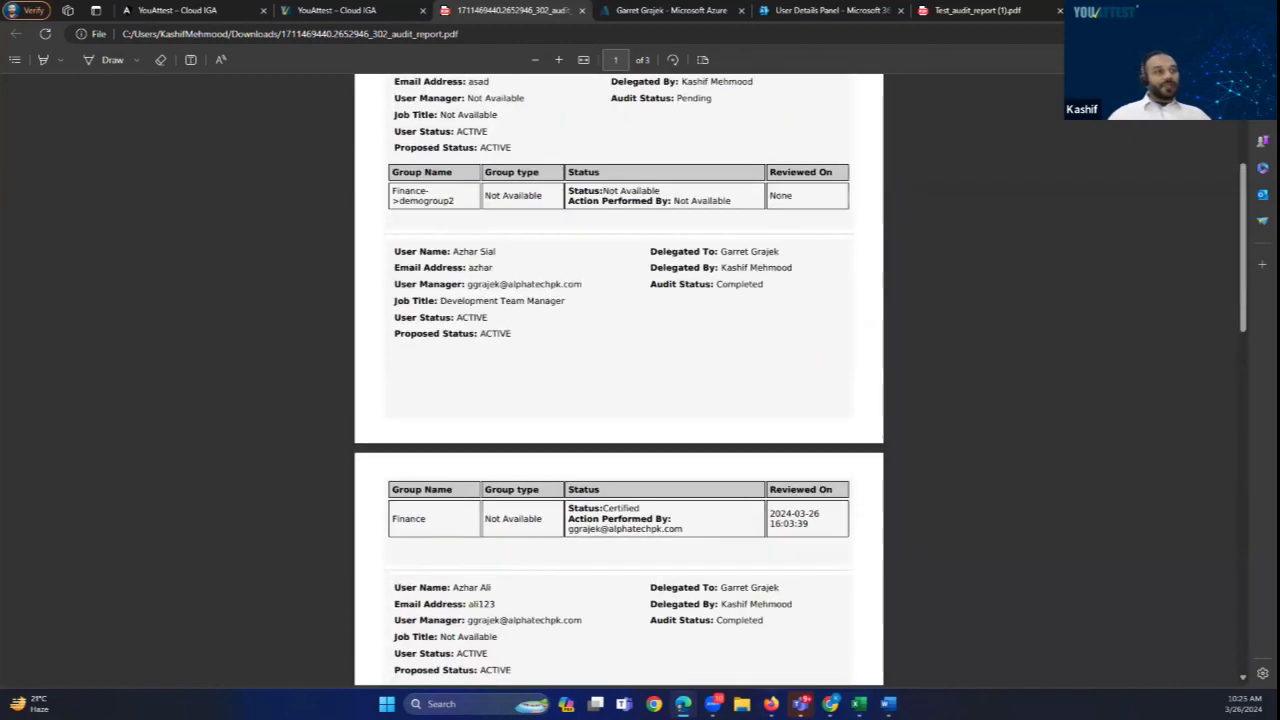
mouse_move(858, 704)
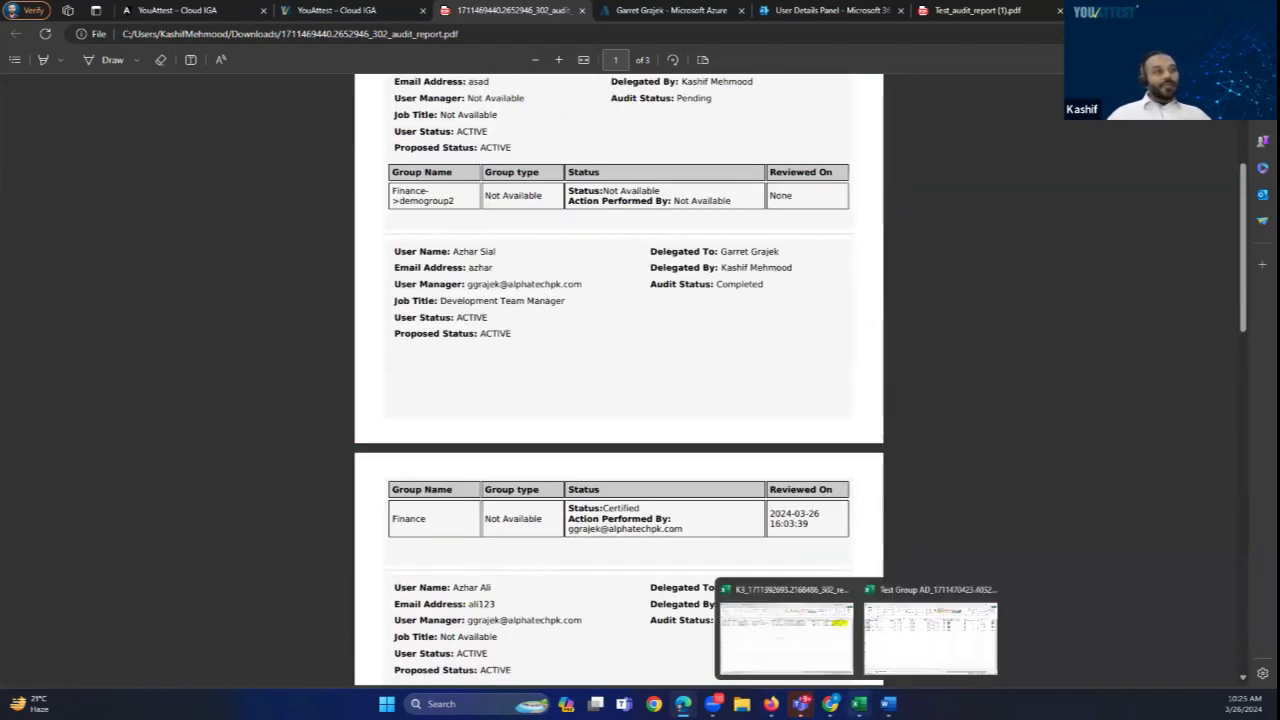
Step: Review the certify/revoke actions in the Test Group AD CSV, then return to User Audits showing AD Group Audit at 100%
left_click(945, 637)
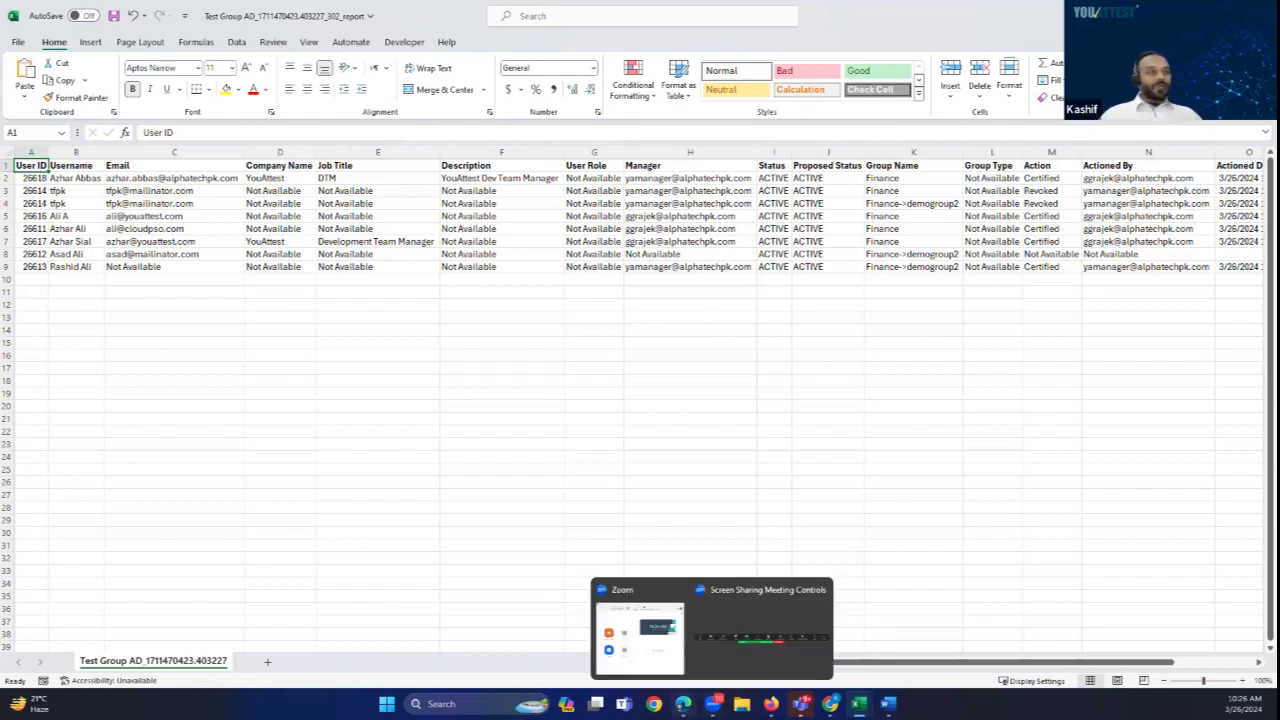
mouse_move(683, 704)
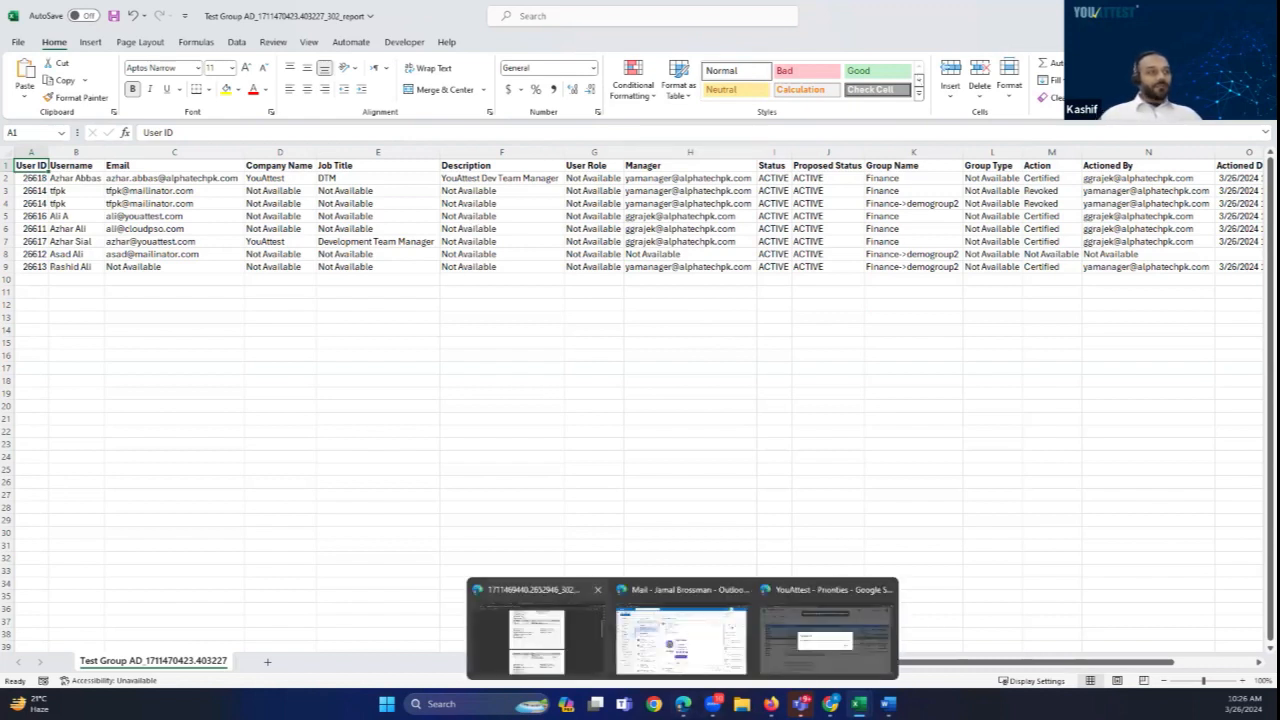
left_click(530, 632)
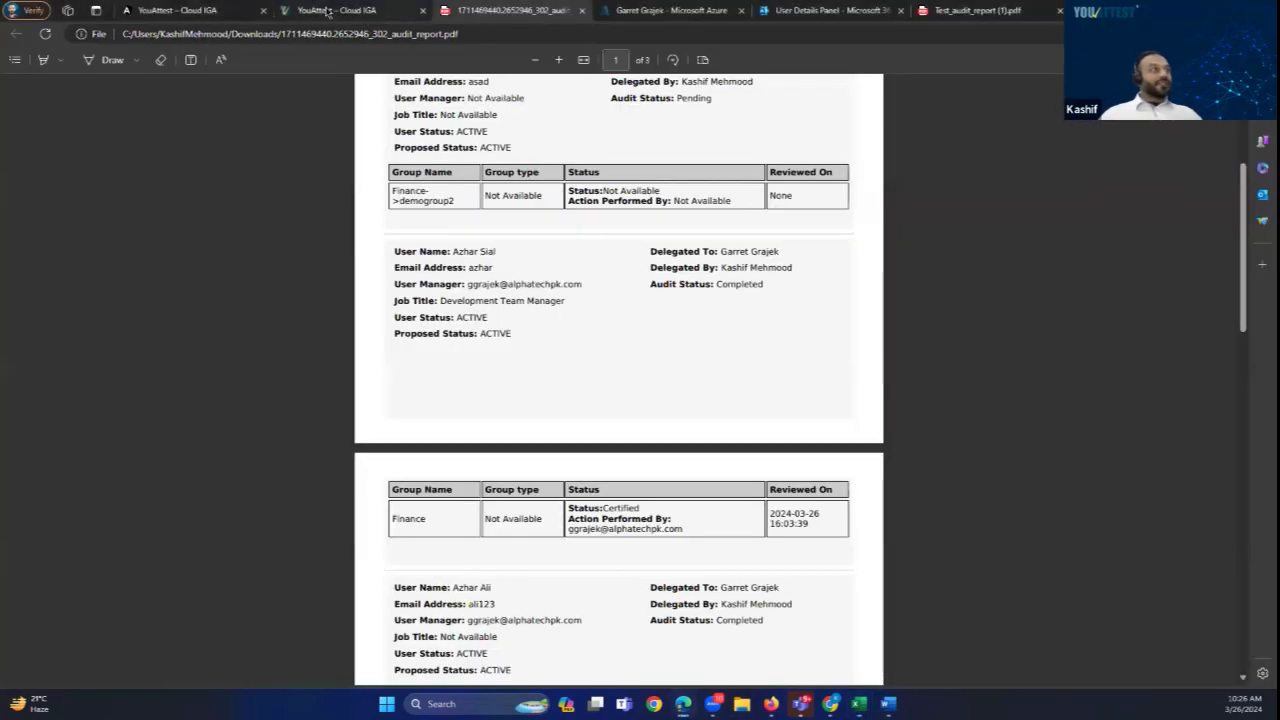
left_click(323, 11)
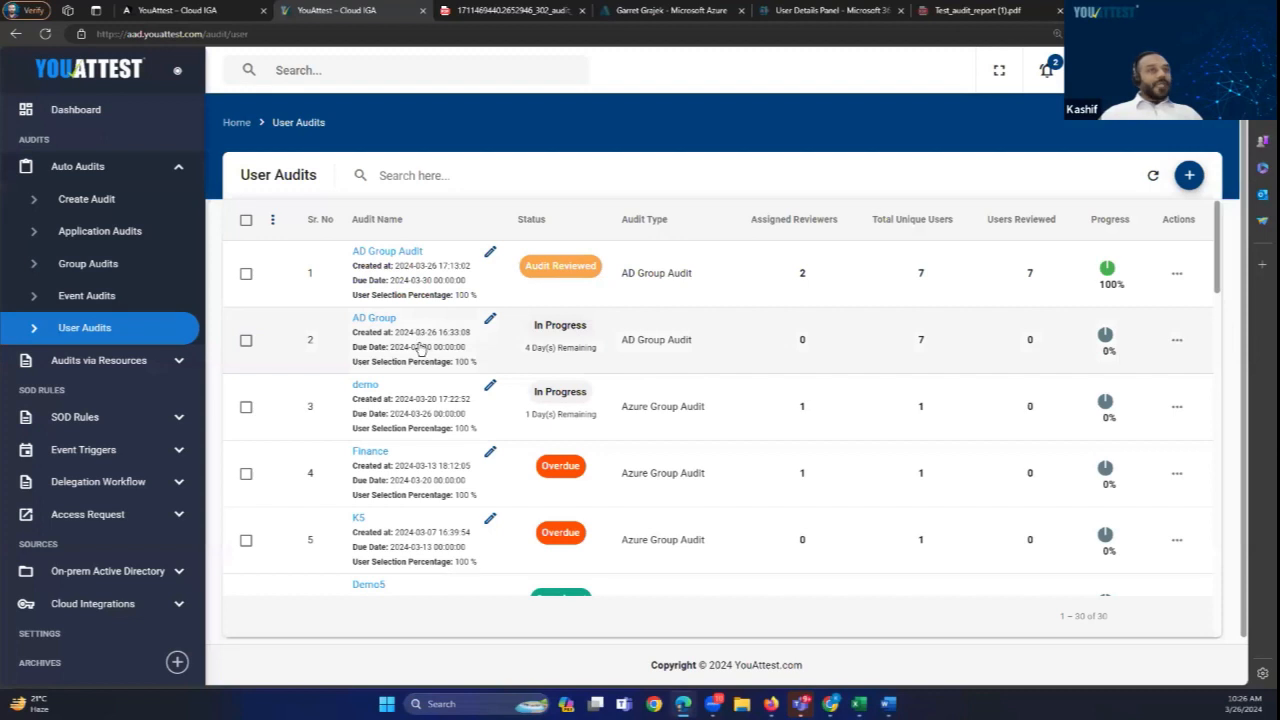
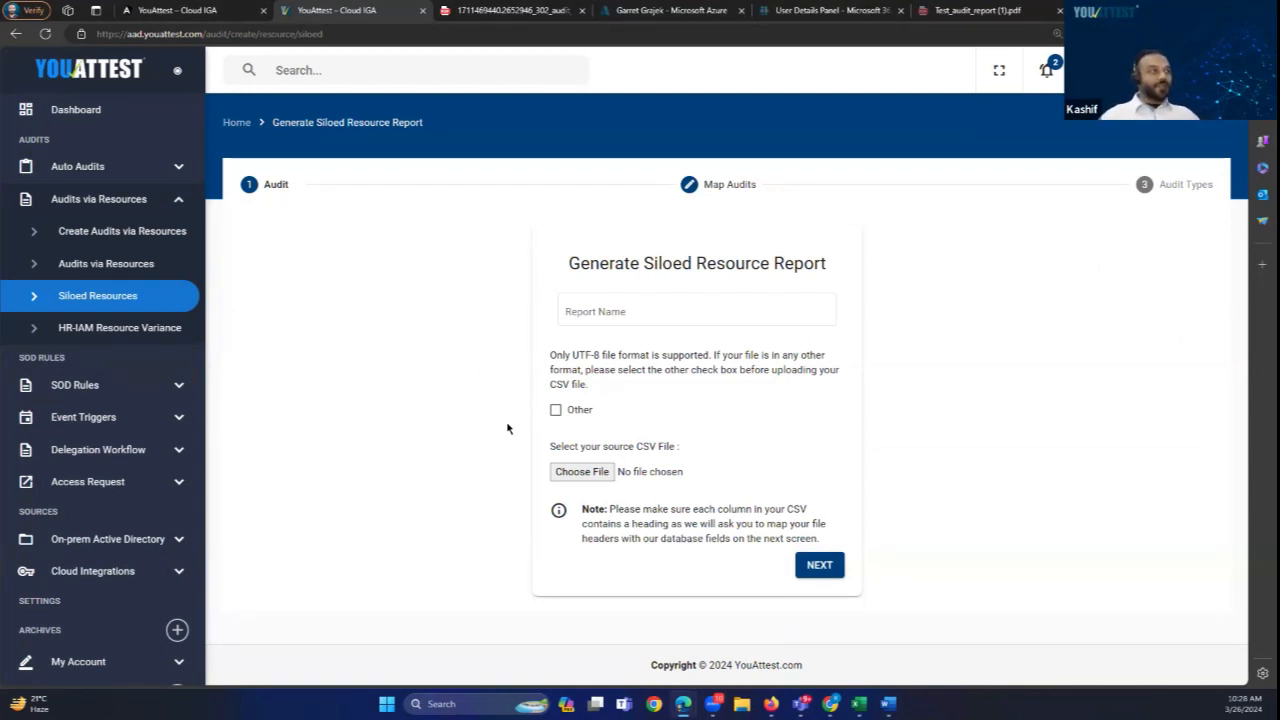
Step: Name the report 'test', attach test_csv_file-AAD.csv as its source, and continue to Map Audits
left_click(618, 318)
left_click(600, 374)
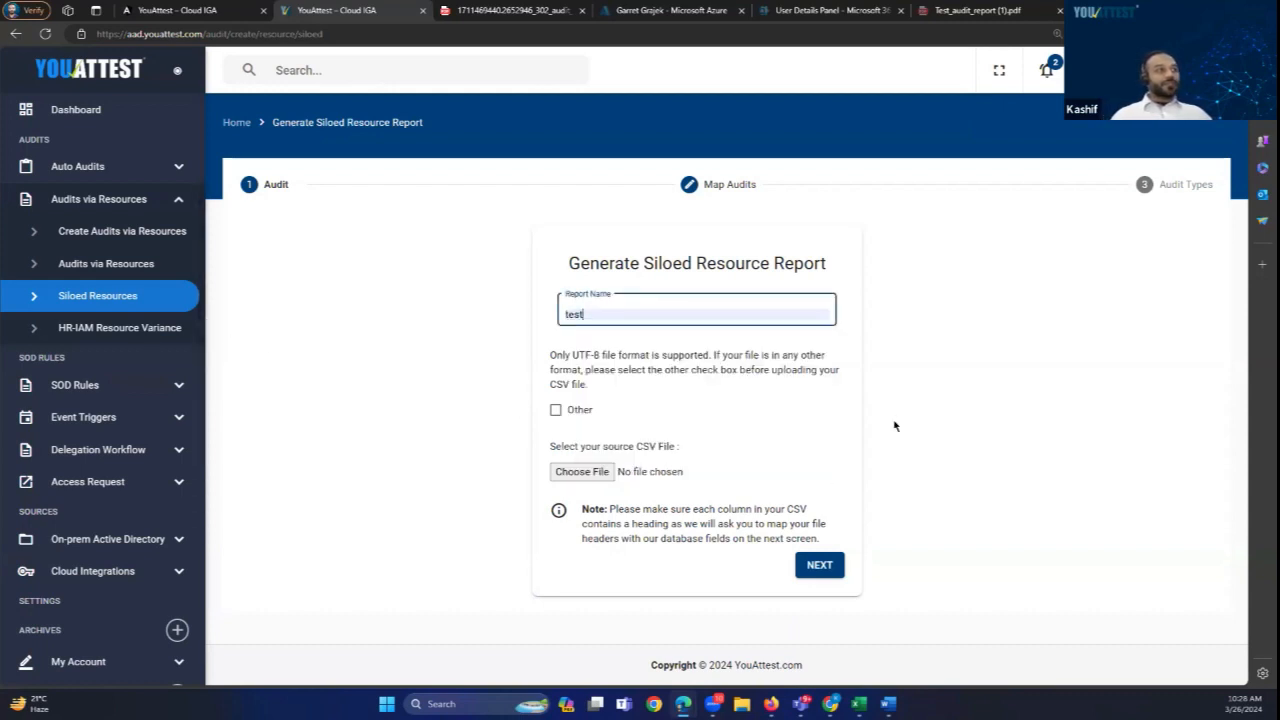
left_click(588, 474)
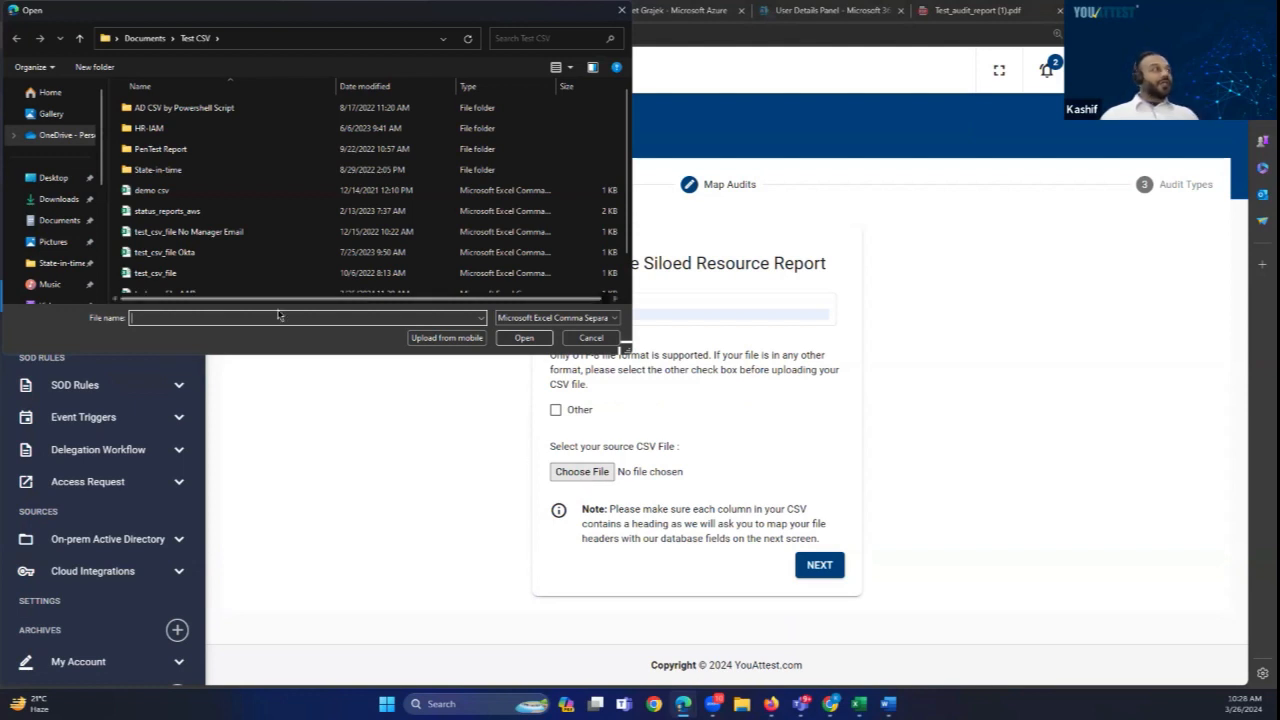
scroll(175, 285, "down", 1)
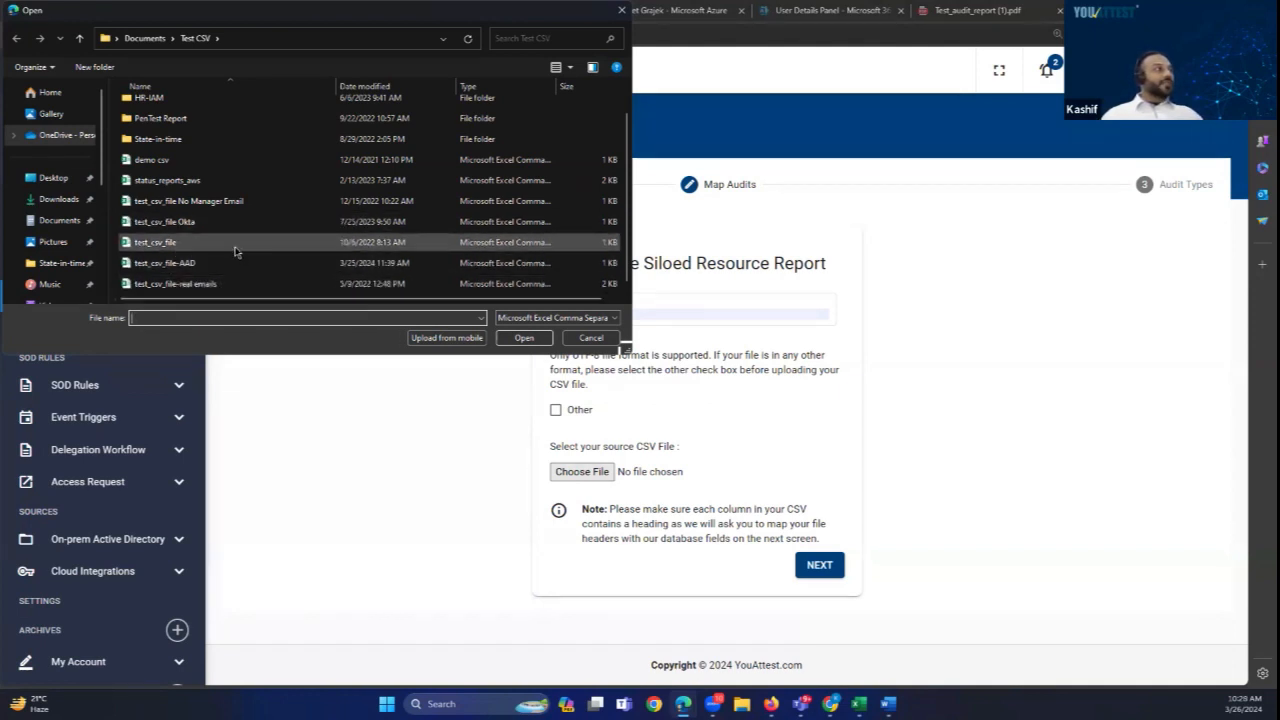
double_click(180, 263)
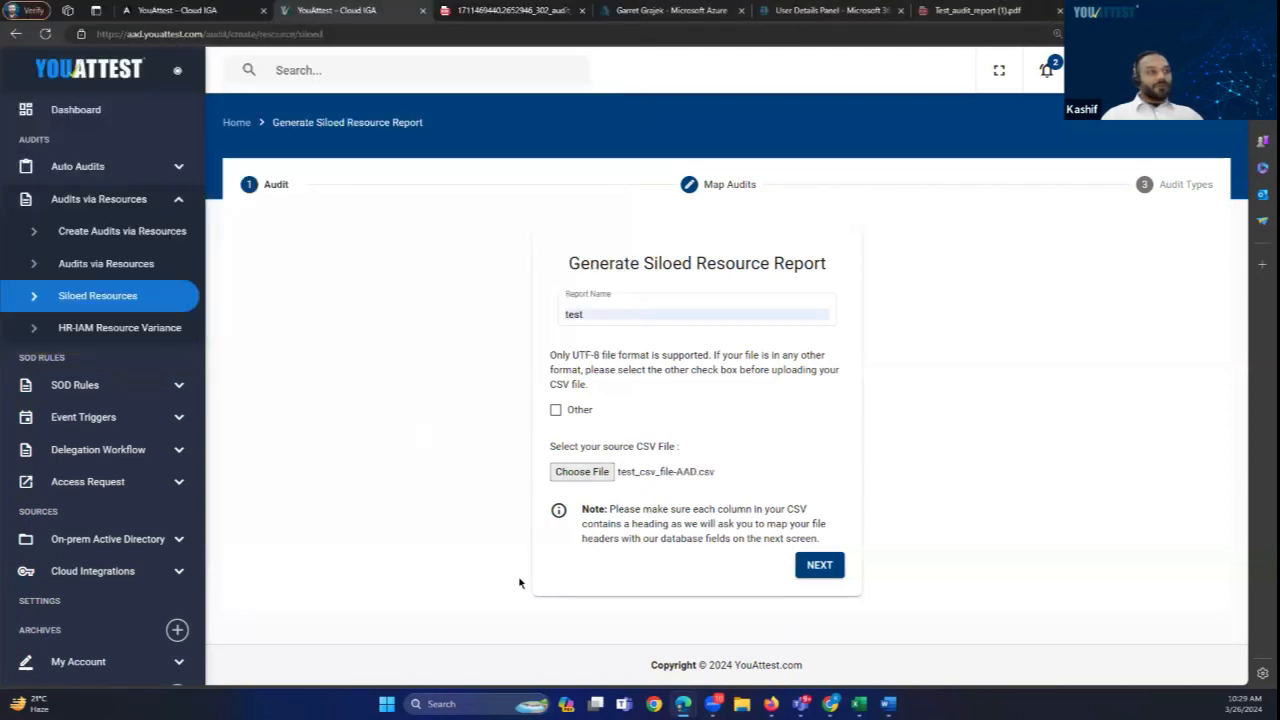
left_click(818, 567)
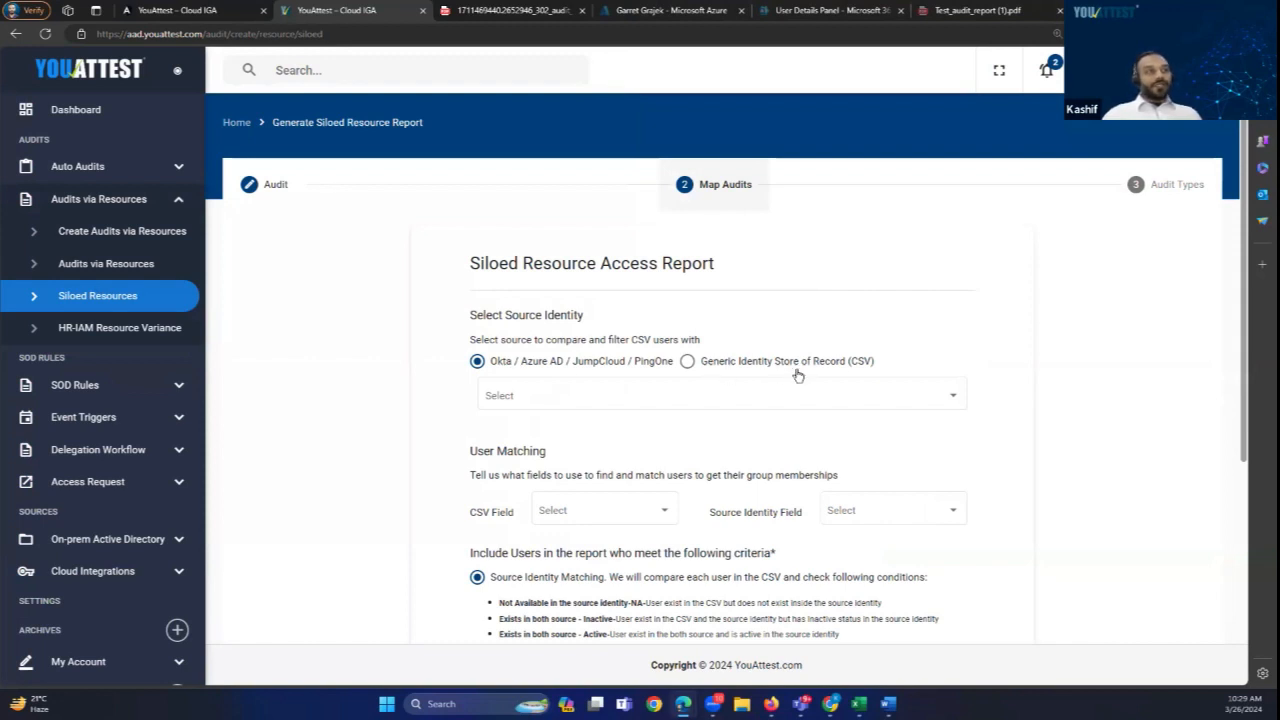
Step: Compare against the Generic Identity Store of Record (CSV) using Group Sync as the source identity
left_click(687, 362)
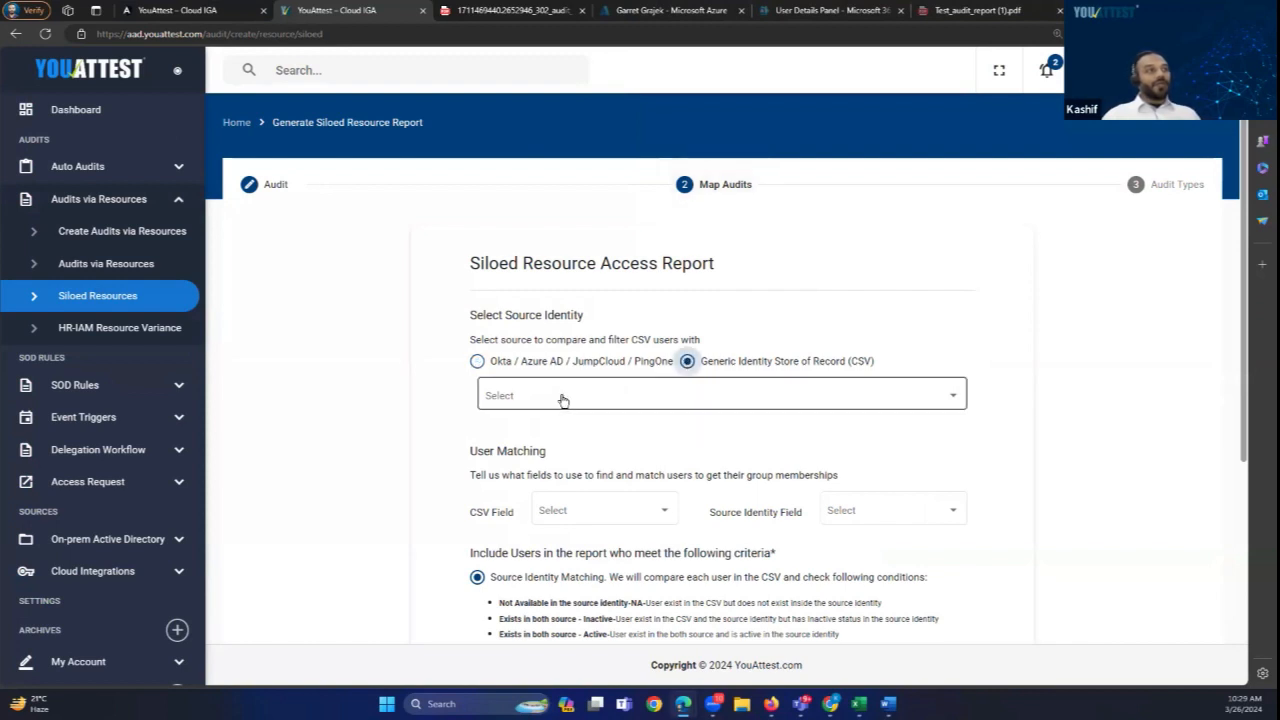
left_click(952, 398)
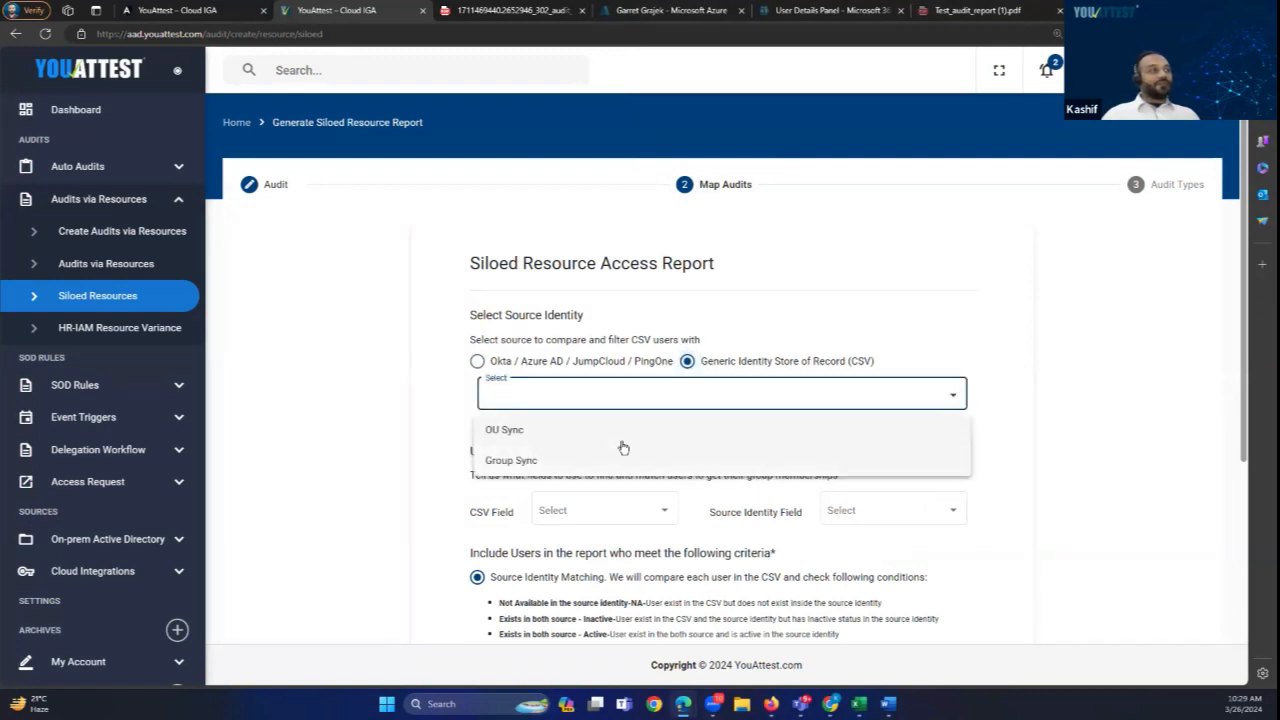
left_click(508, 462)
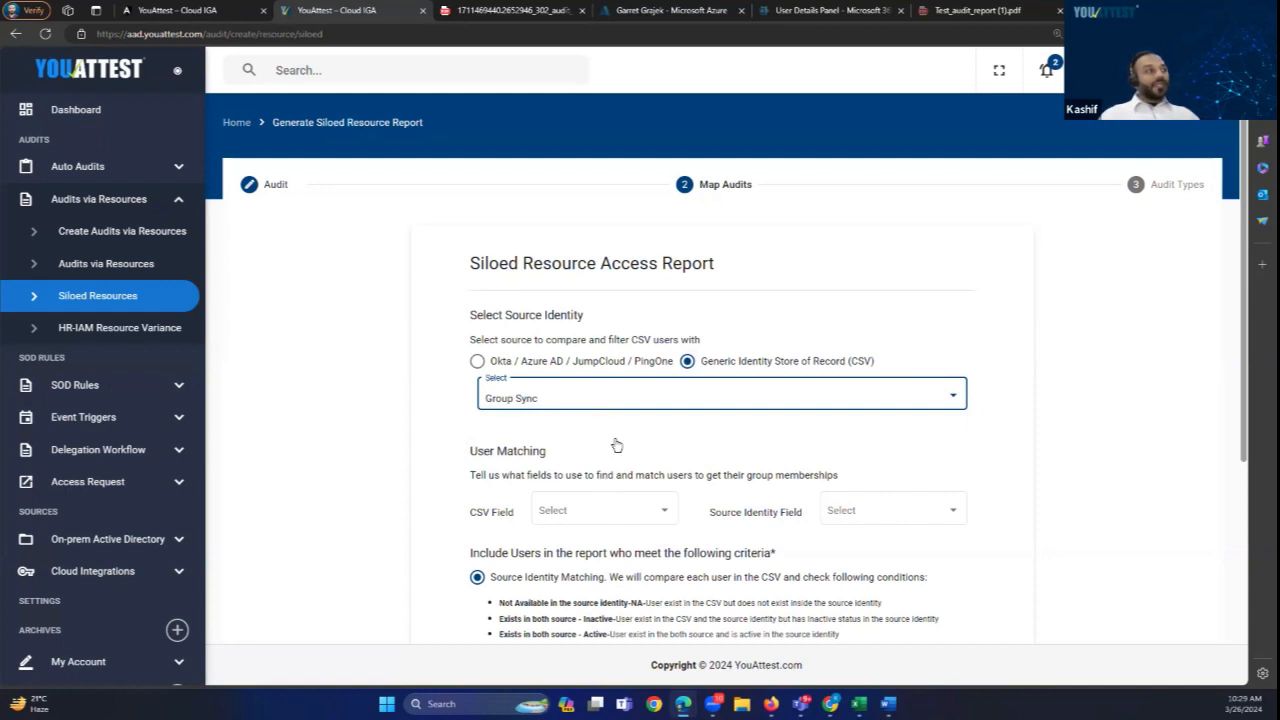
scroll(617, 446, "down", 1)
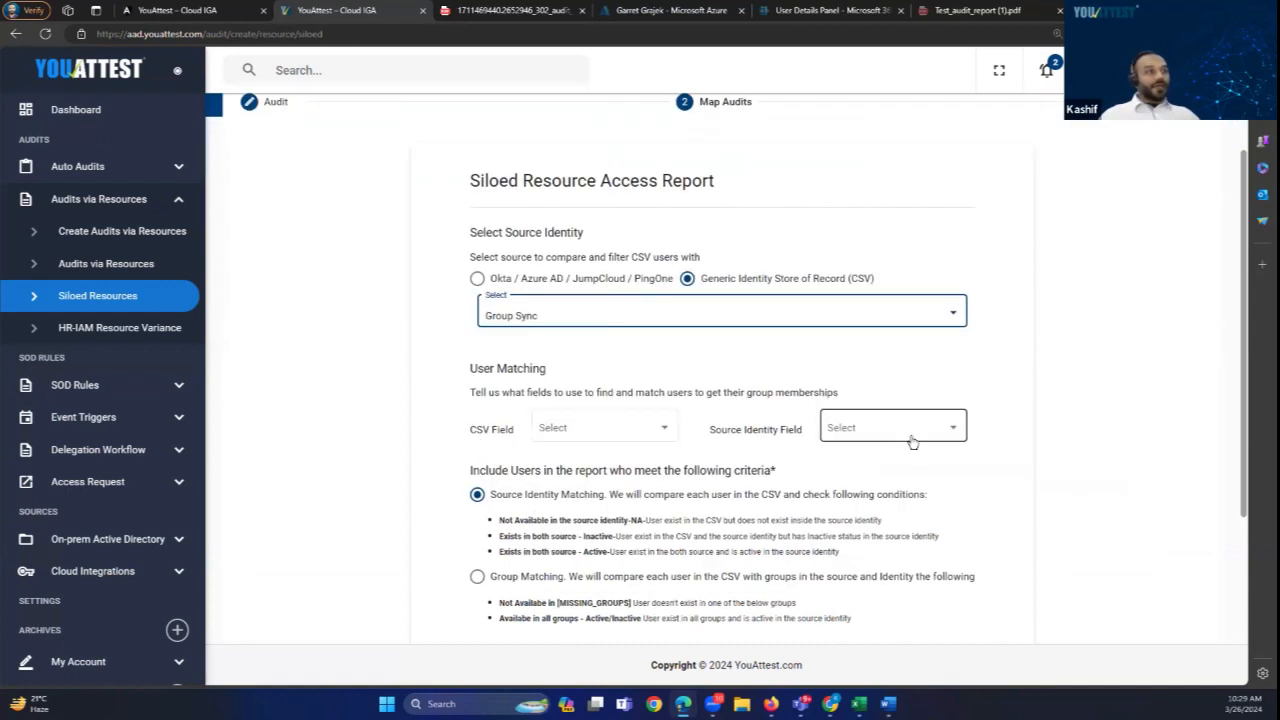
Step: Set both the Source Identity Field and the CSV Field to Email for user matching
left_click(946, 428)
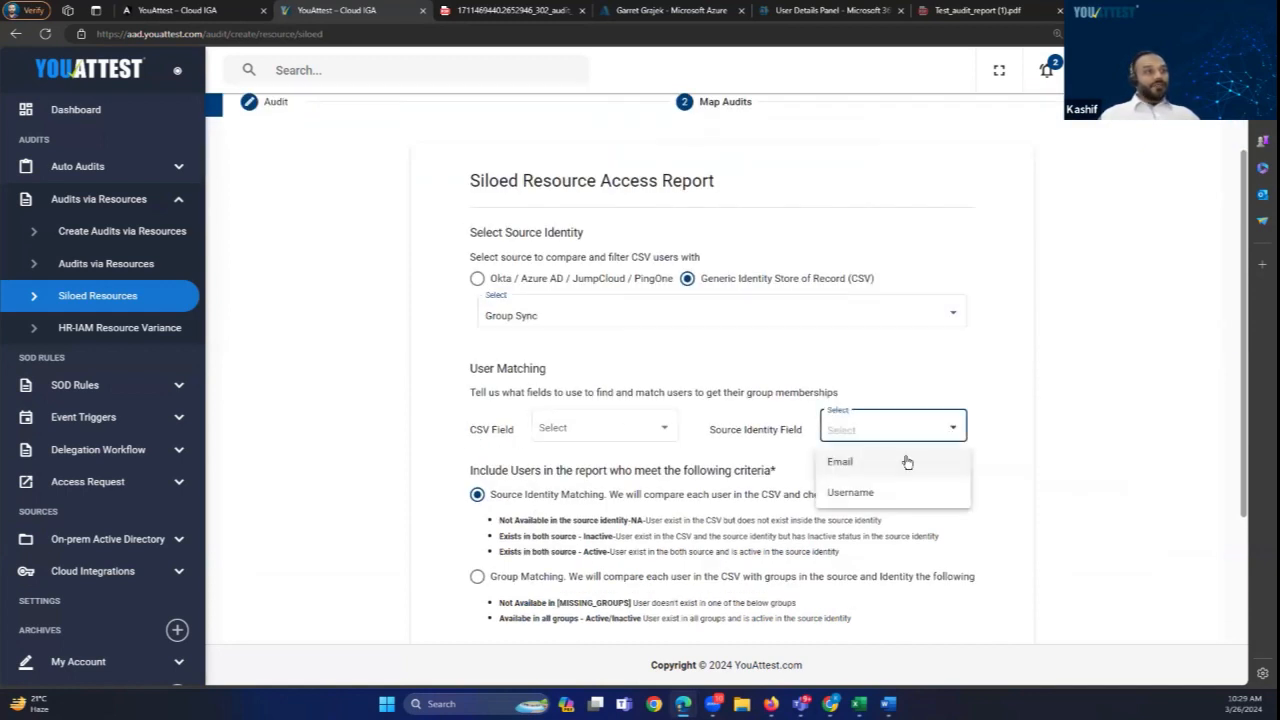
left_click(848, 466)
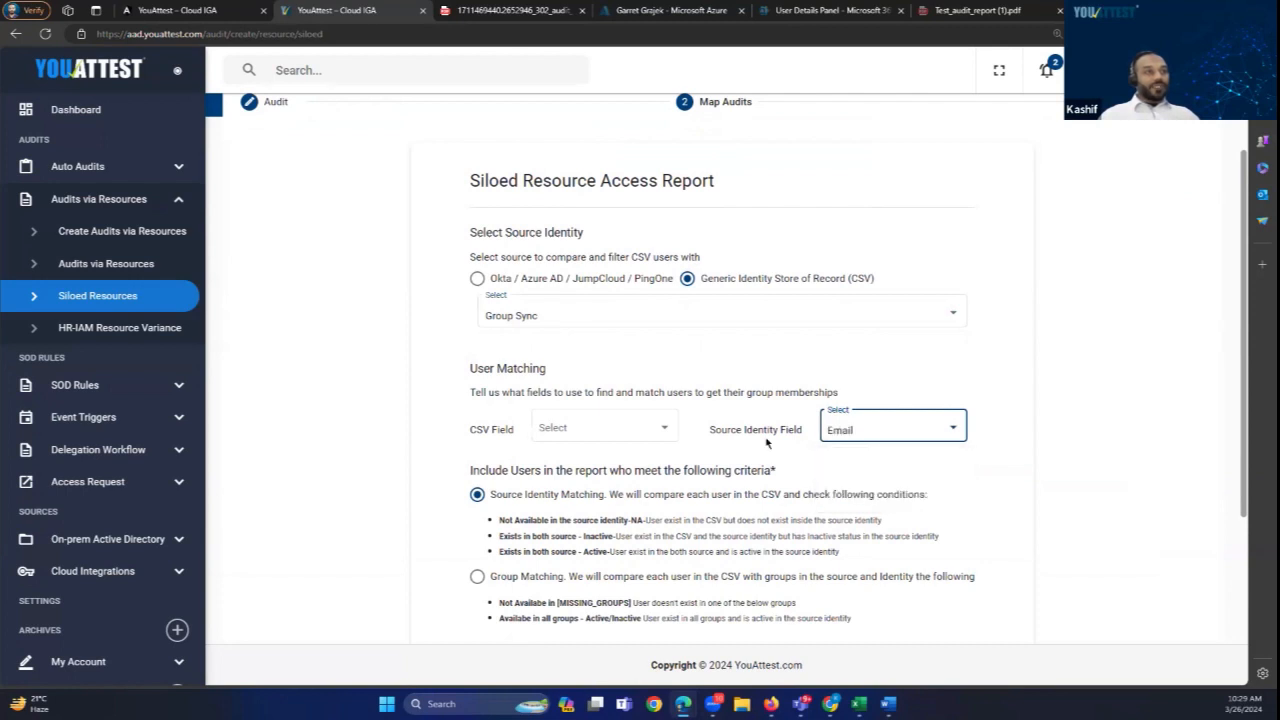
left_click(667, 430)
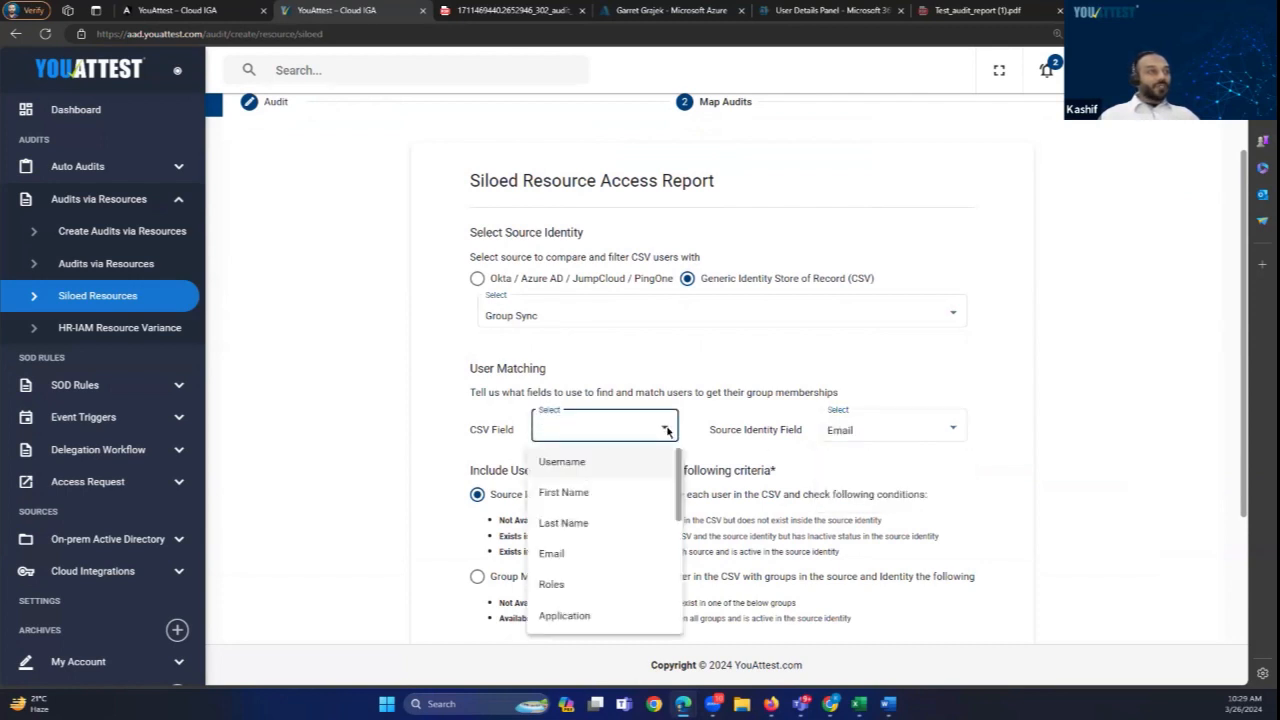
left_click(585, 553)
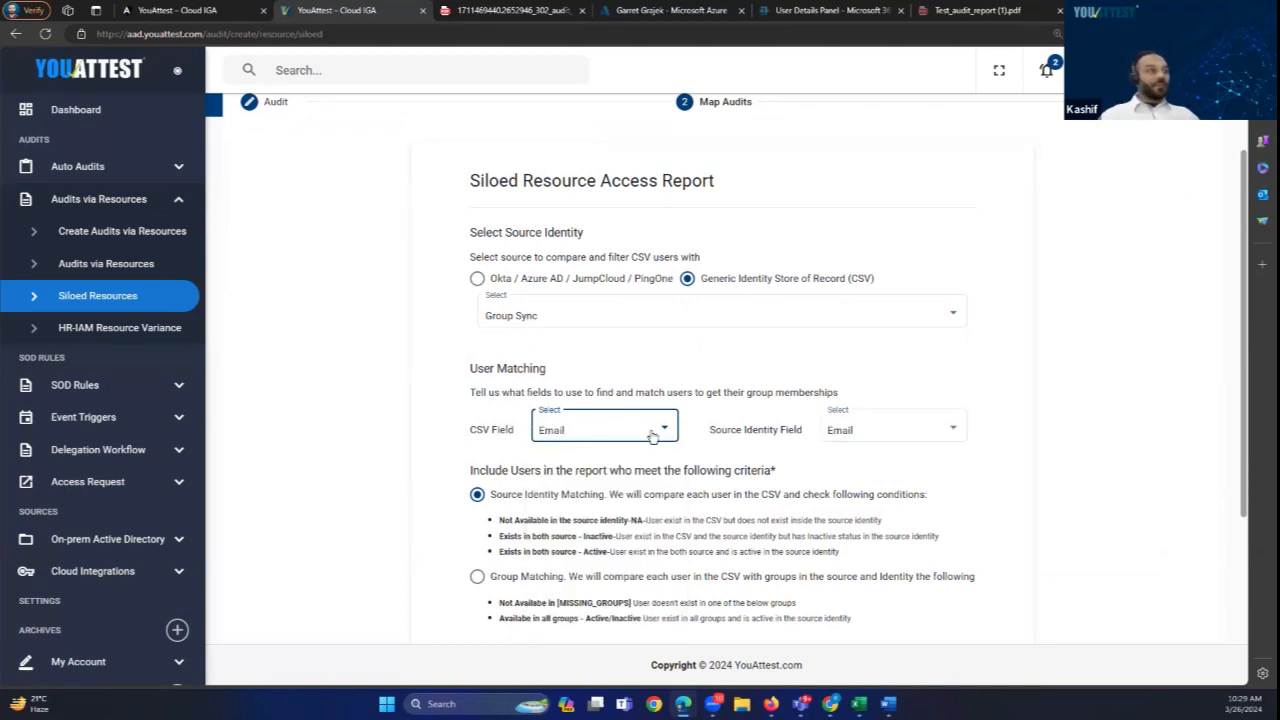
scroll(572, 430, "down", 2)
scroll(572, 430, "down", 1)
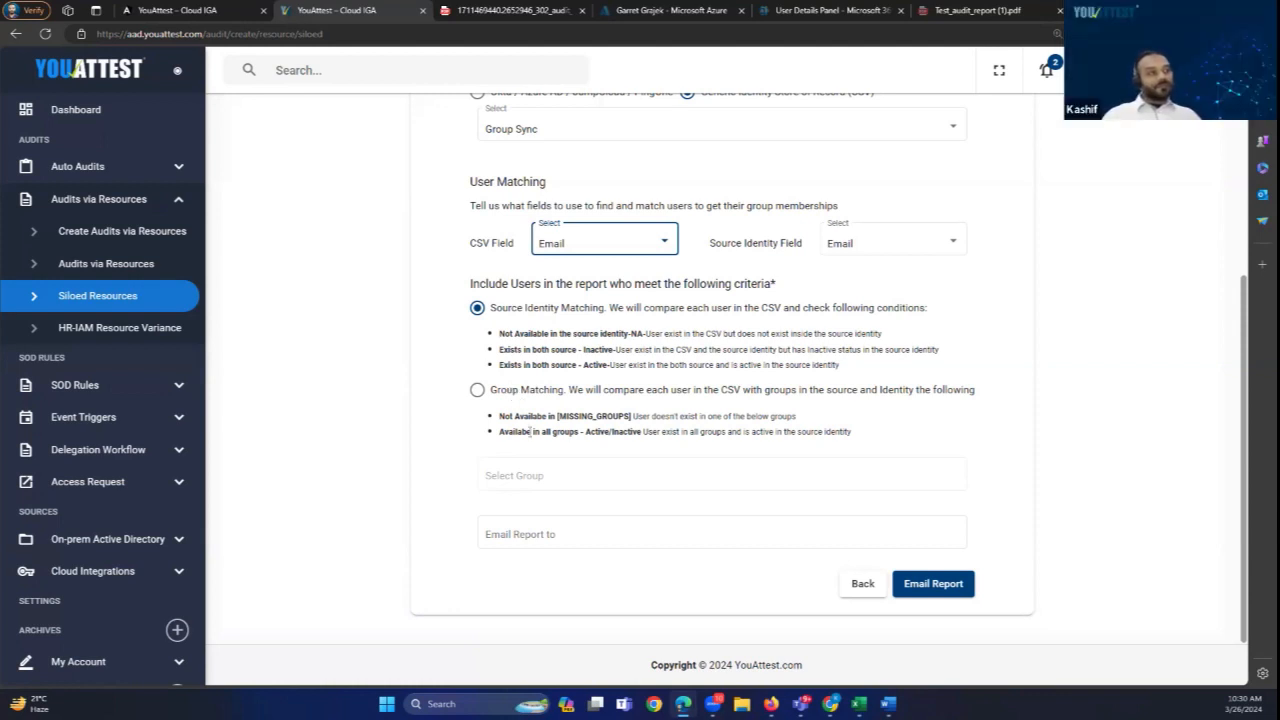
Step: Fill the Email Report to field with the recipient's e-mail address from the autofill list
left_click(522, 534)
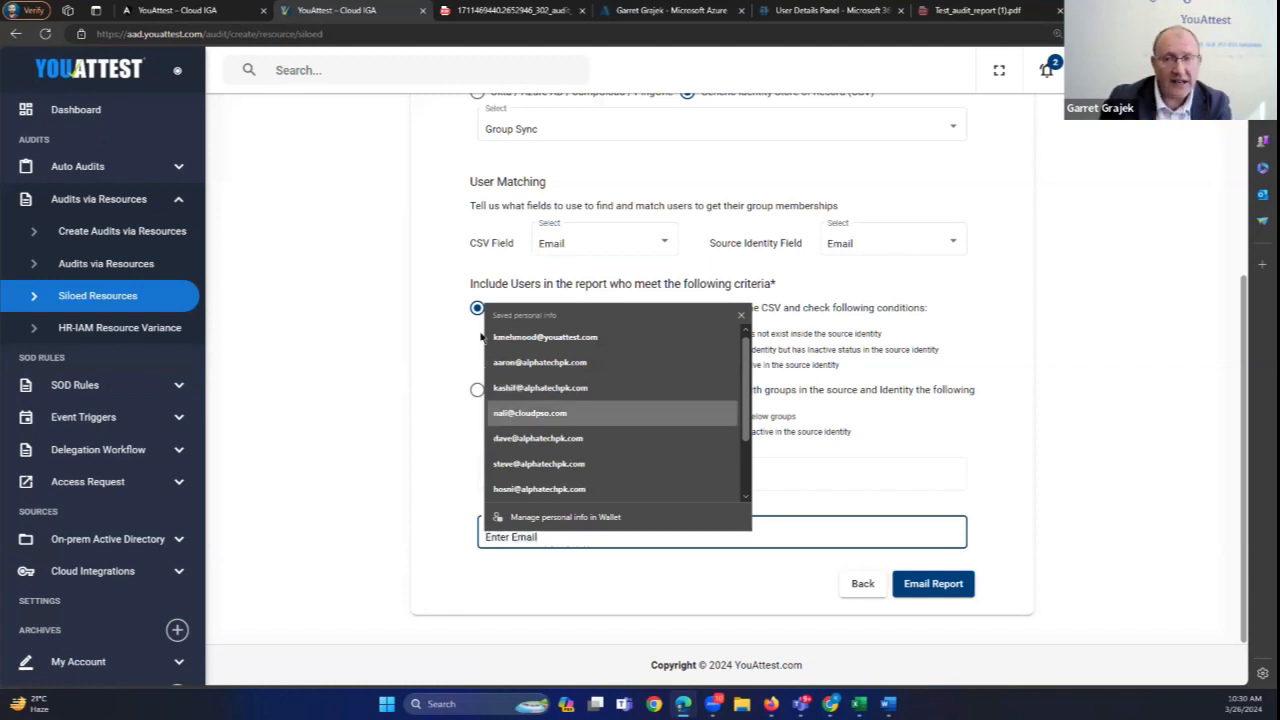
left_click(548, 339)
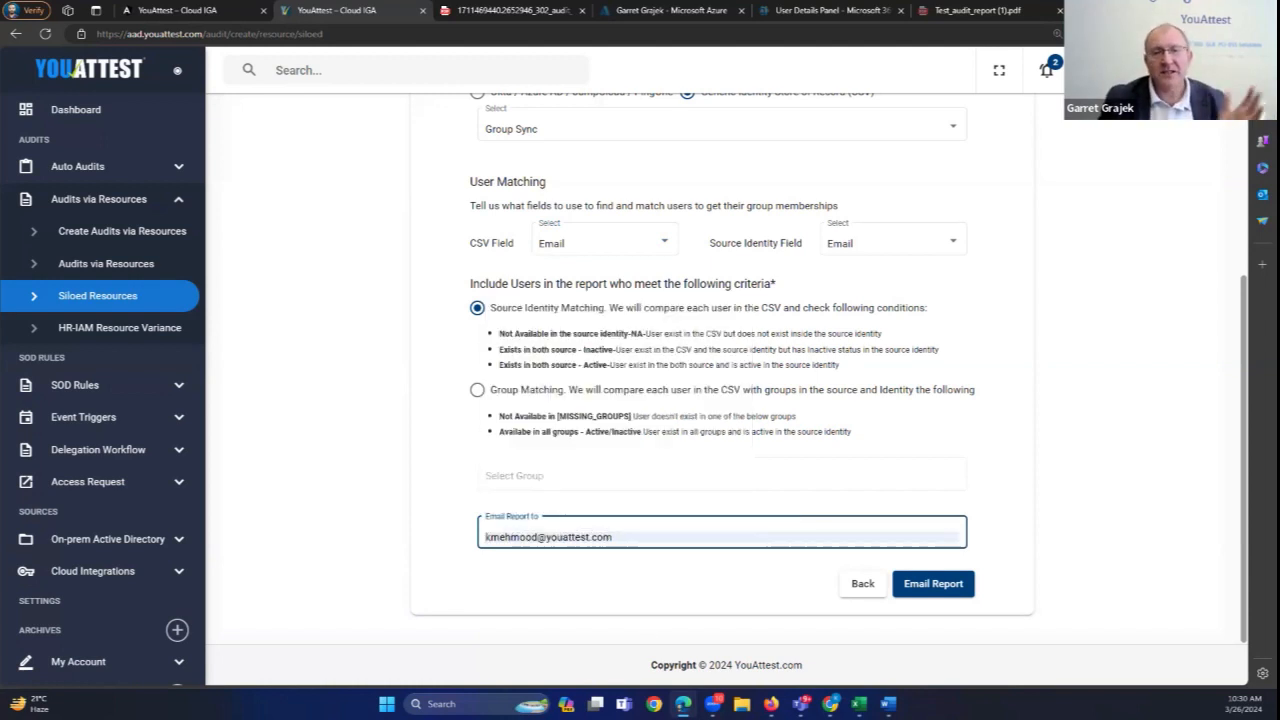
mouse_move(683, 703)
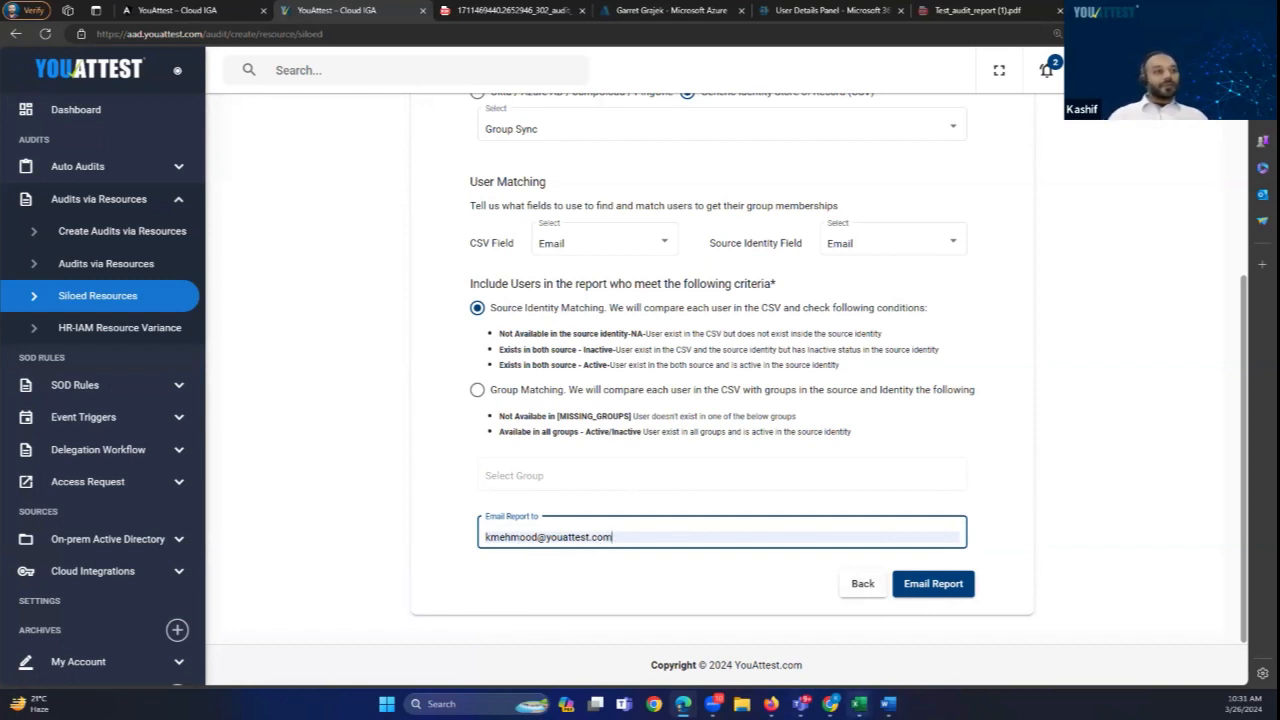
mouse_move(858, 703)
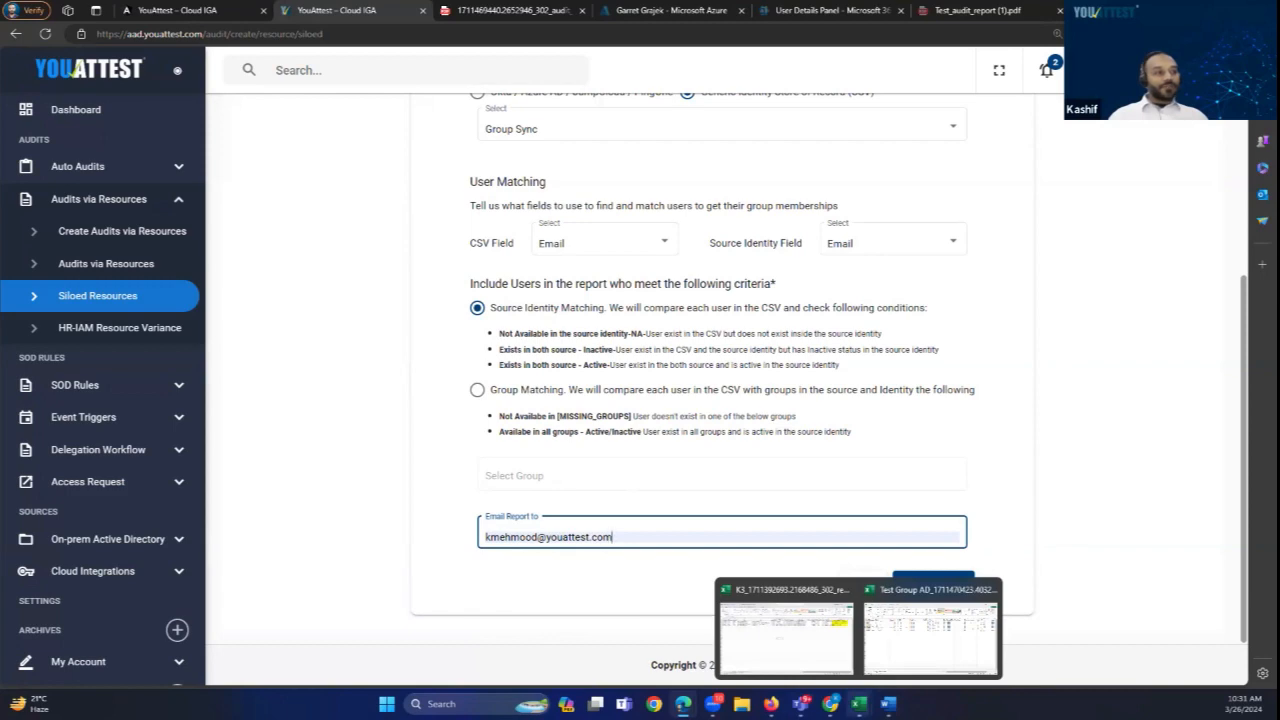
Step: Open the report in Excel and read the column P reasons: 'Not Available in the ISoR/Resource' and 'Exists in both sources'
left_click(803, 650)
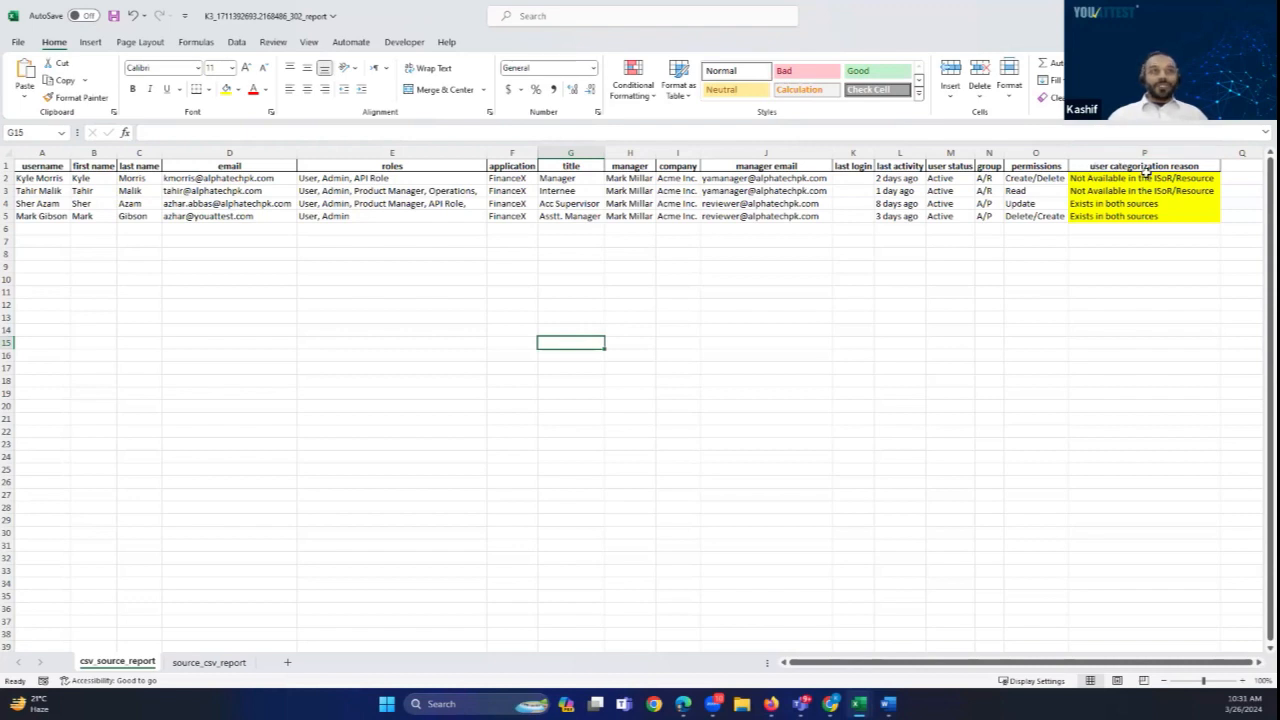
left_click(1086, 178)
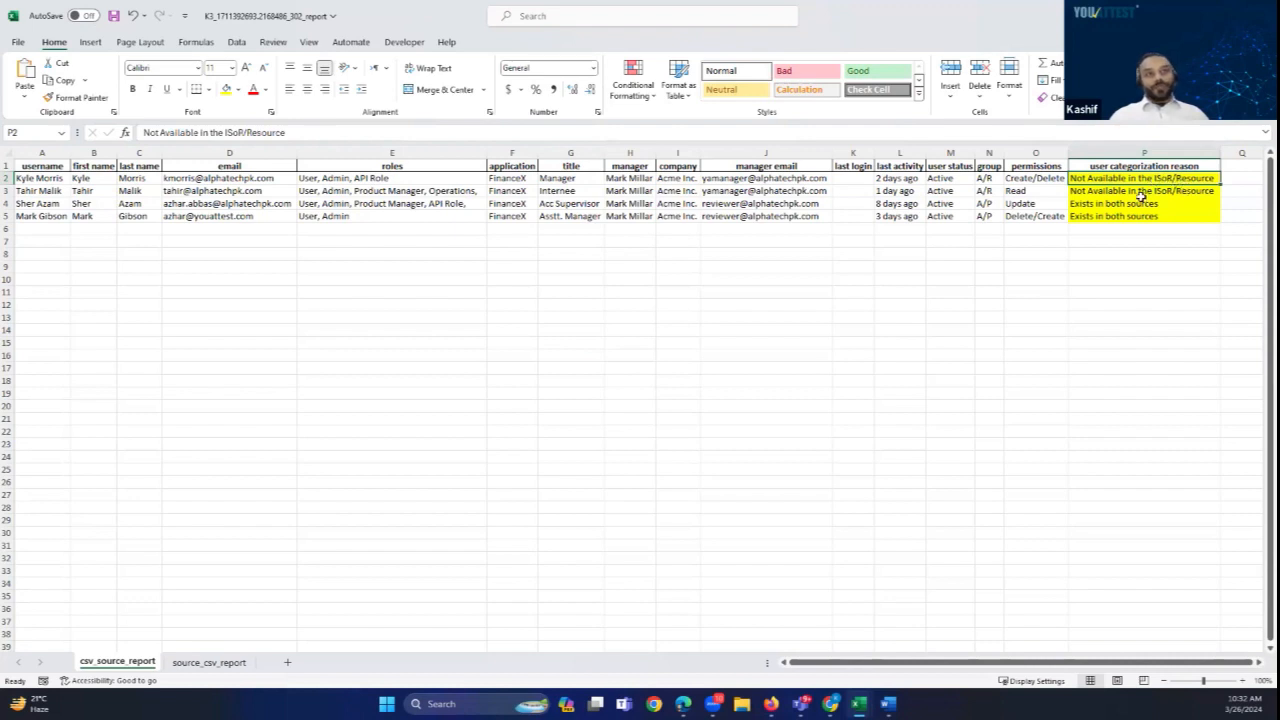
left_click(1107, 205)
left_click_drag(1105, 214, 1101, 215)
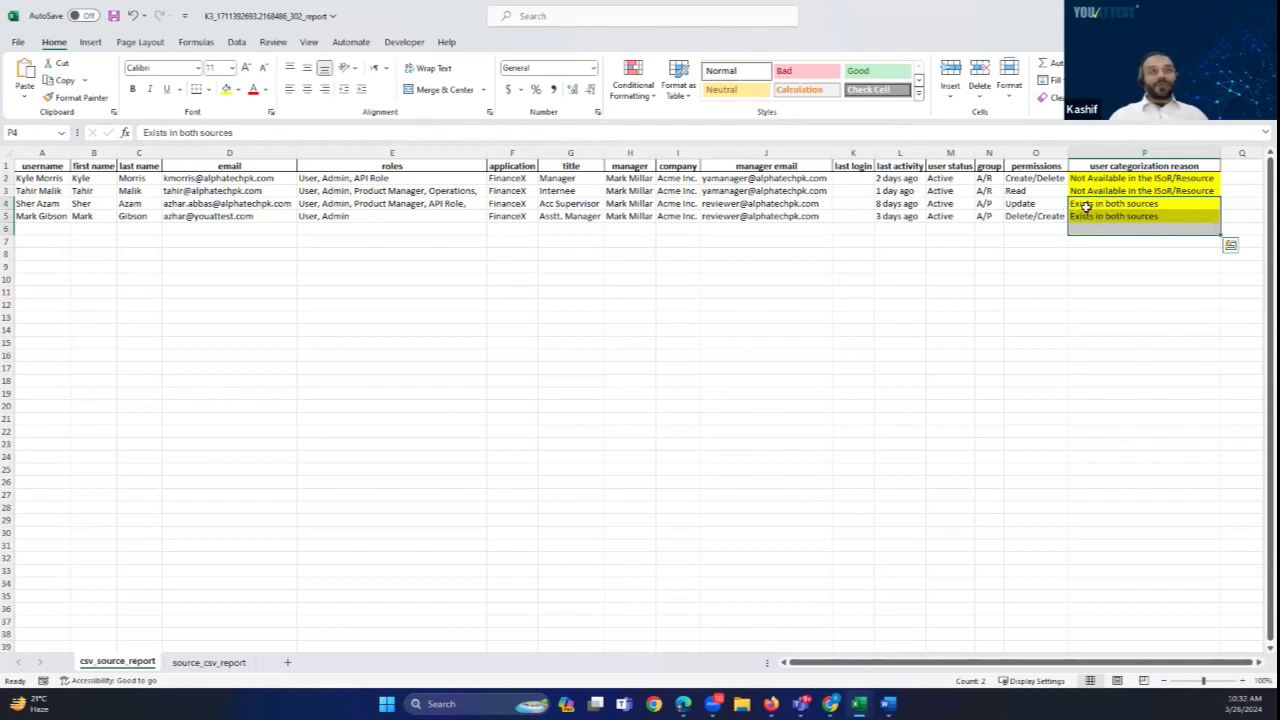
left_click(1085, 178)
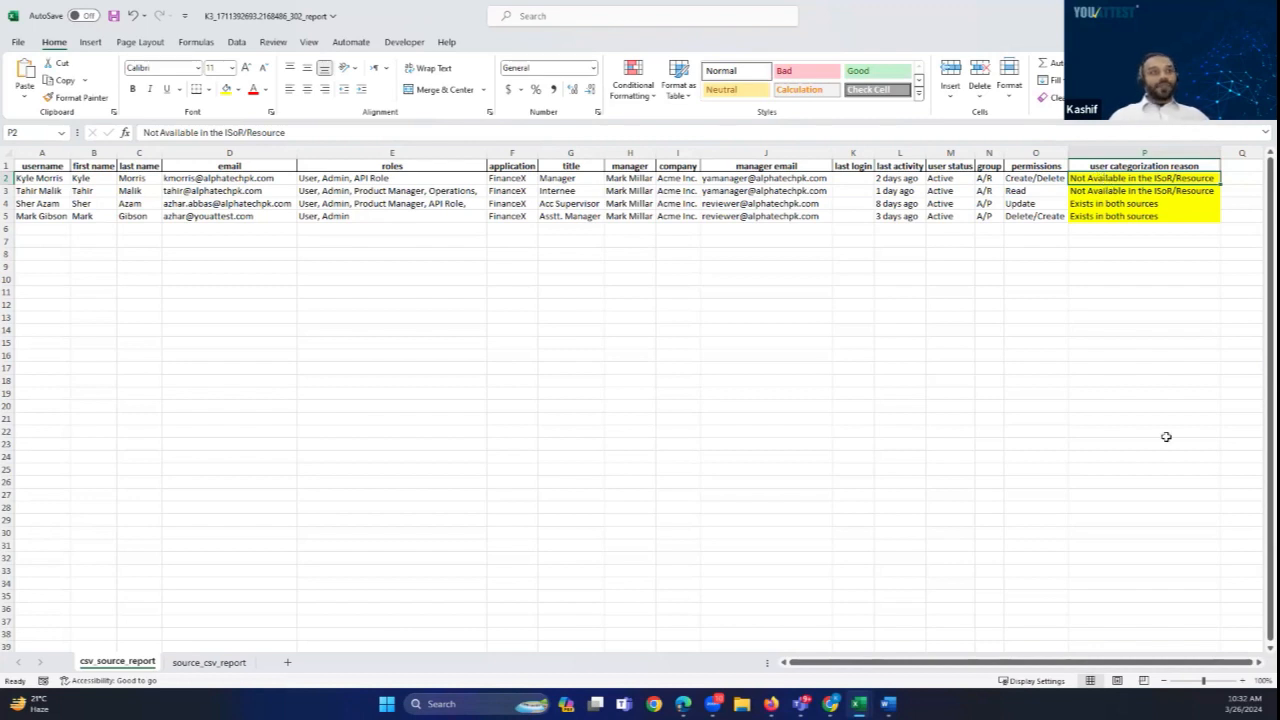
Step: Switch back to the YouAttest window in Edge
mouse_move(858, 700)
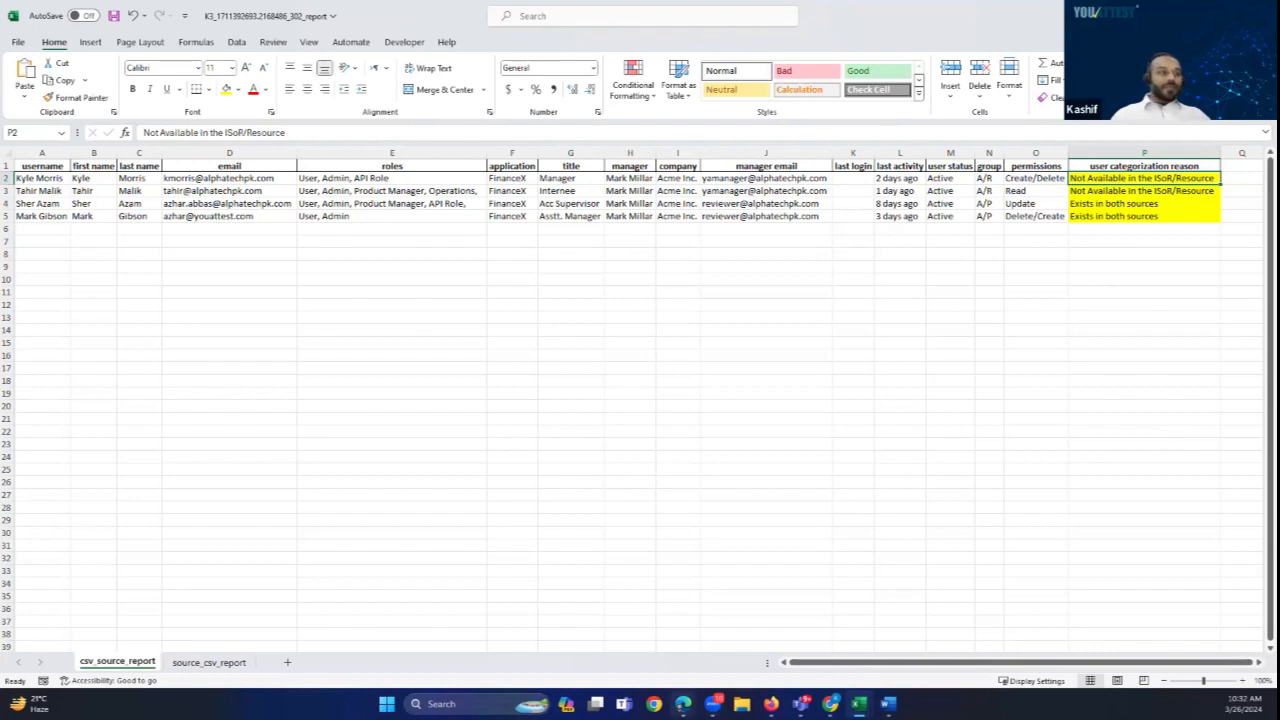
mouse_move(683, 704)
left_click(545, 656)
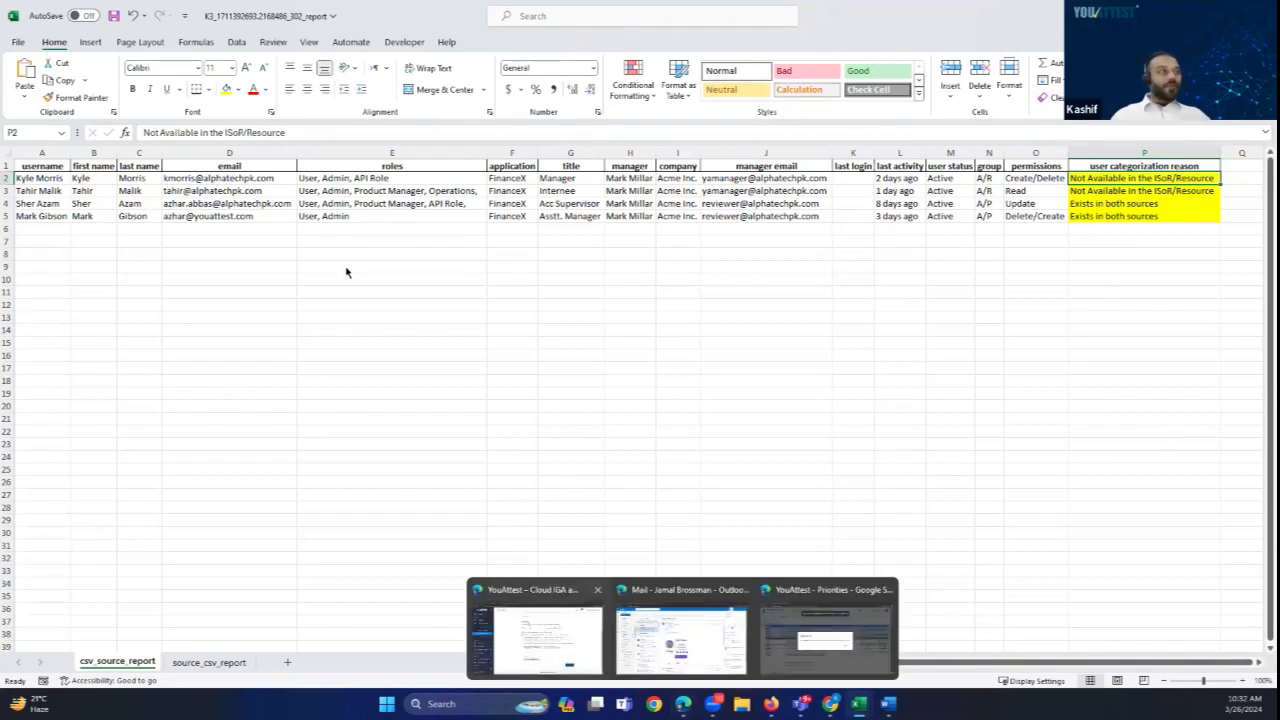